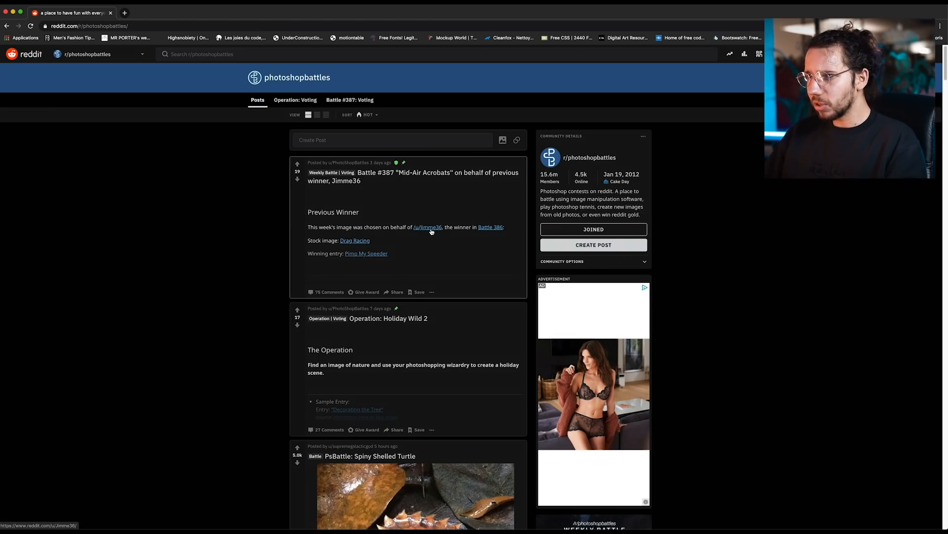
View the previous battle's Drag Racing stock image and its winning entry, Pimp My Speeder
{"action": "left_click", "coordinate": [361, 243]}
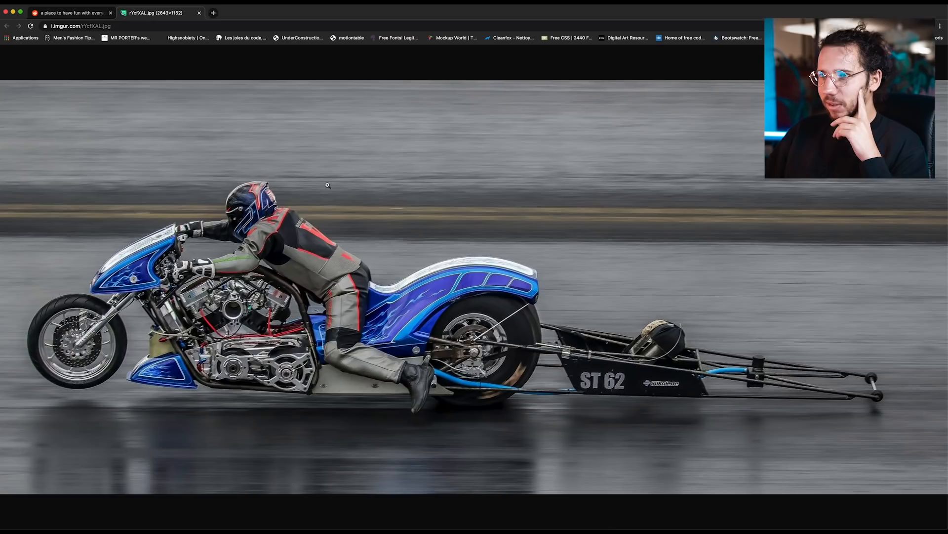
{"action": "key", "text": "super+w"}
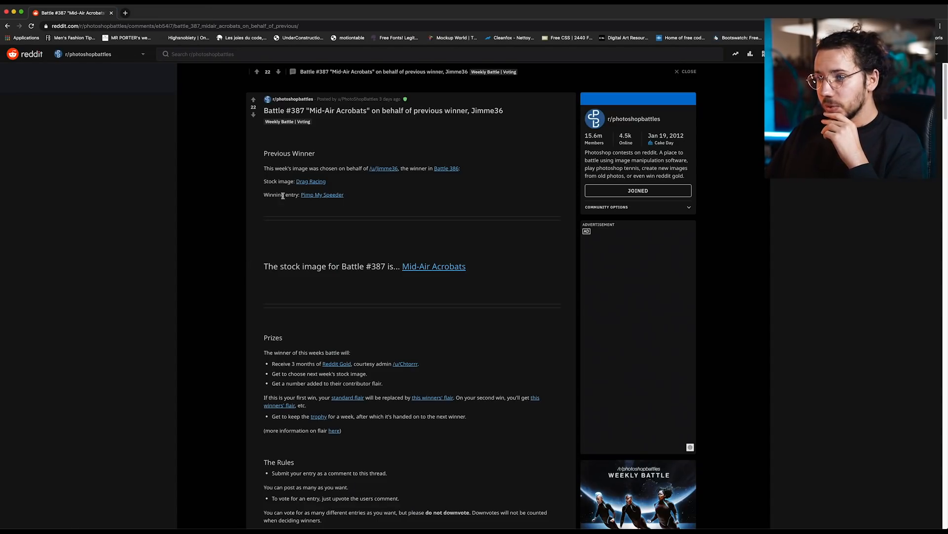
{"action": "left_click", "coordinate": [333, 197]}
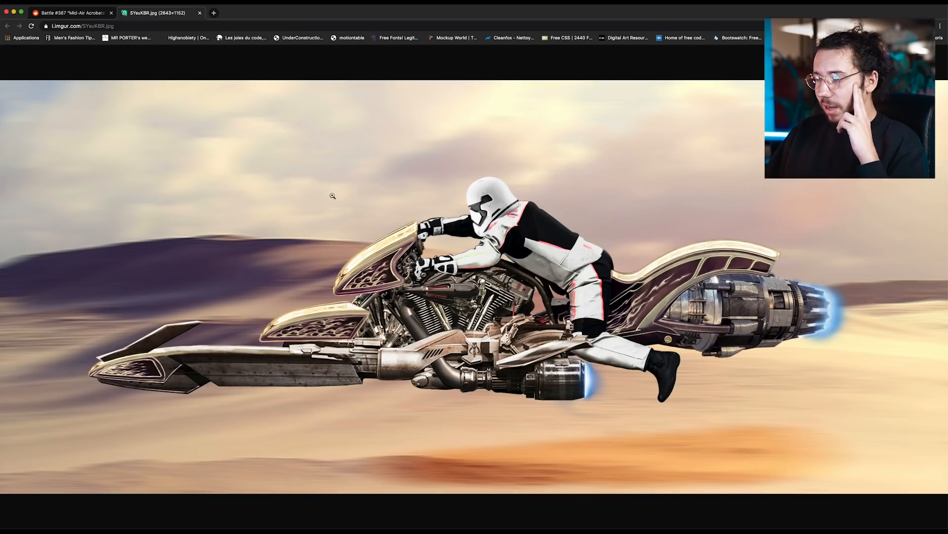
{"action": "key", "text": "super+w"}
Open the Mid-Air Acrobats stock image for Battle #387 and return to the r/photoshopbattles feed
{"action": "left_click_drag", "start_coordinate": [265, 271], "coordinate": [510, 276]}
{"action": "left_click", "coordinate": [511, 292]}
{"action": "left_click", "coordinate": [429, 270]}
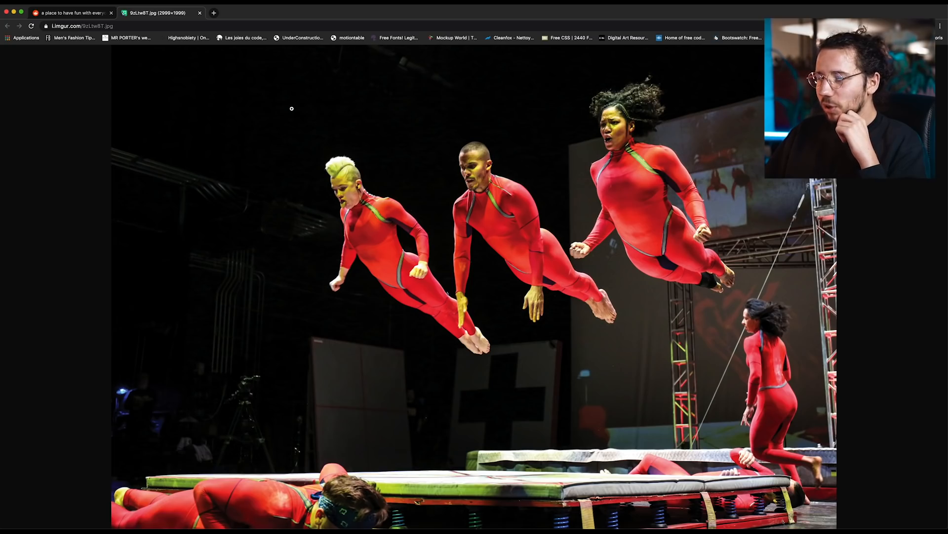
{"action": "key", "text": "ctrl+shift+Tab"}
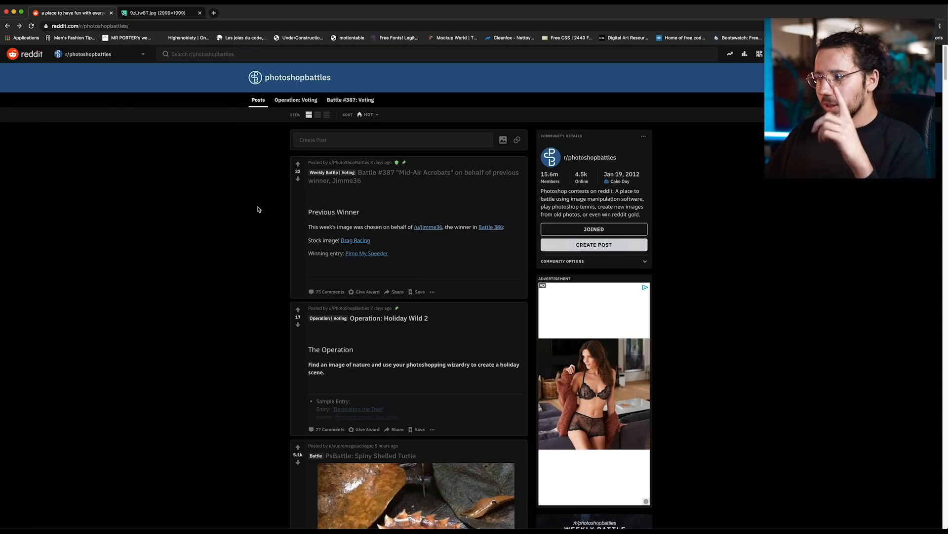
Examine the "Clint Eastwood with a cat" battle and two of the edited images posted in its comments
{"action": "scroll", "coordinate": [257, 209], "scroll_direction": "down", "scroll_amount": 3}
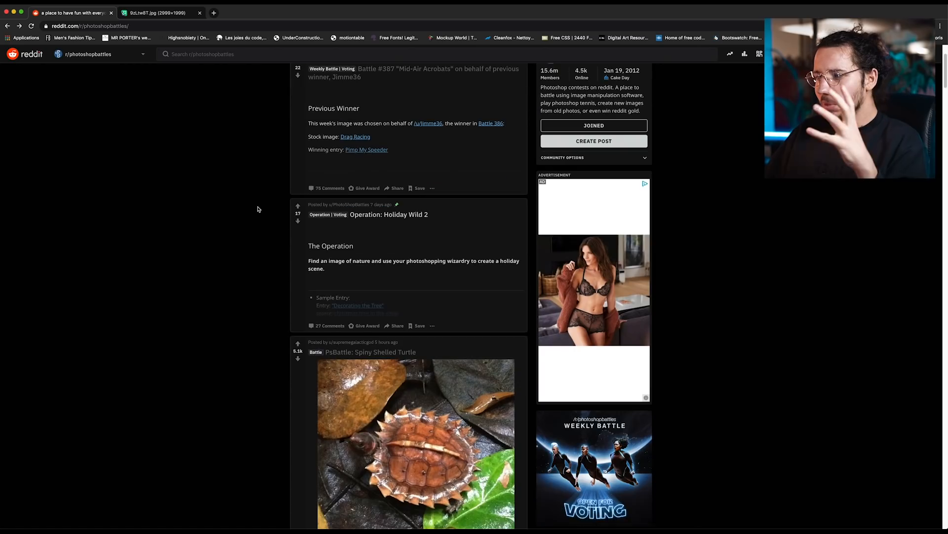
{"action": "scroll", "coordinate": [258, 208], "scroll_direction": "down", "scroll_amount": 2}
{"action": "scroll", "coordinate": [257, 209], "scroll_direction": "down", "scroll_amount": 10}
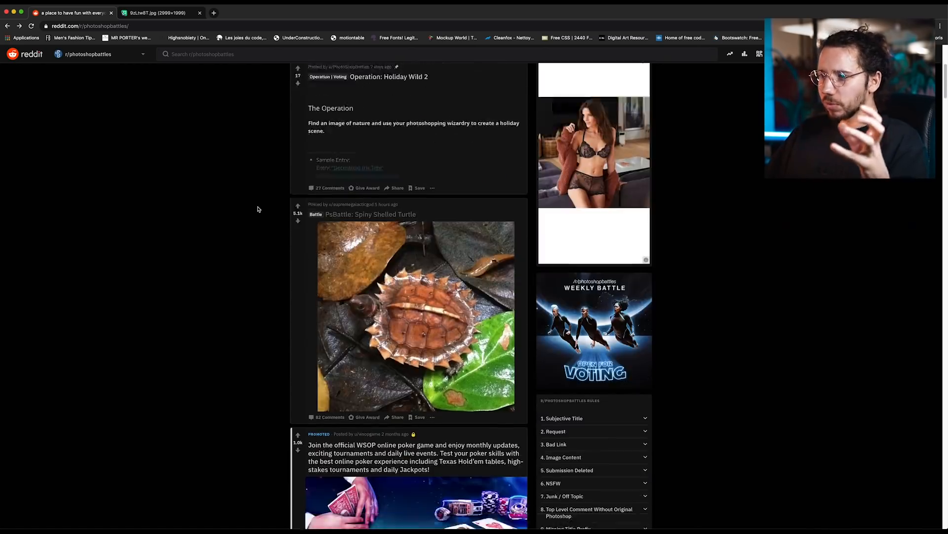
{"action": "scroll", "coordinate": [257, 209], "scroll_direction": "down", "scroll_amount": 3}
{"action": "scroll", "coordinate": [258, 209], "scroll_direction": "up", "scroll_amount": 2}
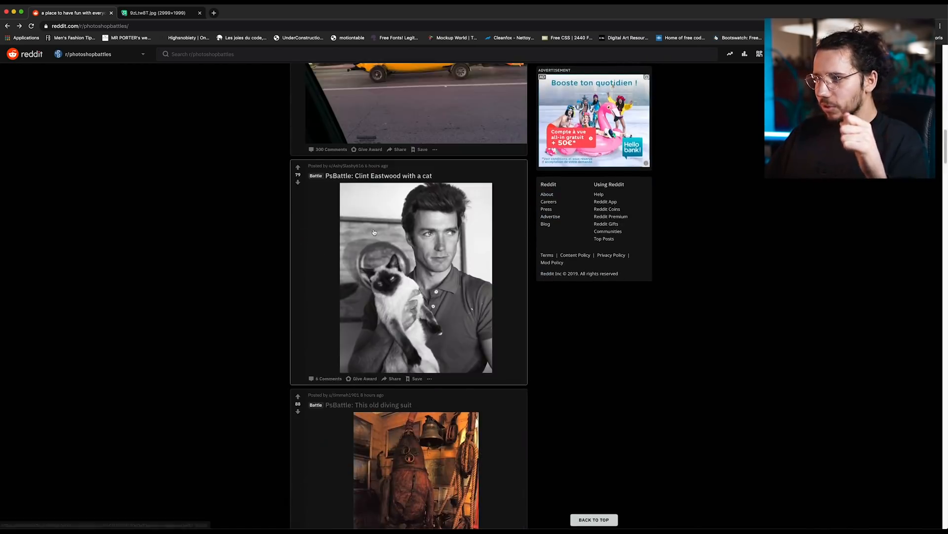
{"action": "left_click", "coordinate": [400, 254]}
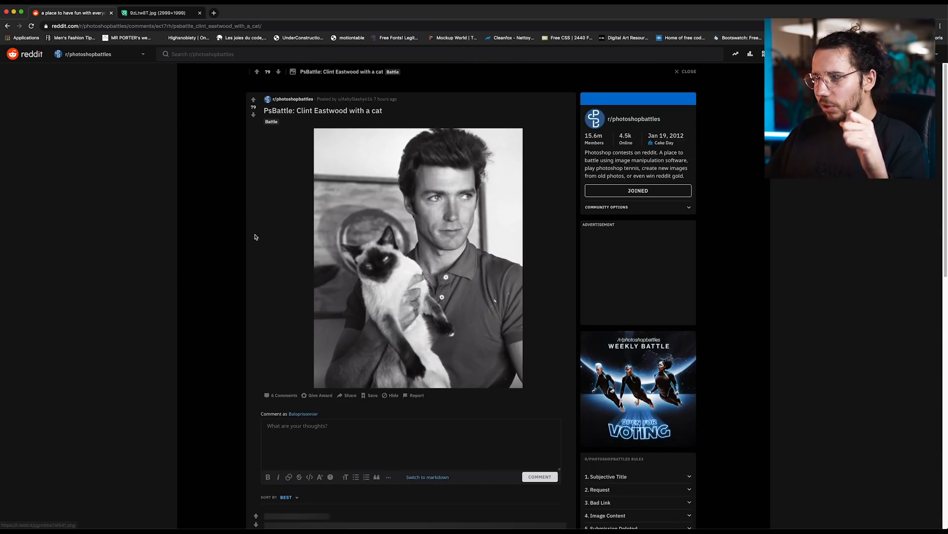
{"action": "scroll", "coordinate": [254, 235], "scroll_direction": "down", "scroll_amount": 7}
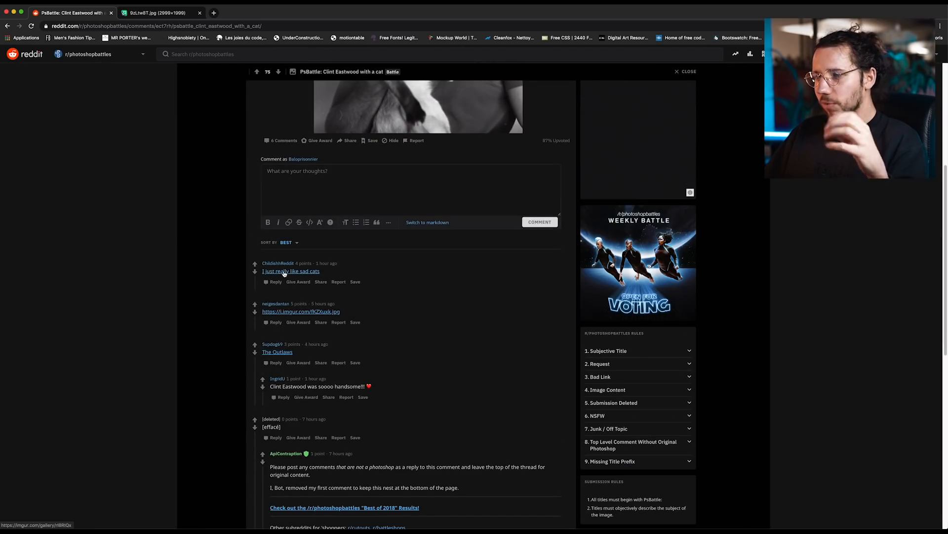
{"action": "scroll", "coordinate": [284, 274], "scroll_direction": "up", "scroll_amount": 5}
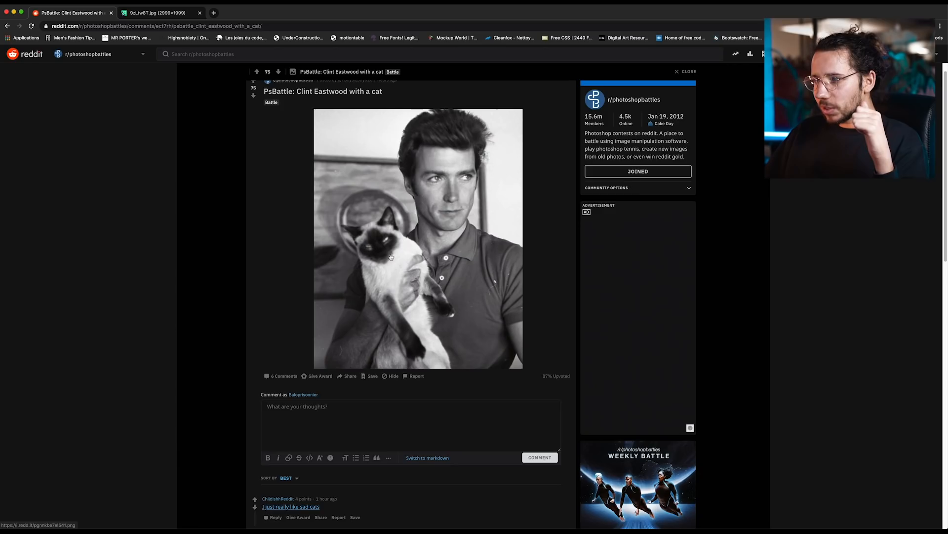
{"action": "scroll", "coordinate": [381, 258], "scroll_direction": "down", "scroll_amount": 3}
{"action": "left_click", "coordinate": [284, 356]}
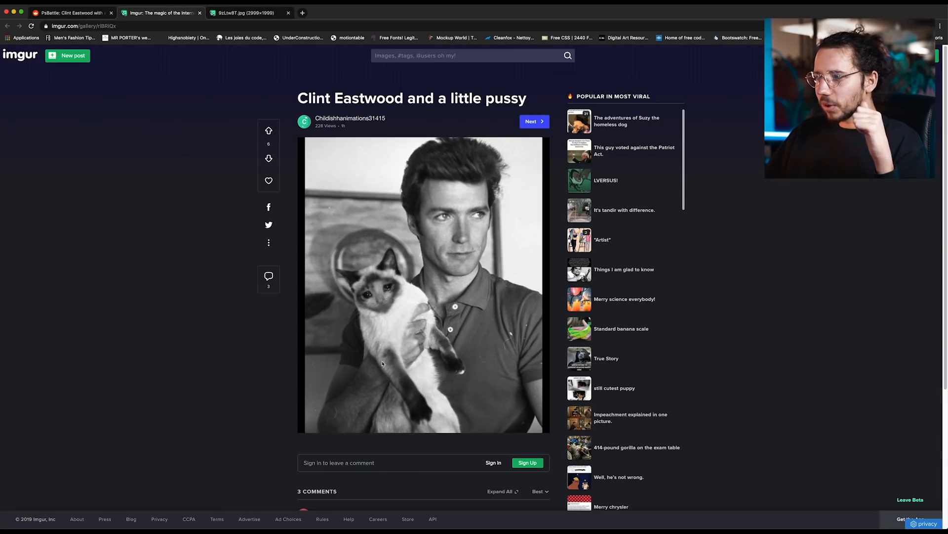
{"action": "left_click", "coordinate": [199, 13]}
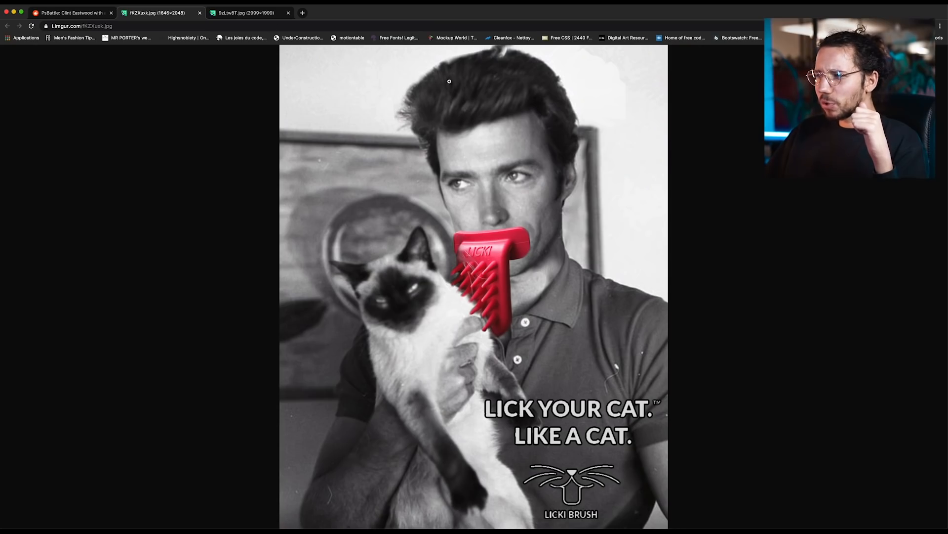
{"action": "key", "text": "super+w"}
Examine the "This old diving suit" battle and one of its entries, and browse further posts in the feed
{"action": "scroll", "coordinate": [239, 330], "scroll_direction": "down", "scroll_amount": 2}
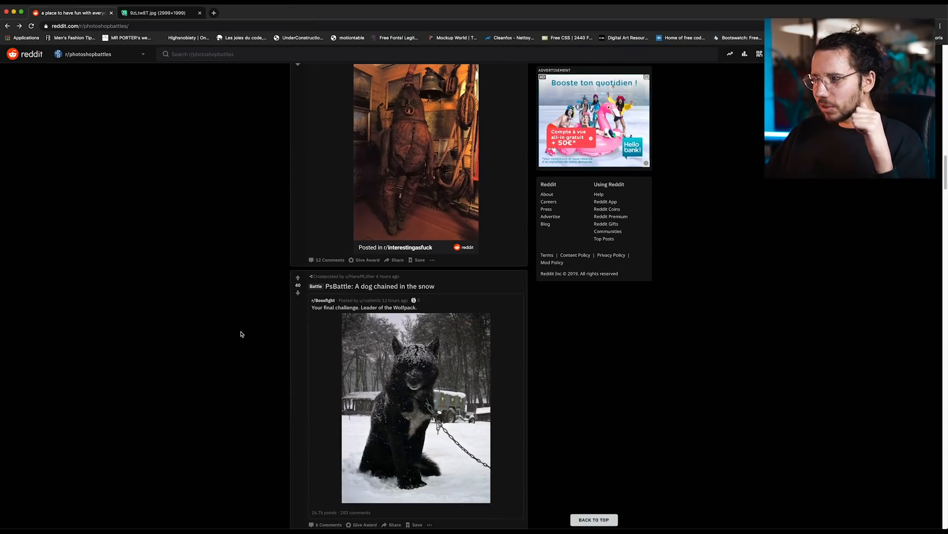
{"action": "scroll", "coordinate": [239, 330], "scroll_direction": "up", "scroll_amount": 1}
{"action": "left_click", "coordinate": [395, 235]}
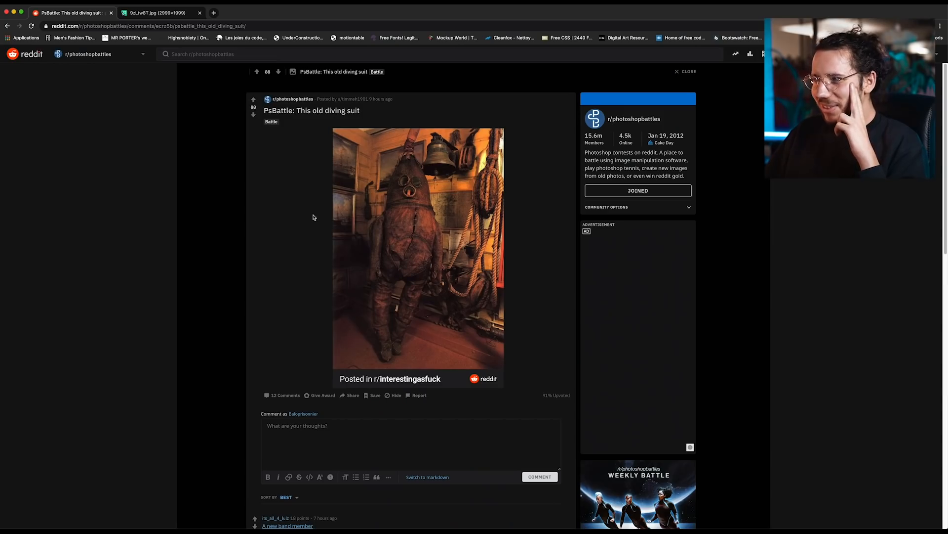
{"action": "scroll", "coordinate": [313, 232], "scroll_direction": "down", "scroll_amount": 2}
{"action": "scroll", "coordinate": [229, 290], "scroll_direction": "up", "scroll_amount": 2}
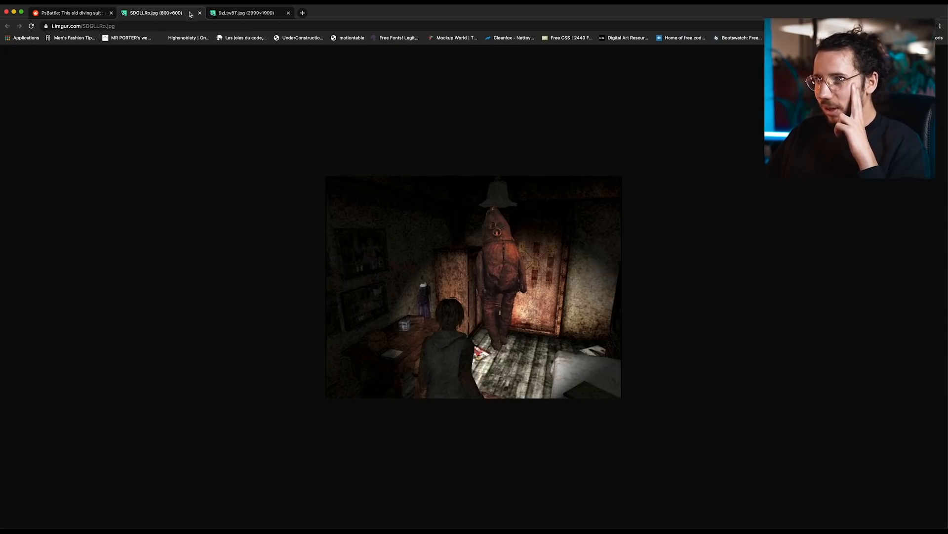
{"action": "left_click", "coordinate": [200, 13]}
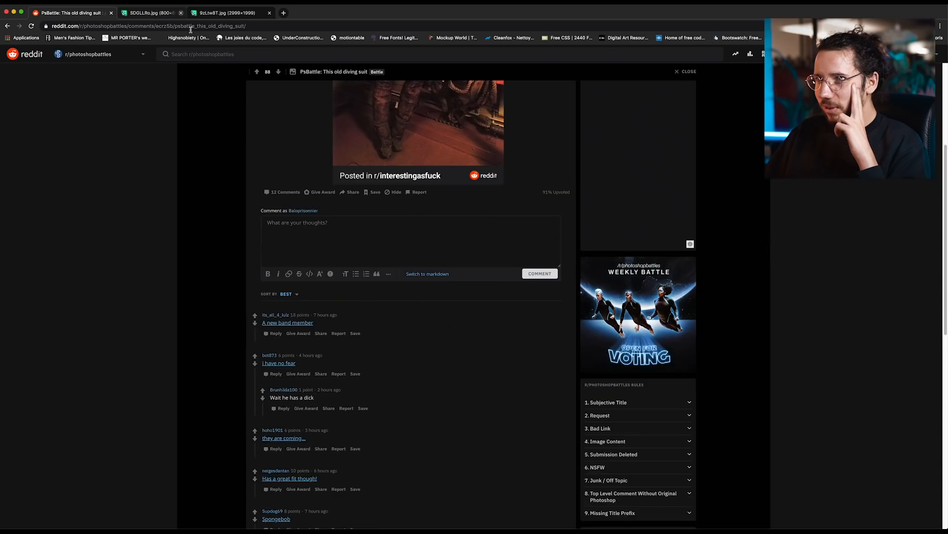
{"action": "scroll", "coordinate": [228, 291], "scroll_direction": "up", "scroll_amount": 3}
{"action": "left_click", "coordinate": [240, 272]}
{"action": "scroll", "coordinate": [250, 252], "scroll_direction": "down", "scroll_amount": 3}
{"action": "scroll", "coordinate": [249, 252], "scroll_direction": "down", "scroll_amount": 4}
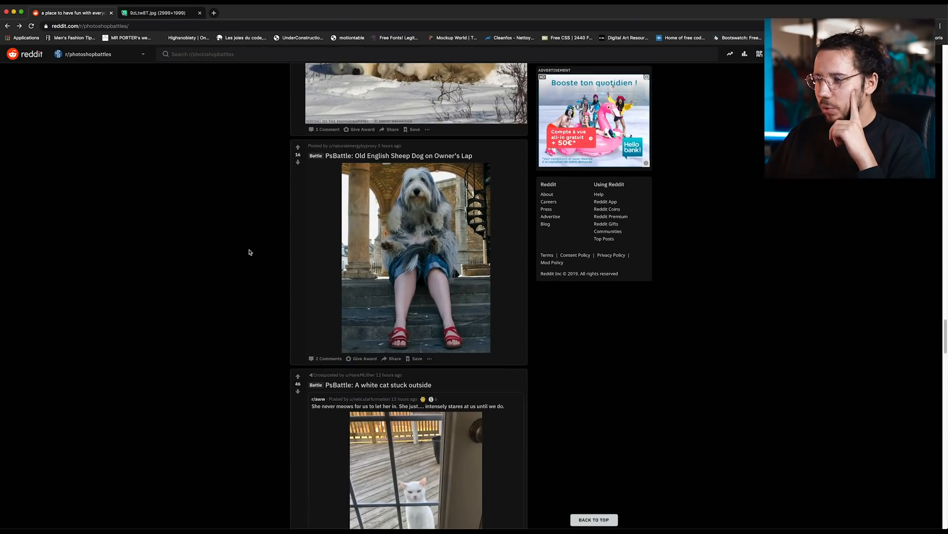
{"action": "scroll", "coordinate": [250, 252], "scroll_direction": "down", "scroll_amount": 12}
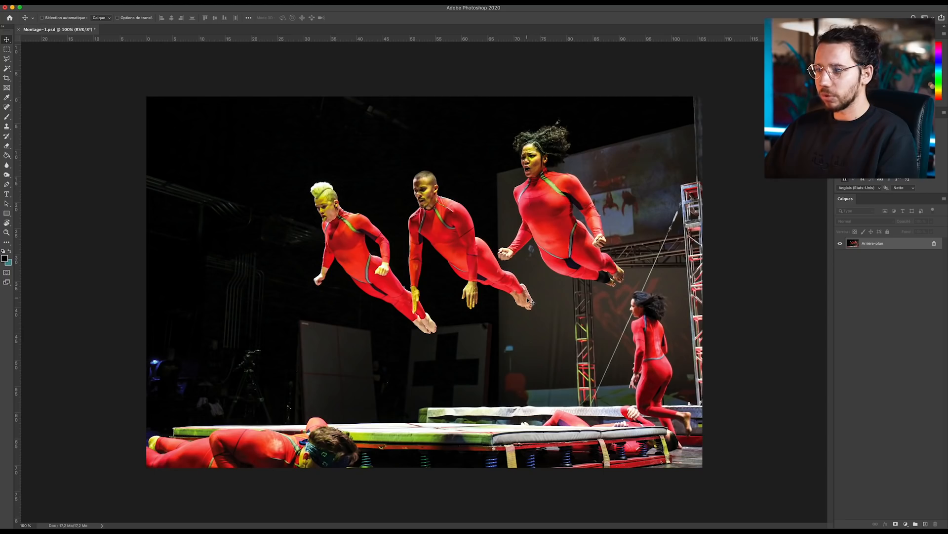
Switch to the browser and open the full-size "Pin on Movies" explosion image from the power ranger explosion results
{"action": "key", "text": "super+Tab"}
{"action": "key", "text": "ctrl+Tab"}
{"action": "left_click", "coordinate": [634, 60]}
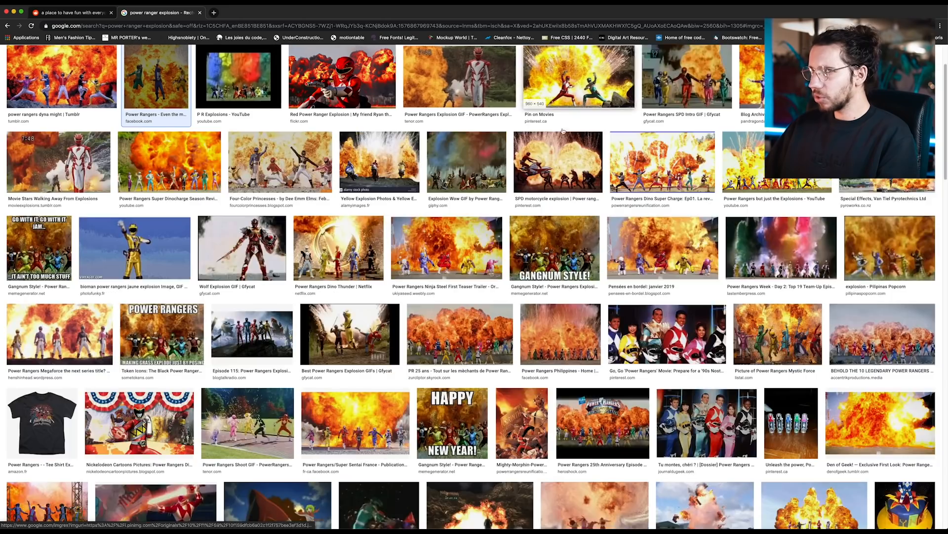
{"action": "left_click", "coordinate": [562, 131]}
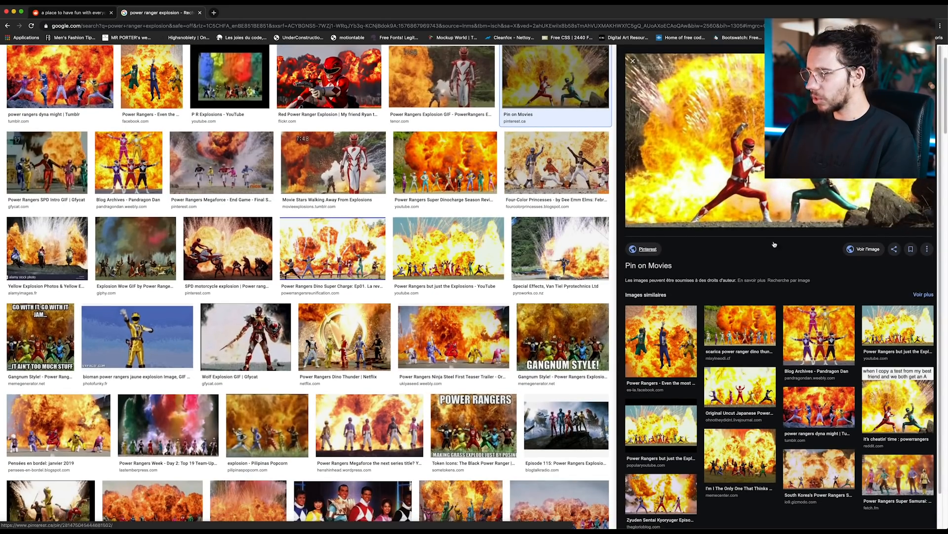
{"action": "left_click", "coordinate": [866, 249]}
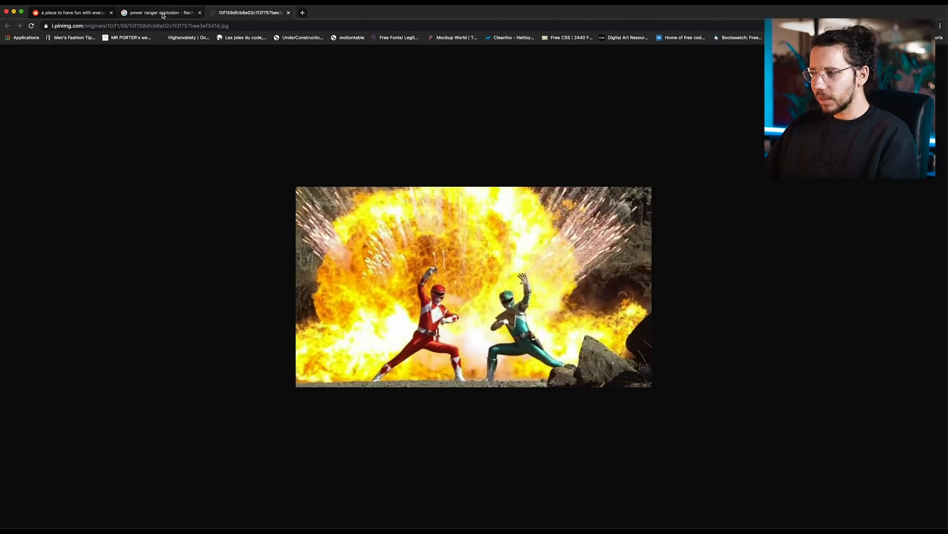
Compare the image with the other explosion results and copy the full-size red and green ranger picture
{"action": "left_click", "coordinate": [163, 15]}
{"action": "scroll", "coordinate": [508, 237], "scroll_direction": "up", "scroll_amount": 3}
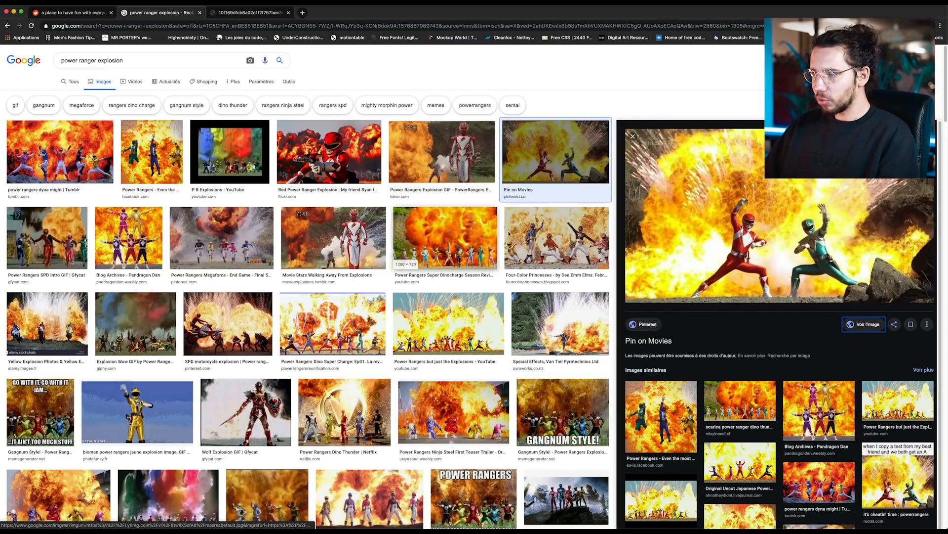
{"action": "scroll", "coordinate": [642, 188], "scroll_direction": "down", "scroll_amount": 2}
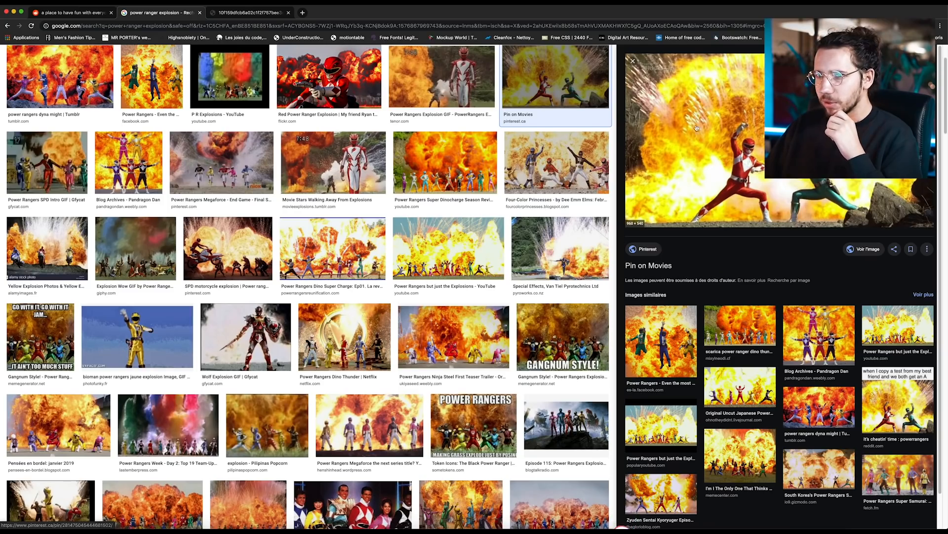
{"action": "left_click", "coordinate": [249, 12]}
{"action": "right_click", "coordinate": [387, 249]}
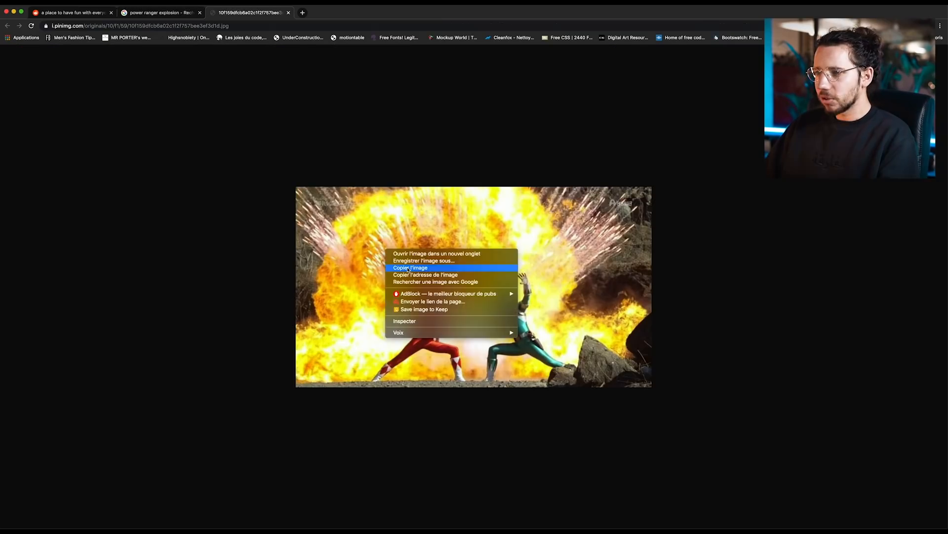
{"action": "left_click", "coordinate": [408, 268]}
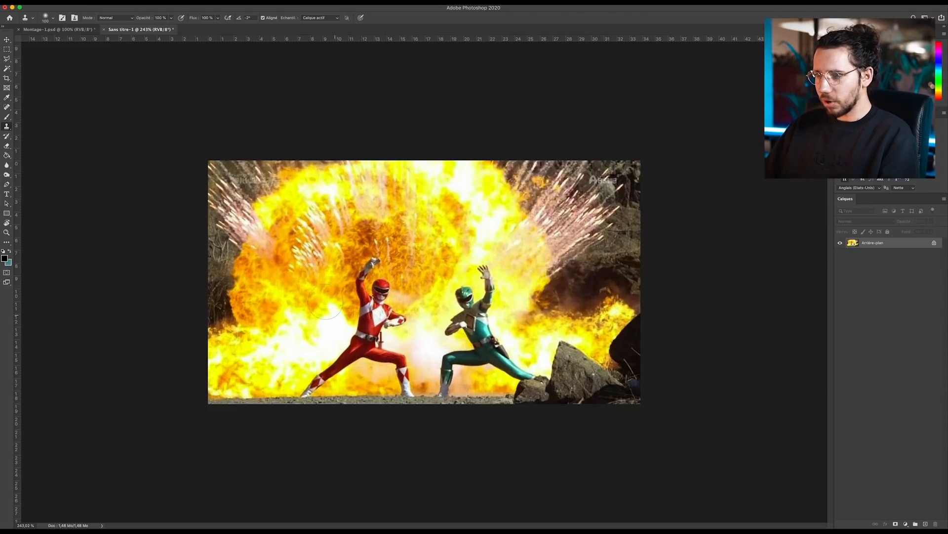
Paint the red and green rangers out of the explosion picture with the Clone Stamp, using a smaller brush for details
{"action": "mouse_move", "coordinate": [368, 269]}
{"action": "left_mouse_down"}
{"action": "mouse_move", "coordinate": [378, 289]}
{"action": "mouse_move", "coordinate": [364, 341]}
{"action": "mouse_move", "coordinate": [295, 402]}
{"action": "mouse_move", "coordinate": [333, 367]}
{"action": "mouse_move", "coordinate": [394, 359]}
{"action": "mouse_move", "coordinate": [405, 375]}
{"action": "left_mouse_up"}
{"action": "key", "text": "bracketleft"}
{"action": "key", "text": "bracketleft"}
{"action": "key", "text": "bracketleft"}
{"action": "mouse_move", "coordinate": [513, 276]}
{"action": "left_mouse_down"}
{"action": "mouse_move", "coordinate": [447, 340]}
{"action": "mouse_move", "coordinate": [444, 385]}
{"action": "mouse_move", "coordinate": [516, 355]}
{"action": "mouse_move", "coordinate": [531, 373]}
{"action": "left_mouse_up"}
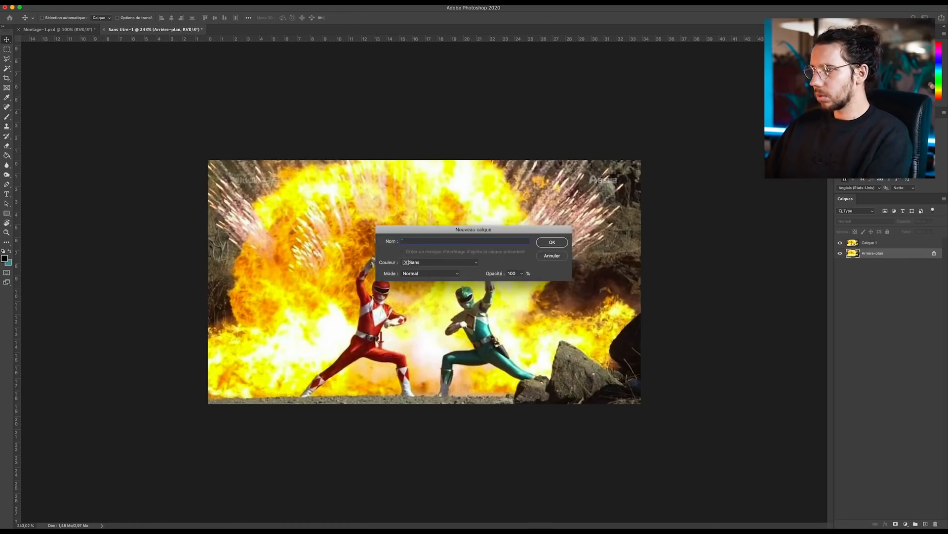
Convert the background into a regular layer and toggle Calque 0's visibility to compare the retouched and original explosion
{"action": "key", "text": "Return"}
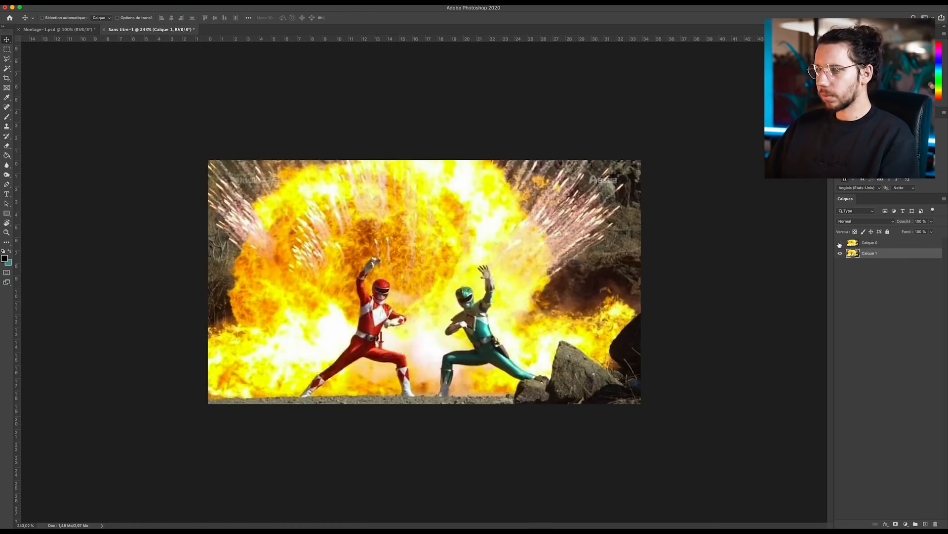
{"action": "left_click", "coordinate": [840, 243]}
{"action": "left_click", "coordinate": [840, 244]}
{"action": "left_click", "coordinate": [840, 244]}
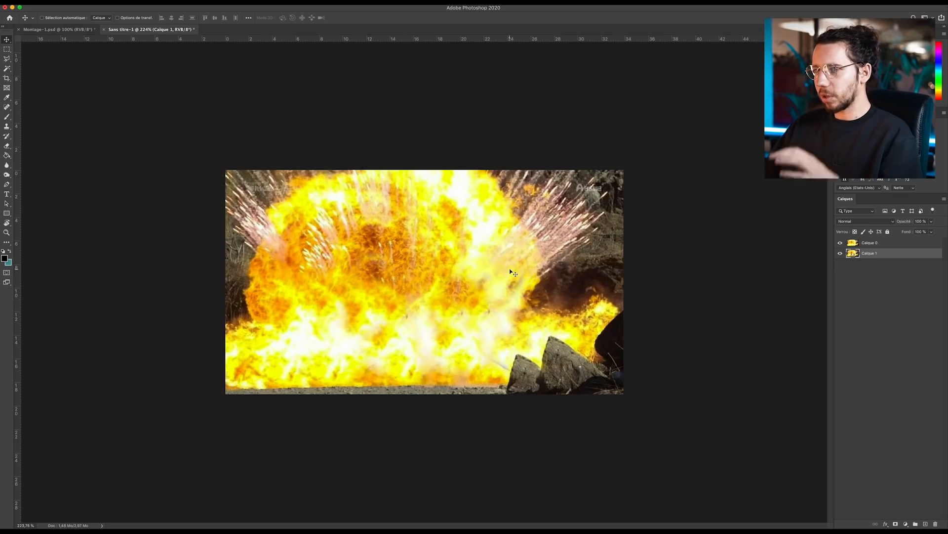
Duplicate the acrobats photo's background layer in Montage-1.psd and start Select and Mask with the Polygonal Lasso active
{"action": "left_click", "coordinate": [61, 29]}
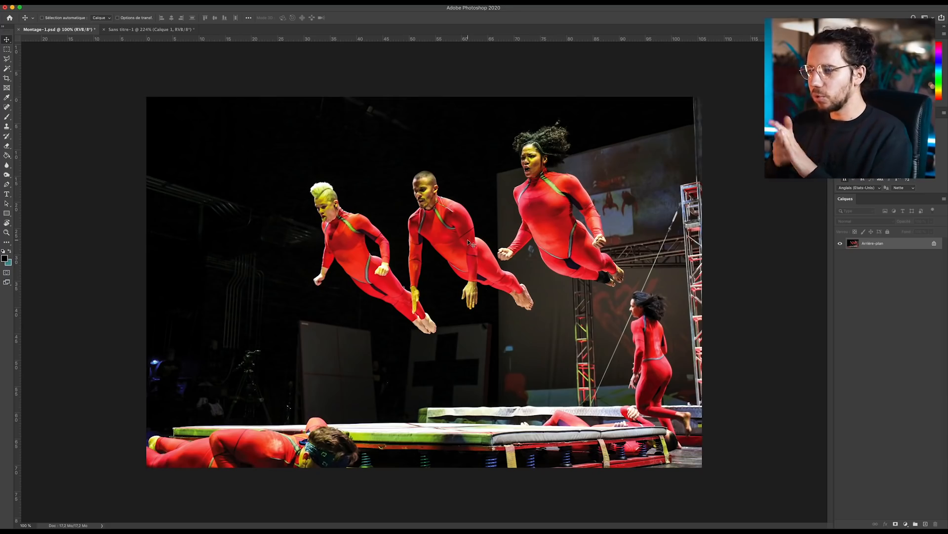
{"action": "key", "text": "super+j"}
{"action": "key", "text": "l"}
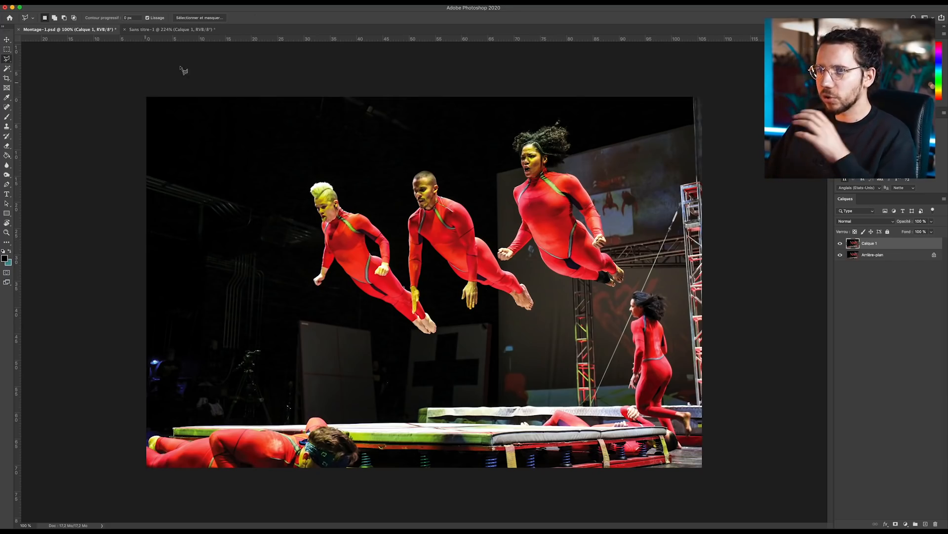
{"action": "left_click", "coordinate": [194, 18]}
{"action": "left_click", "coordinate": [170, 19]}
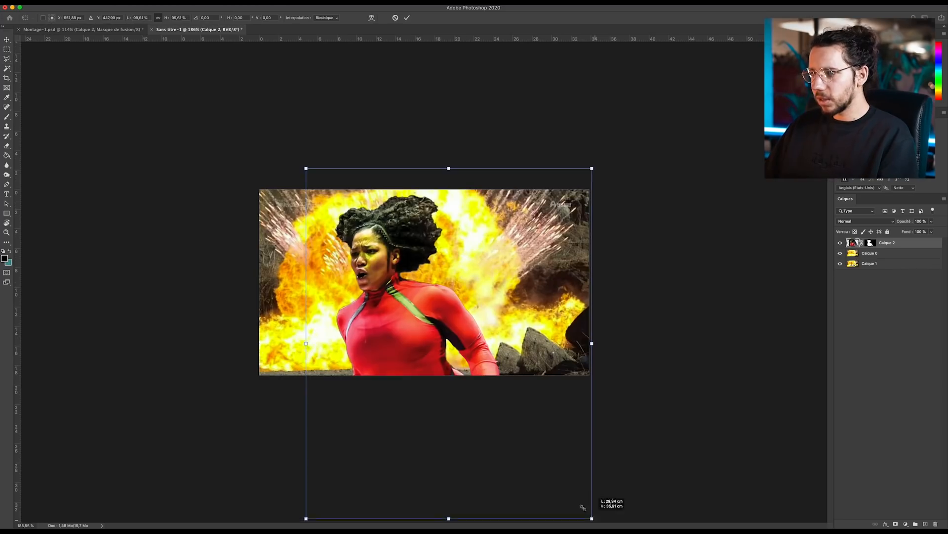
Scale the cut-out acrobat down within the explosion scene, reposition her, and compare with the original rangers layer
{"action": "left_click_drag", "start_coordinate": [586, 509], "coordinate": [491, 295]}
{"action": "key", "text": "Return"}
{"action": "left_click_drag", "start_coordinate": [430, 269], "coordinate": [447, 271]}
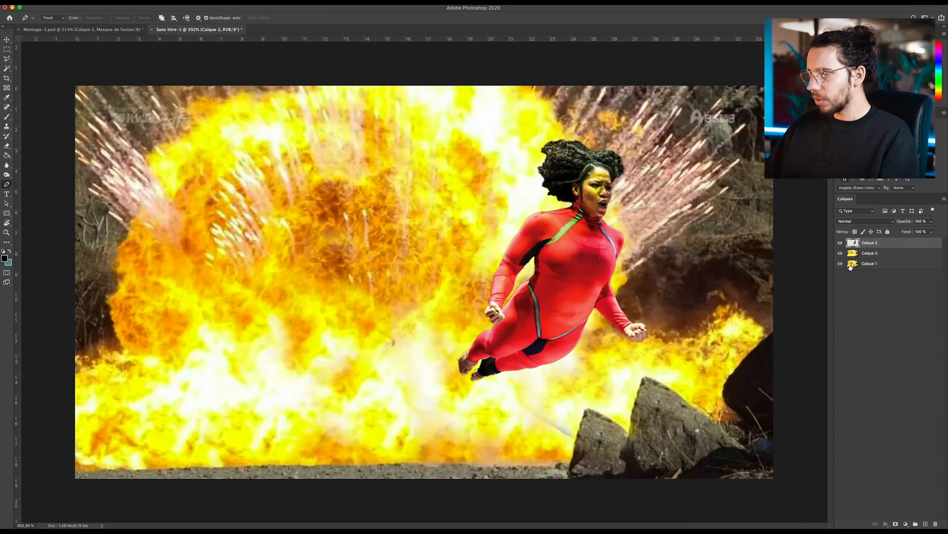
{"action": "left_click", "coordinate": [840, 265], "text": "alt"}
{"action": "left_click", "coordinate": [840, 264], "text": "alt"}
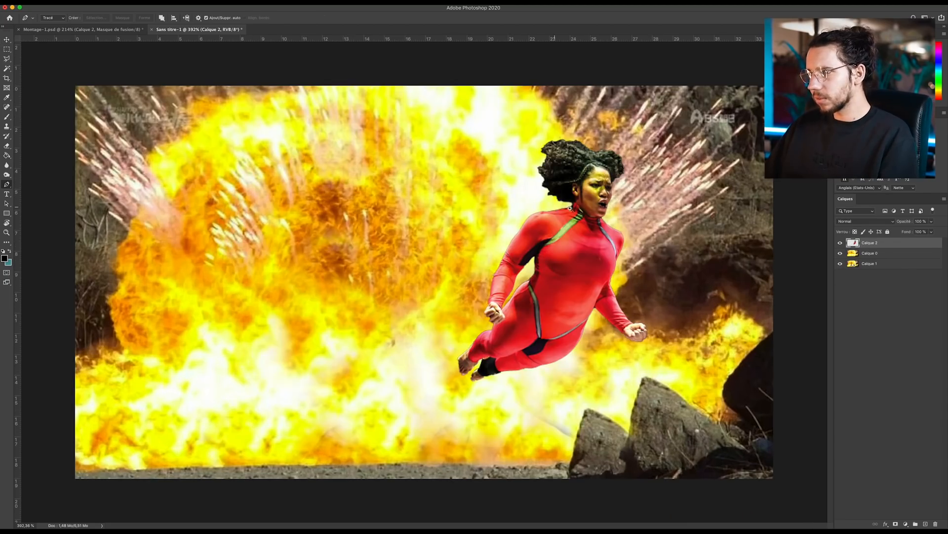
Trace a pen path around the acrobat's red suit, leaving out her head, hands and feet
{"action": "left_click_drag", "start_coordinate": [570, 209], "coordinate": [586, 209]}
{"action": "left_click", "coordinate": [604, 222]}
{"action": "left_click", "coordinate": [608, 226]}
{"action": "left_click", "coordinate": [658, 306]}
{"action": "left_click", "coordinate": [711, 427]}
{"action": "left_click", "coordinate": [428, 502]}
{"action": "left_click", "coordinate": [403, 467]}
{"action": "left_click_drag", "start_coordinate": [405, 474], "coordinate": [437, 474]}
{"action": "left_click", "coordinate": [432, 440]}
{"action": "left_click", "coordinate": [411, 406]}
{"action": "left_click", "coordinate": [425, 359]}
{"action": "left_click", "coordinate": [460, 267]}
{"action": "left_click", "coordinate": [524, 256]}
{"action": "left_click", "coordinate": [528, 139]}
{"action": "left_click", "coordinate": [478, 166]}
Recolour the suit inside the traced path green with a Teinte/Saturation adjustment layer at luminosity -11, and compare with the rangers layer Calque 1
{"action": "right_click", "coordinate": [586, 193]}
{"action": "left_click", "coordinate": [603, 224]}
{"action": "left_click", "coordinate": [906, 524]}
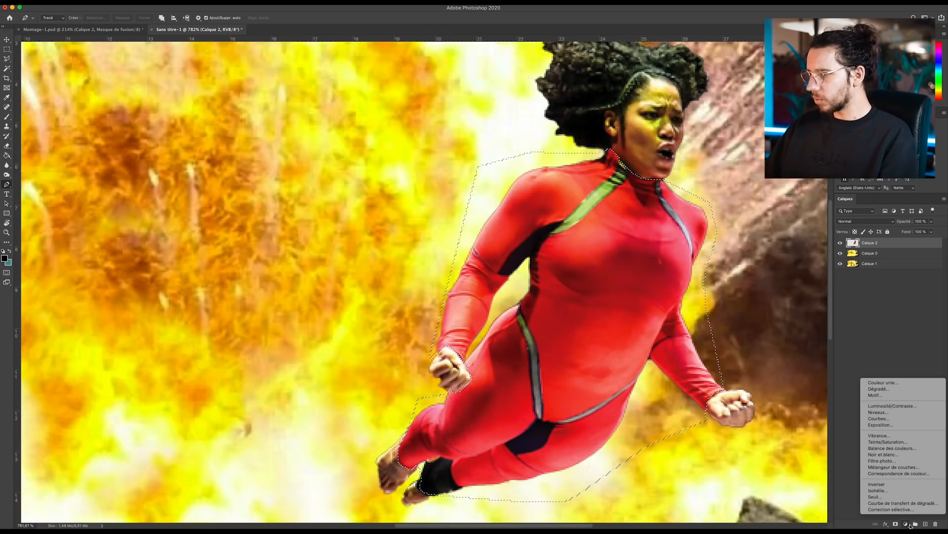
{"action": "left_click", "coordinate": [895, 442]}
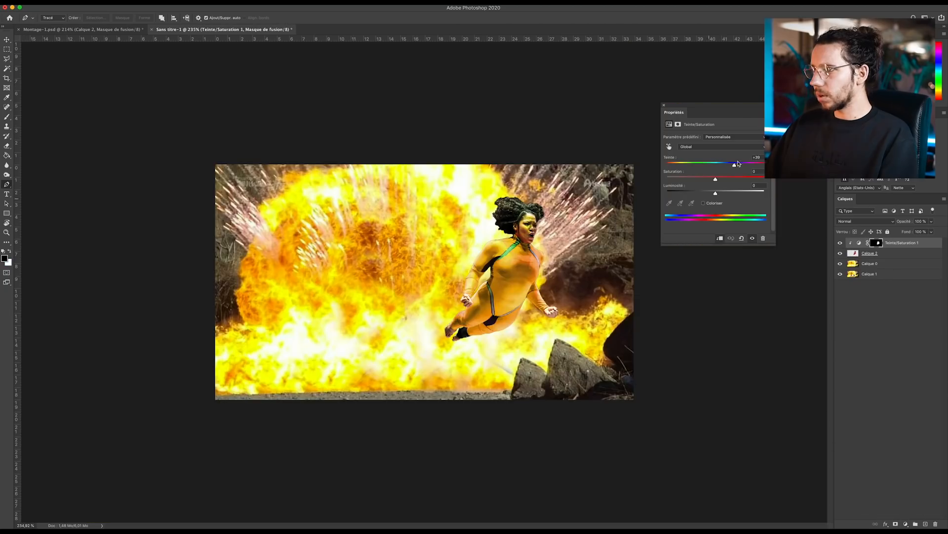
{"action": "left_click_drag", "start_coordinate": [737, 166], "coordinate": [675, 173]}
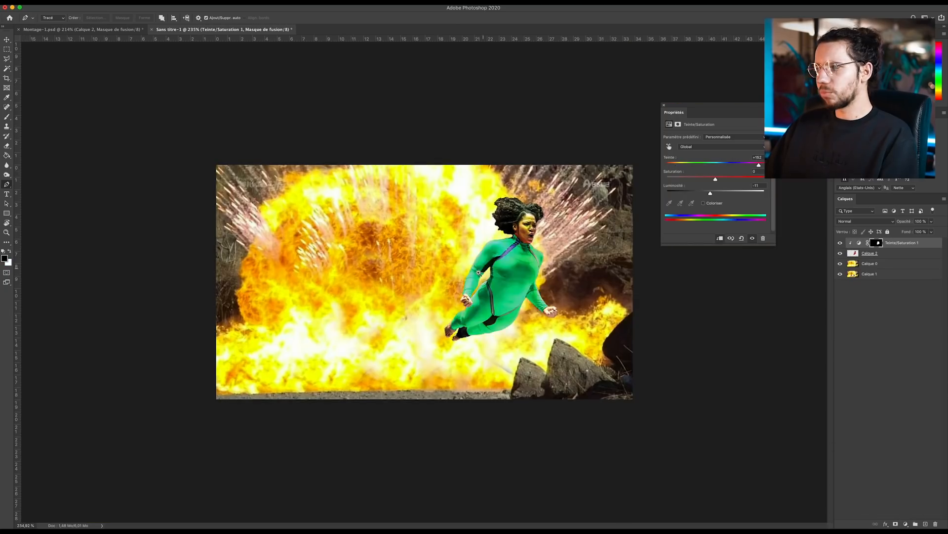
{"action": "left_click_drag", "start_coordinate": [494, 280], "coordinate": [443, 279]}
{"action": "left_click", "coordinate": [840, 274], "text": "alt"}
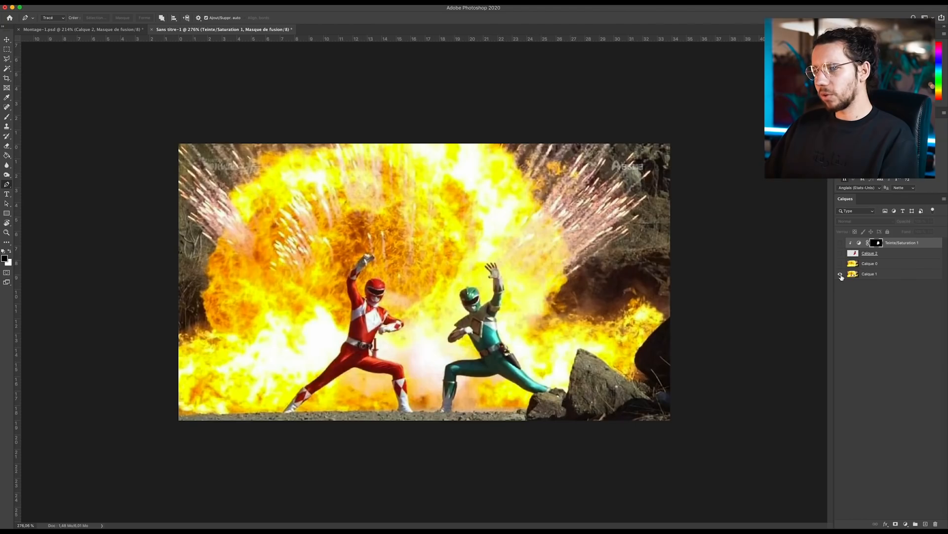
{"action": "left_click", "coordinate": [841, 274], "text": "alt"}
Outline a diamond on the acrobat's chest with the Pen tool and turn it grey with a desaturating Teinte/Saturation adjustment layer
{"action": "scroll", "coordinate": [502, 290], "scroll_direction": "up", "scroll_amount": 5}
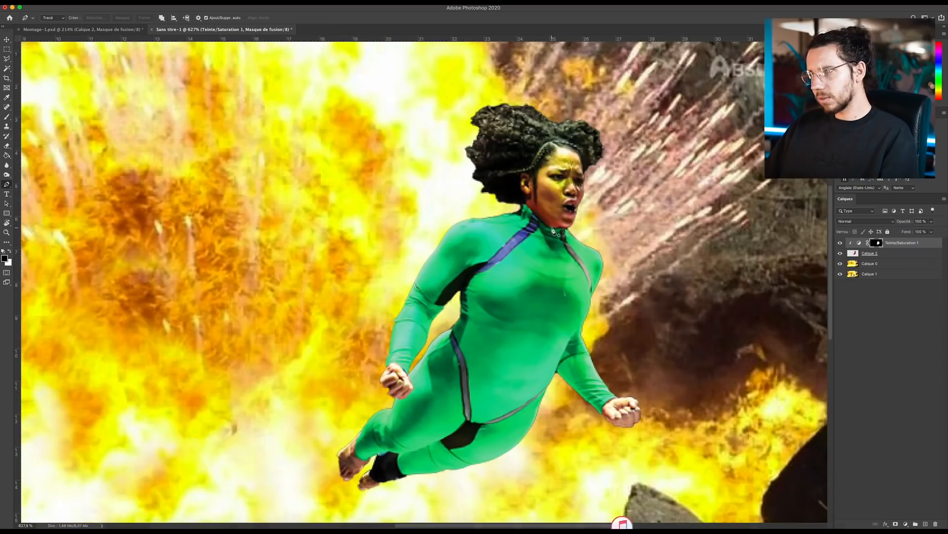
{"action": "left_click", "coordinate": [505, 289]}
{"action": "left_click", "coordinate": [532, 341]}
{"action": "left_click", "coordinate": [584, 302]}
{"action": "left_click", "coordinate": [552, 228]}
{"action": "left_click", "coordinate": [95, 18]}
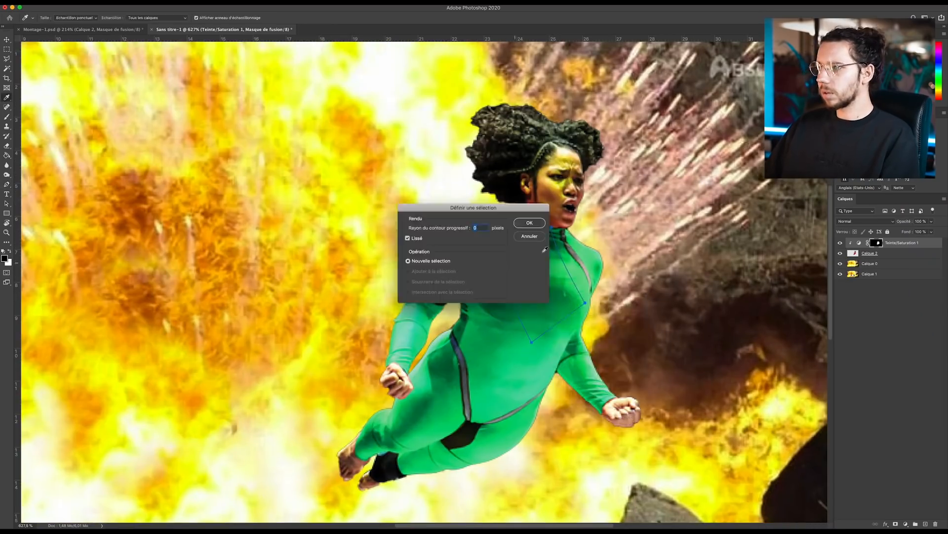
{"action": "left_click", "coordinate": [906, 524]}
{"action": "left_click", "coordinate": [889, 439]}
{"action": "left_click_drag", "start_coordinate": [716, 179], "coordinate": [625, 185]}
Compare the green suit and its chest diamond with the original rangers by isolating Calque 1 and restoring all layers
{"action": "scroll", "coordinate": [551, 233], "scroll_direction": "down", "scroll_amount": 5}
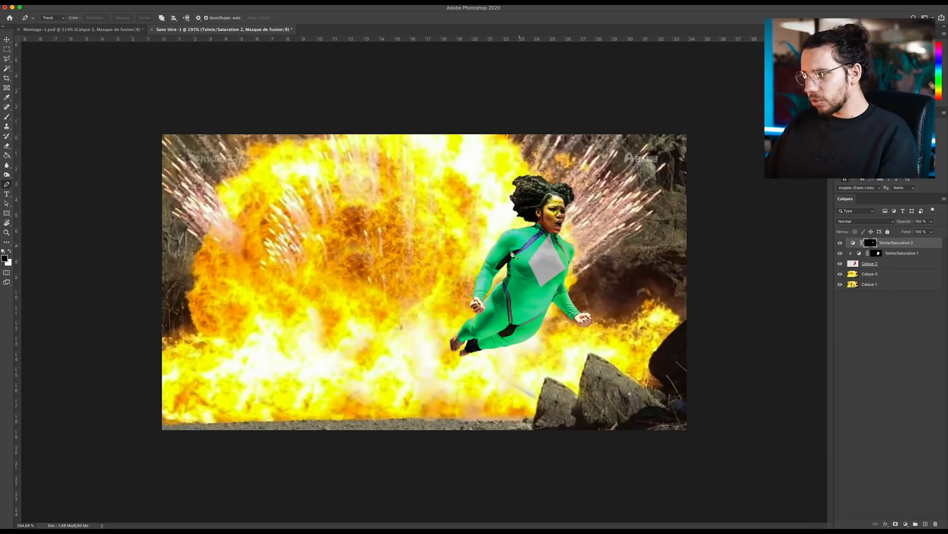
{"action": "left_click", "coordinate": [840, 284], "text": "alt"}
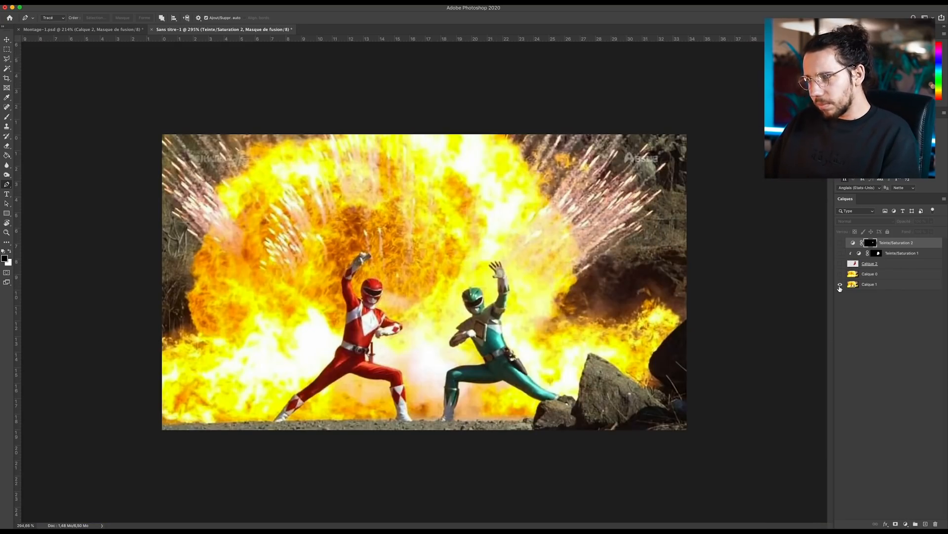
{"action": "left_click", "coordinate": [840, 286], "text": "alt"}
{"action": "left_click", "coordinate": [840, 285], "text": "alt"}
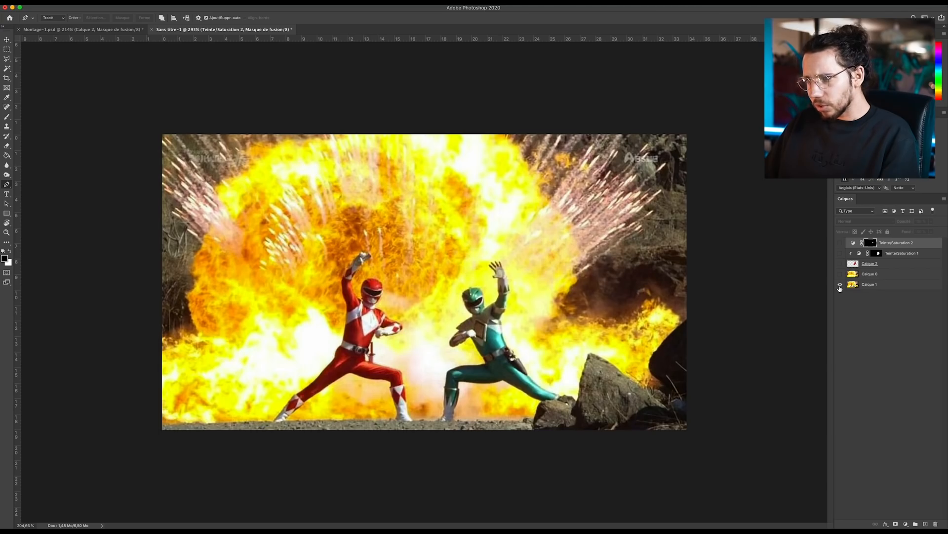
{"action": "left_click", "coordinate": [840, 286], "text": "alt"}
Trace a pen path around the acrobat's shoulder, and choose the elliptical marquee with the rangers layer Calque 1 isolated
{"action": "left_click_drag", "start_coordinate": [548, 294], "coordinate": [588, 294]}
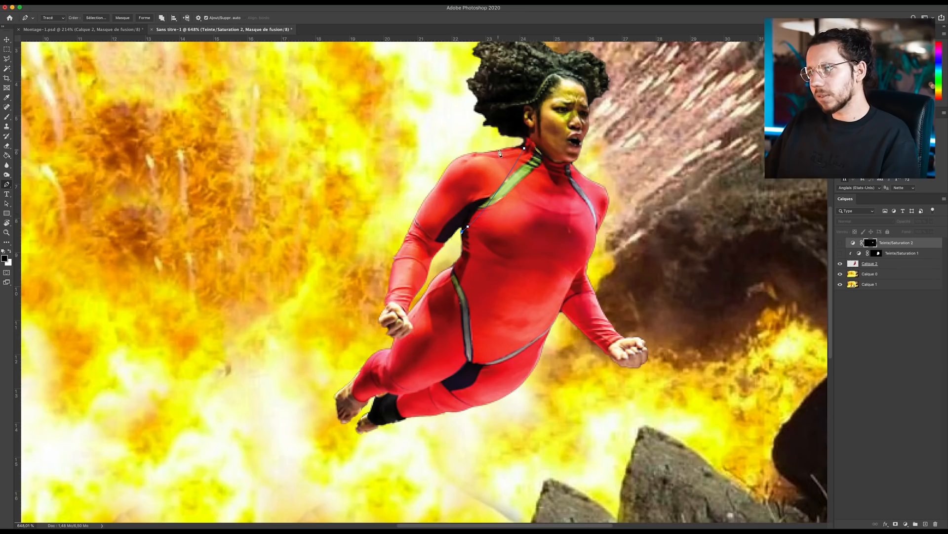
{"action": "left_click_drag", "start_coordinate": [525, 147], "coordinate": [511, 165]}
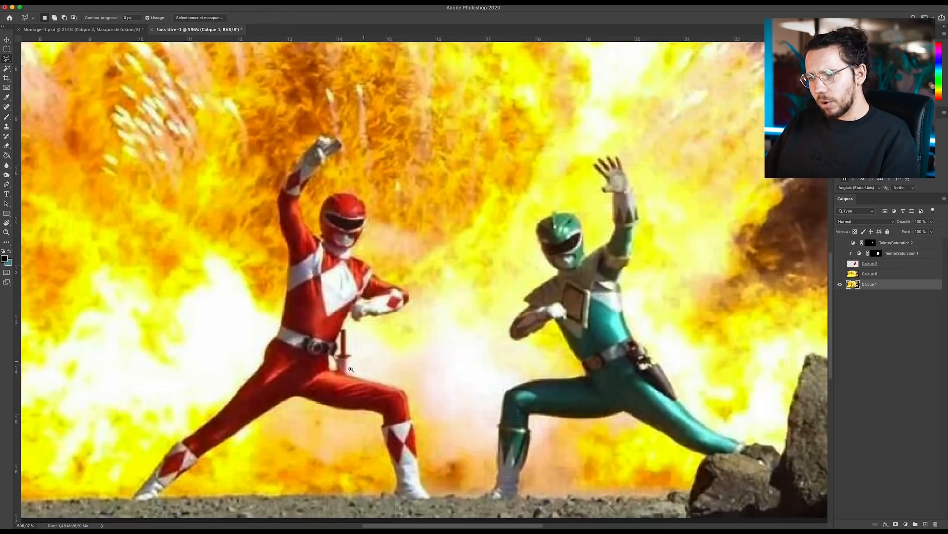
{"action": "left_click", "coordinate": [6, 50]}
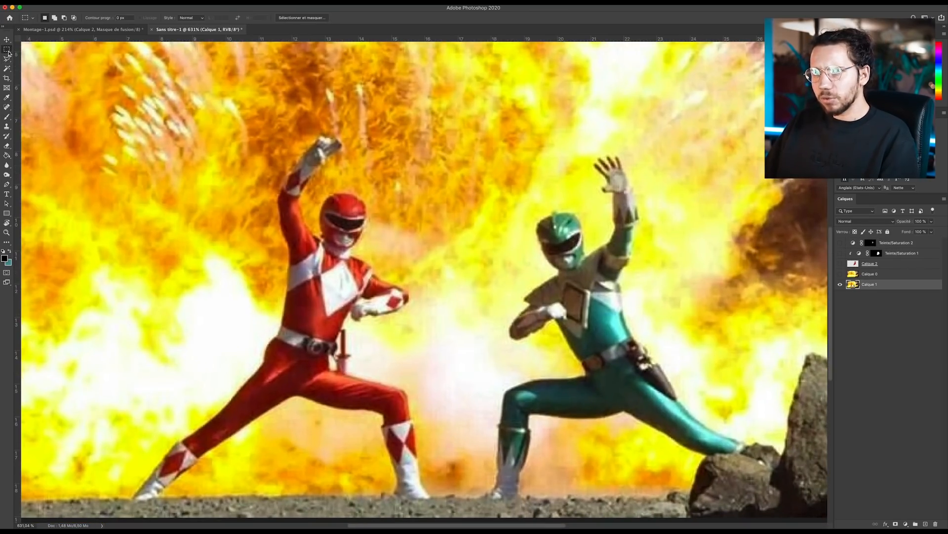
{"action": "left_click", "coordinate": [39, 55]}
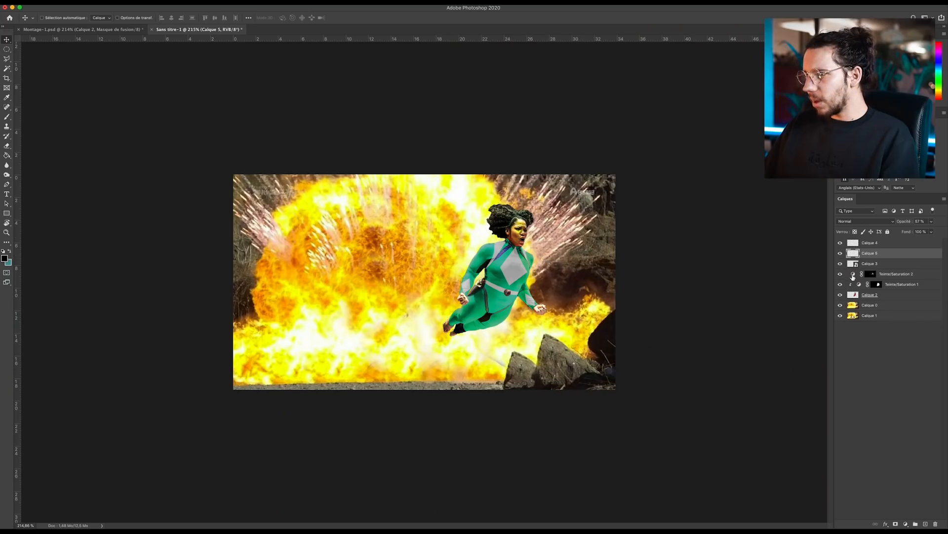
Turn the acrobat's suit pink by shifting the hue of Teinte/Saturation 1, and open the blend mode choices for Calque 6 in the Fille group
{"action": "left_click", "coordinate": [853, 277]}
{"action": "double_click", "coordinate": [860, 285]}
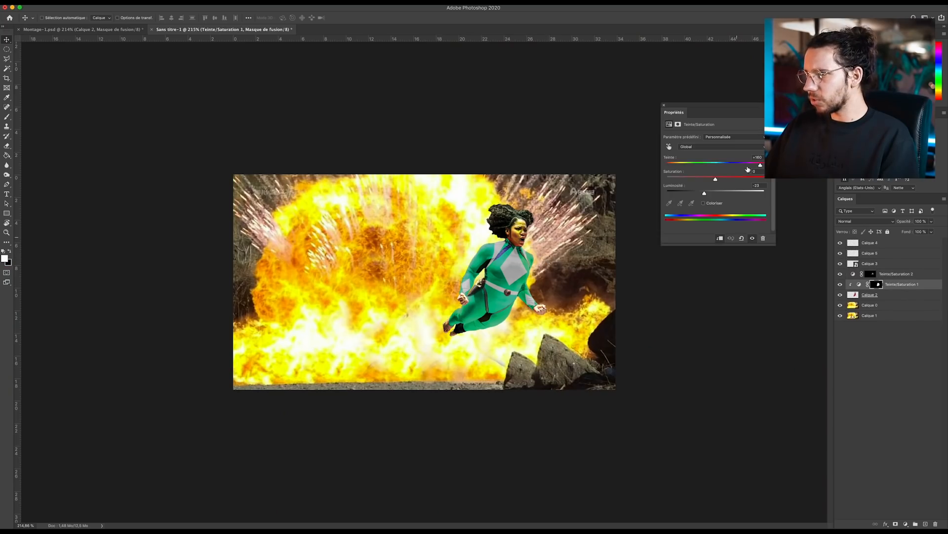
{"action": "left_click_drag", "start_coordinate": [761, 166], "coordinate": [719, 194]}
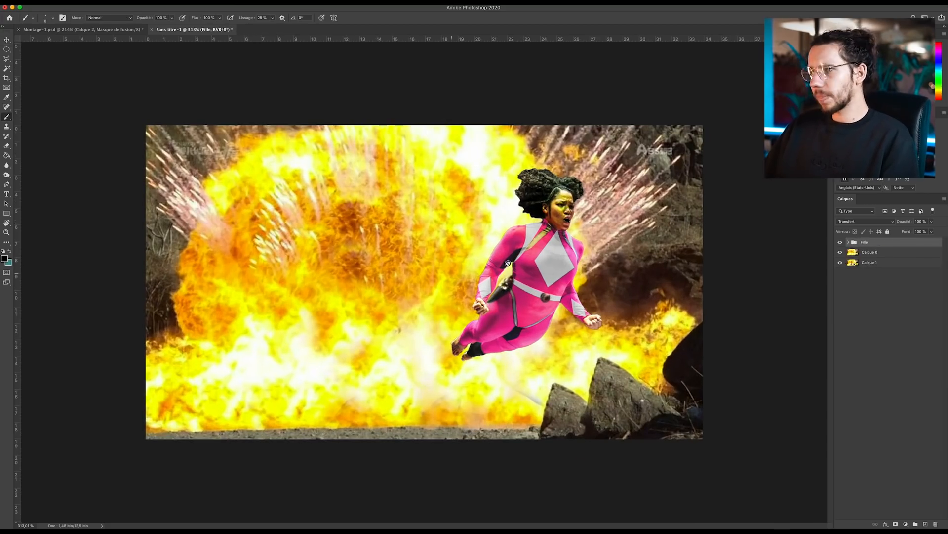
{"action": "left_click", "coordinate": [848, 242]}
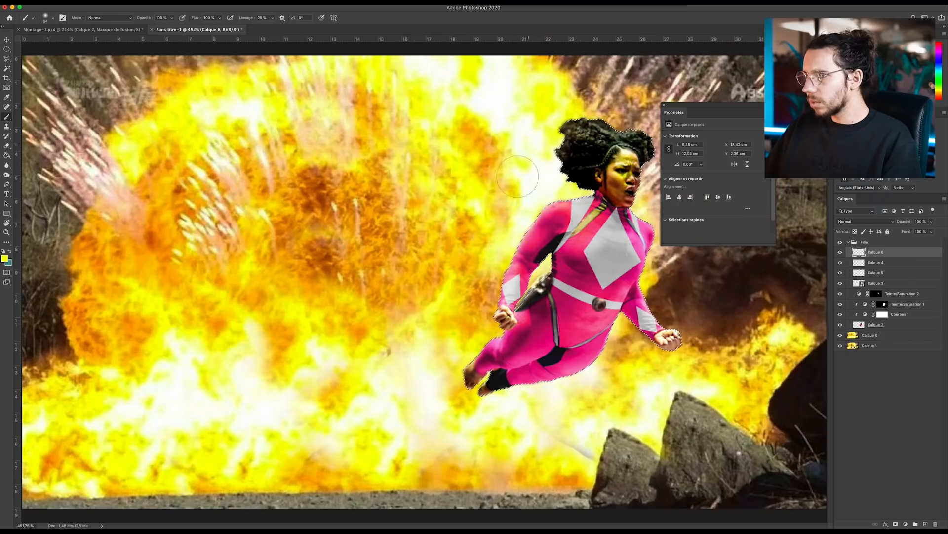
{"action": "left_click", "coordinate": [865, 221]}
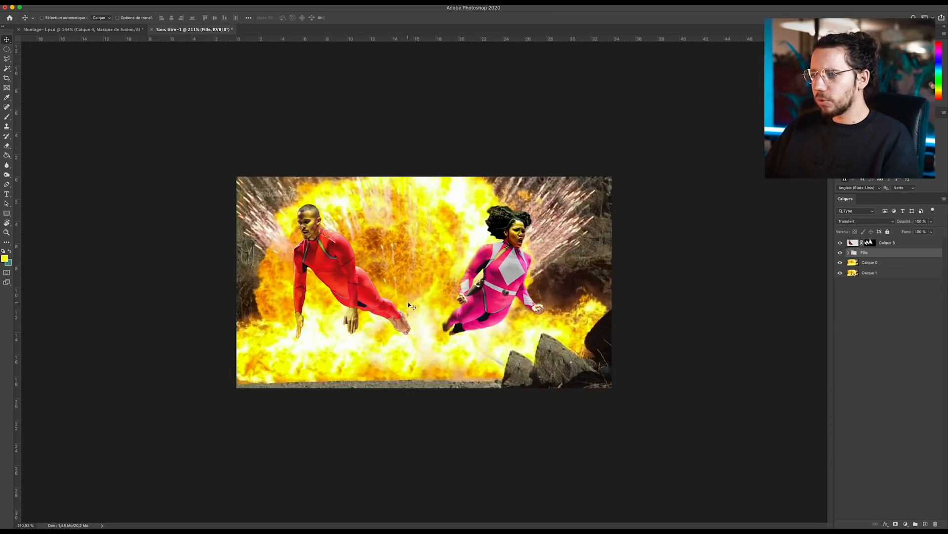
Start a free transform on the Fille group, and hide the original acrobats photo on Calque 12
{"action": "key", "text": "ctrl+t"}
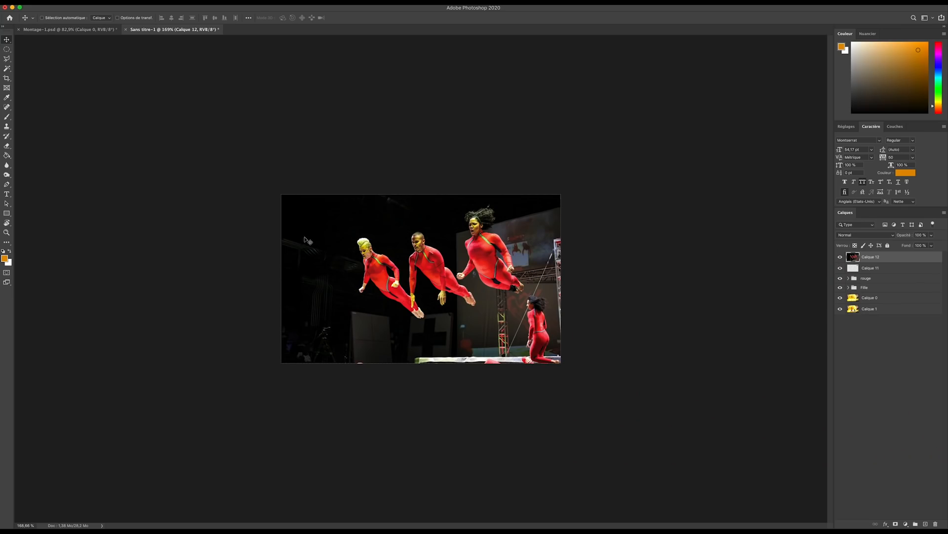
{"action": "left_click", "coordinate": [840, 257]}
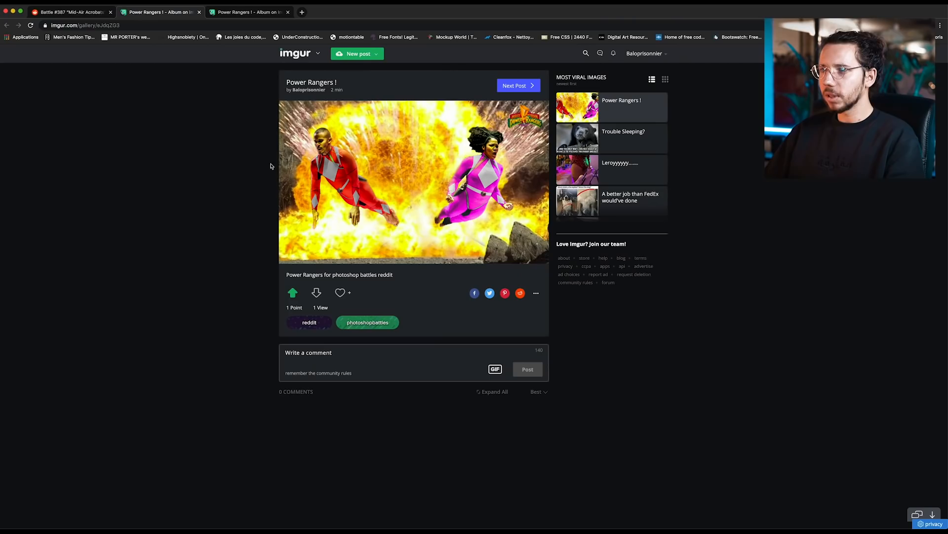
Open "The Elementals" entry from the Reddit battle thread, examine its Earth, Fire and Water images enlarged, and close it
{"action": "scroll", "coordinate": [284, 225], "scroll_direction": "down", "scroll_amount": 1}
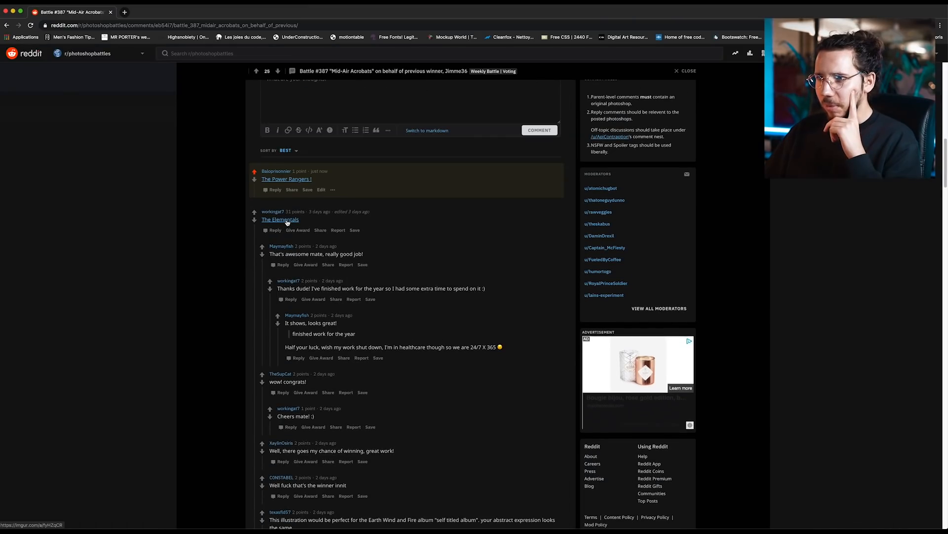
{"action": "left_click", "coordinate": [286, 221]}
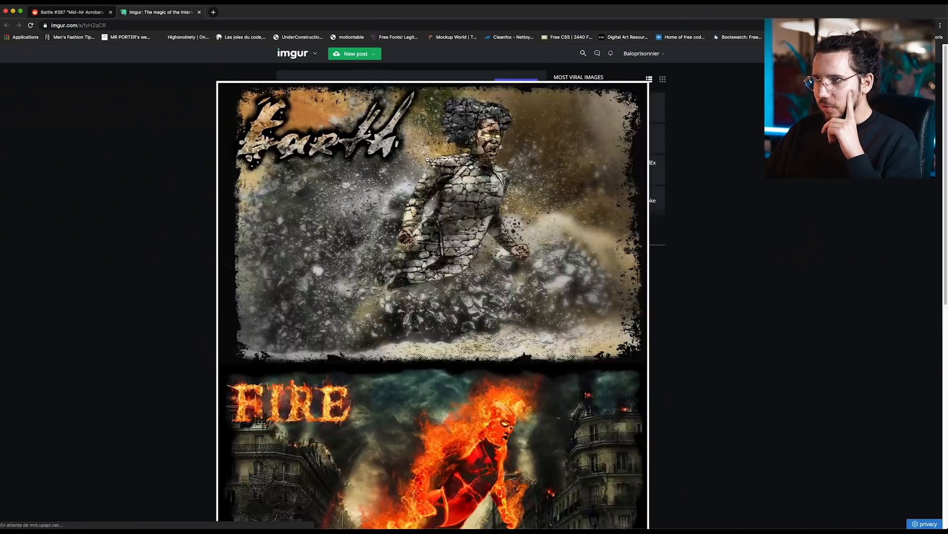
{"action": "scroll", "coordinate": [428, 160], "scroll_direction": "up", "scroll_amount": 1}
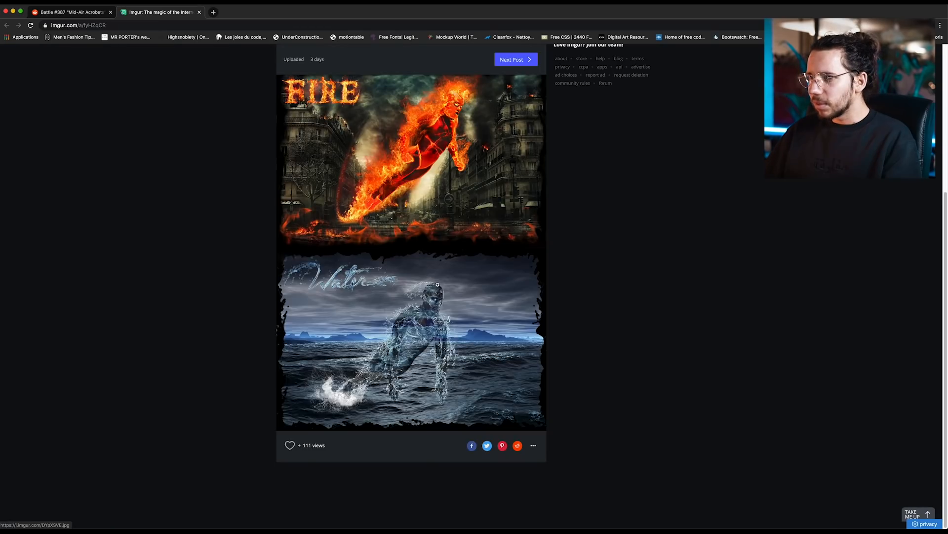
{"action": "left_click", "coordinate": [425, 328]}
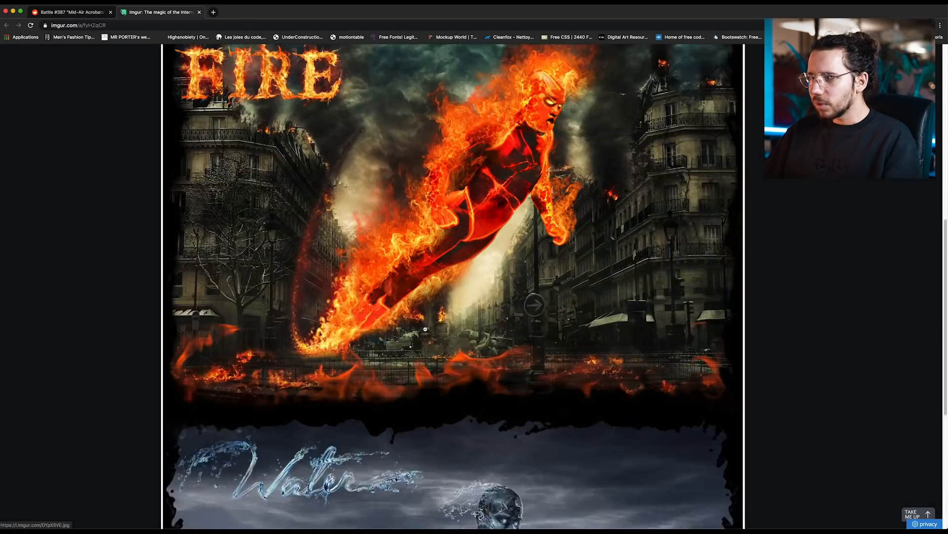
{"action": "scroll", "coordinate": [425, 328], "scroll_direction": "down", "scroll_amount": 5}
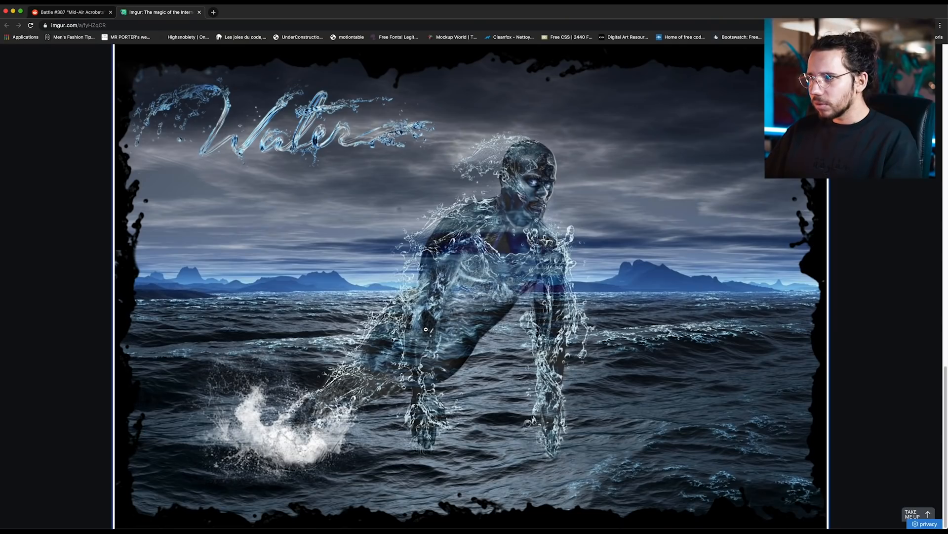
{"action": "left_click", "coordinate": [432, 294]}
{"action": "key", "text": "super+w"}
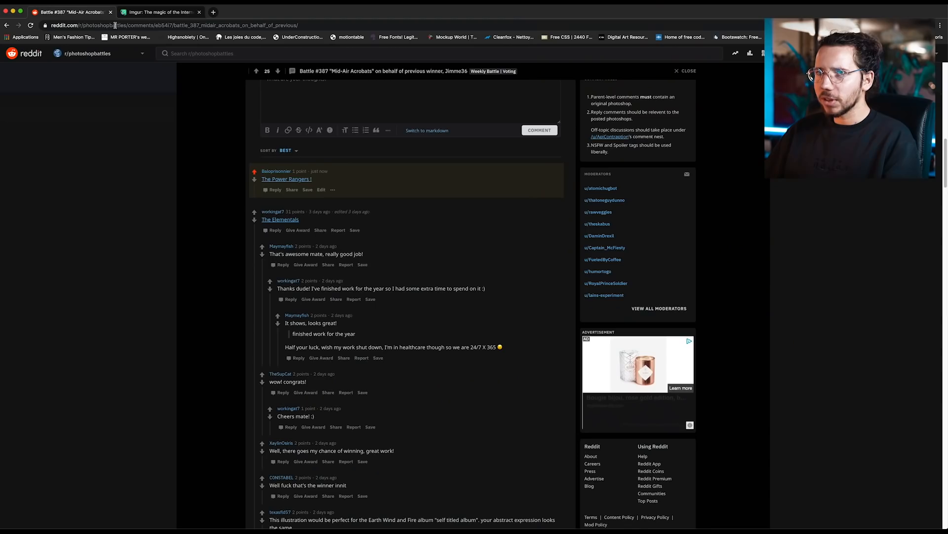
View the "spirits... or maybe zombies" entry further down the battle thread and close its image
{"action": "scroll", "coordinate": [235, 271], "scroll_direction": "down", "scroll_amount": 10}
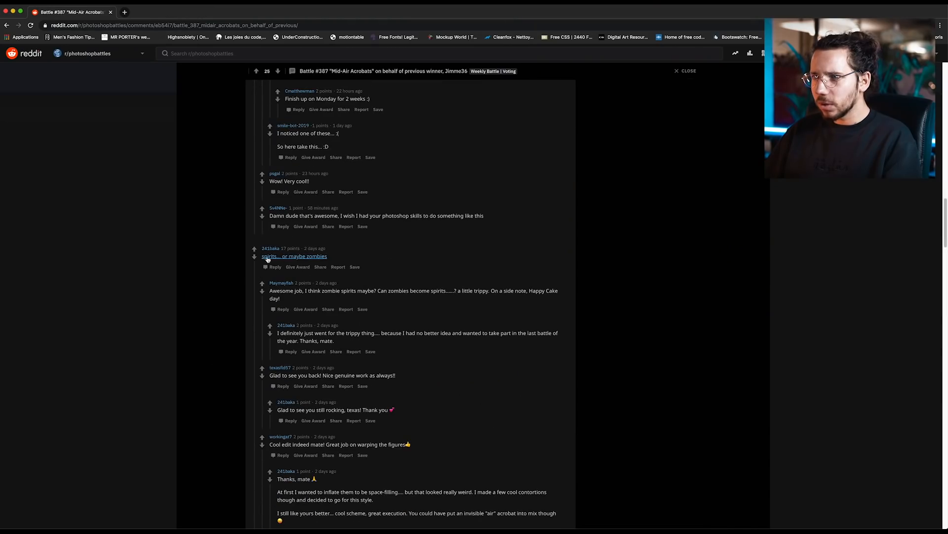
{"action": "left_click", "coordinate": [293, 256]}
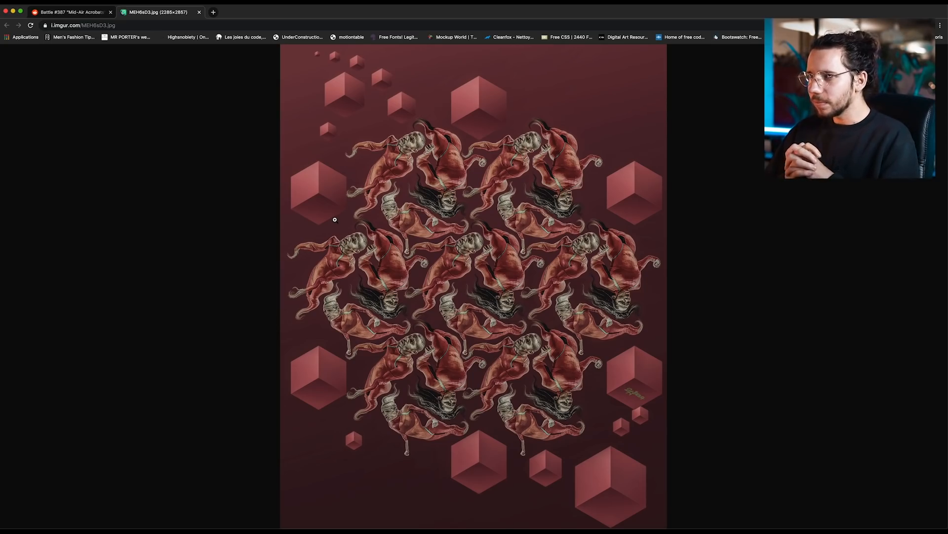
{"action": "key", "text": "super+w"}
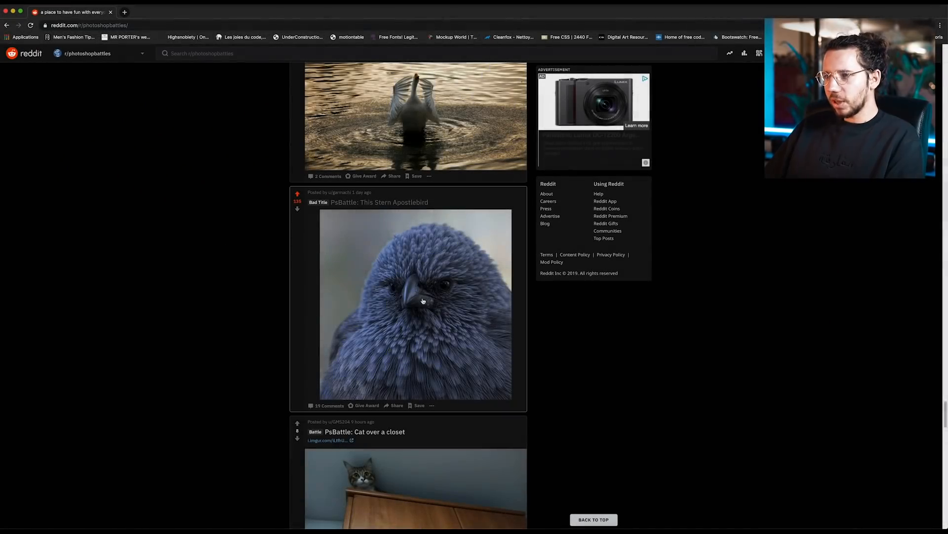
Open the "PsBattle: This Stern Apostlebird" post from the photoshopbattles feed and inspect its bird photo in Photoshop
{"action": "left_click", "coordinate": [457, 256]}
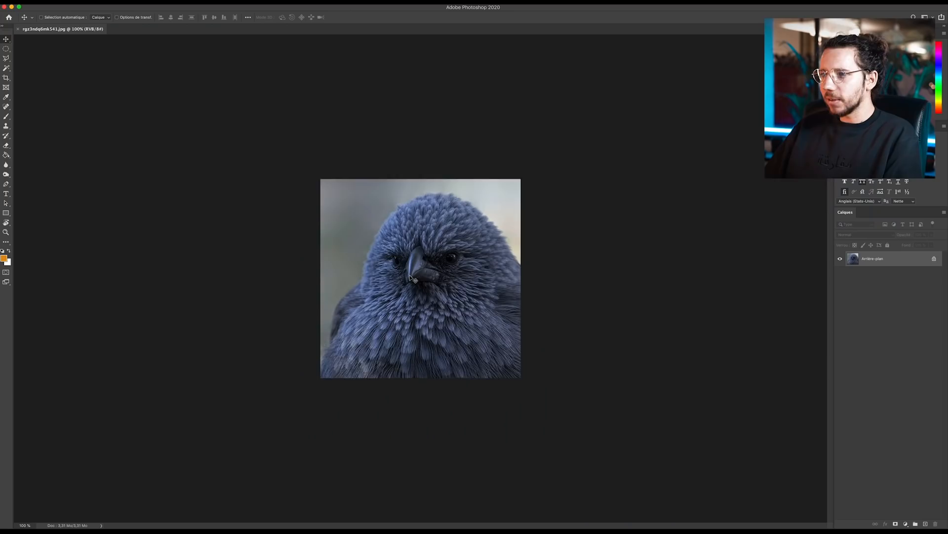
{"action": "scroll", "coordinate": [454, 288], "scroll_direction": "up", "scroll_amount": 3}
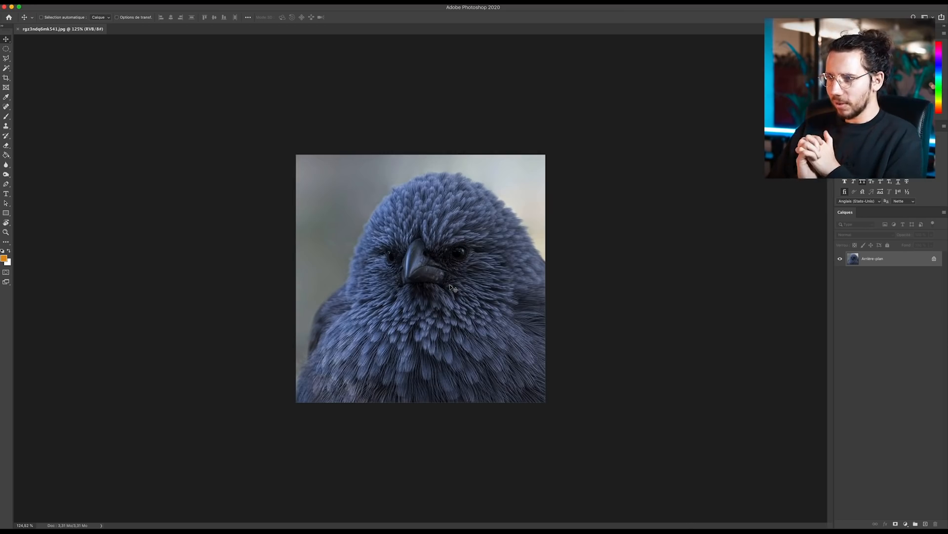
Switch to the browser, search Google Images for "le pingouin batman", and preview the Pinterest image of the Penguin in a top hat
{"action": "key", "text": "super+Tab"}
{"action": "left_click", "coordinate": [125, 12]}
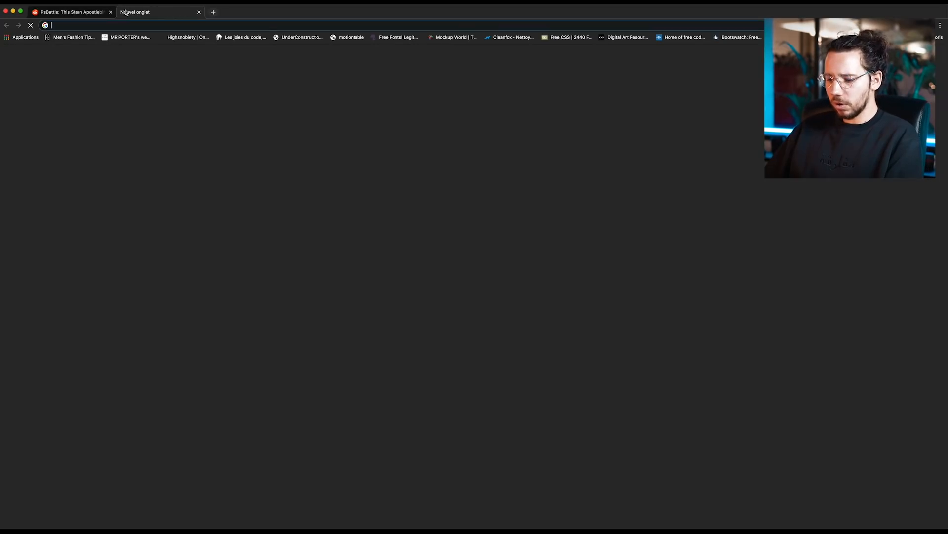
{"action": "type", "text": "le pingouin batman"}
{"action": "key", "text": "Return"}
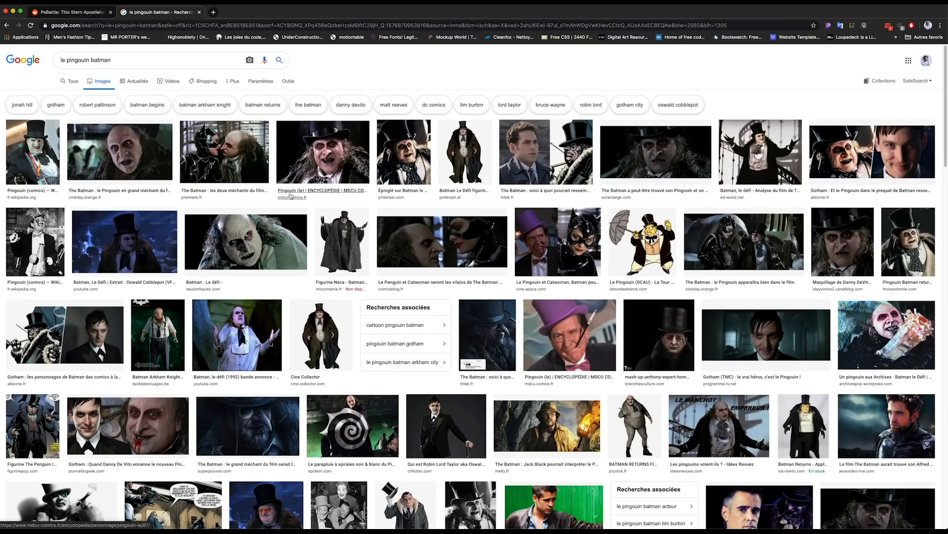
{"action": "left_click", "coordinate": [341, 149]}
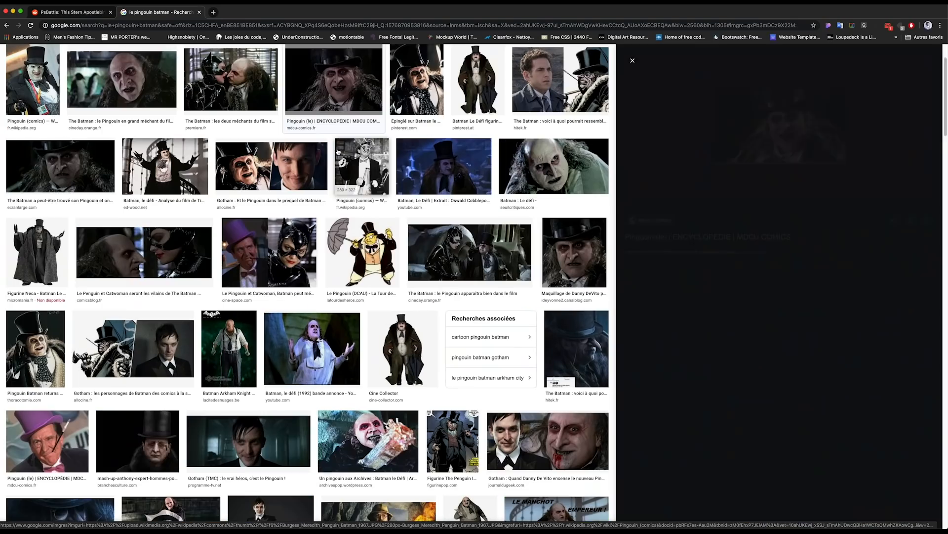
{"action": "left_click", "coordinate": [417, 106]}
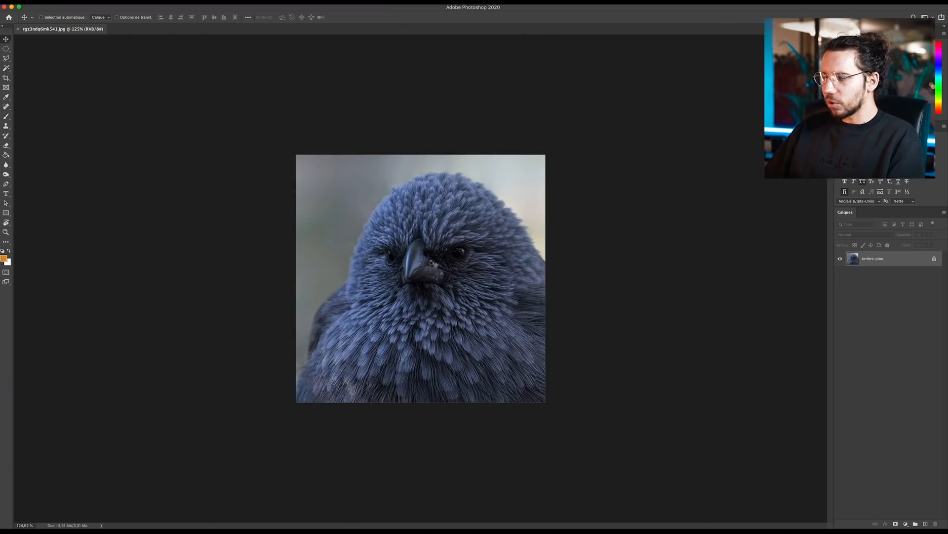
{"action": "key", "text": "super+Tab"}
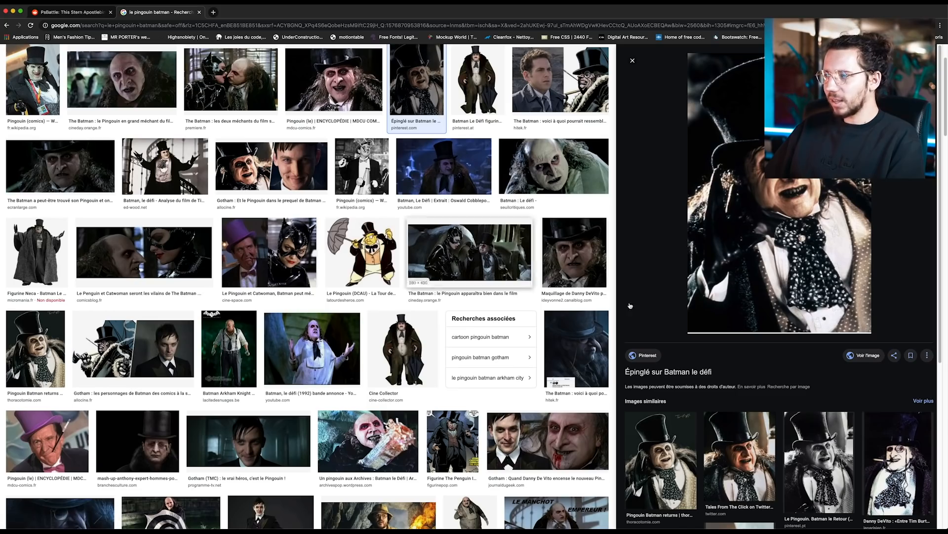
Open the previewed Penguin photo at full size and copy the image
{"action": "left_click", "coordinate": [865, 355]}
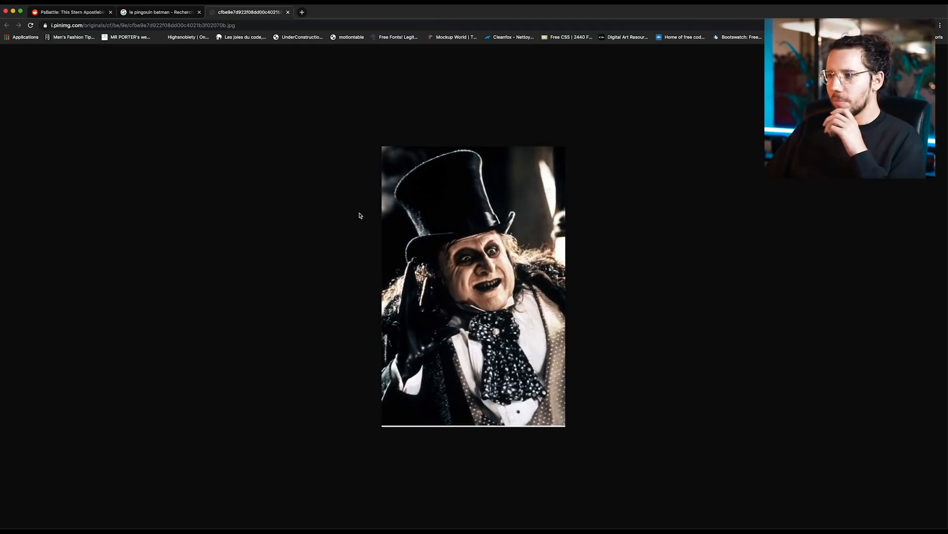
{"action": "right_click", "coordinate": [473, 220]}
{"action": "left_click", "coordinate": [450, 219]}
{"action": "right_click", "coordinate": [450, 218]}
{"action": "left_click", "coordinate": [481, 238]}
{"action": "right_click", "coordinate": [445, 240]}
{"action": "left_click", "coordinate": [467, 256]}
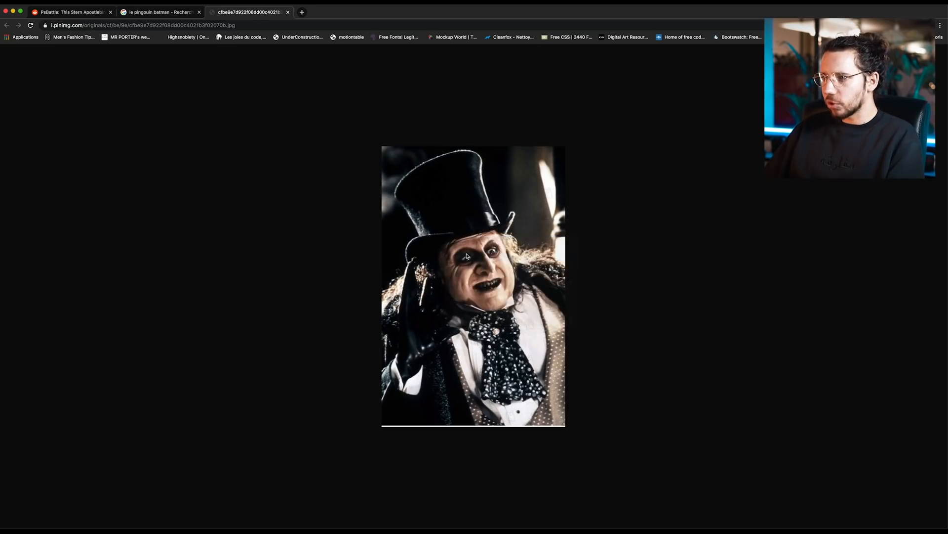
Switch to Photoshop and scale the pasted Penguin photo slightly so it fills the new document's canvas
{"action": "key", "text": "super+Tab"}
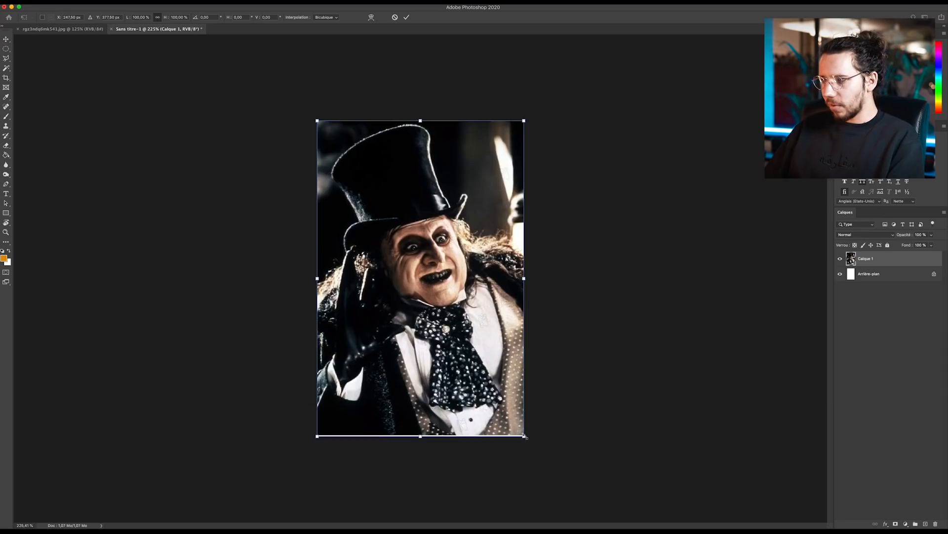
{"action": "left_click_drag", "start_coordinate": [525, 437], "coordinate": [529, 440]}
{"action": "key", "text": "Return"}
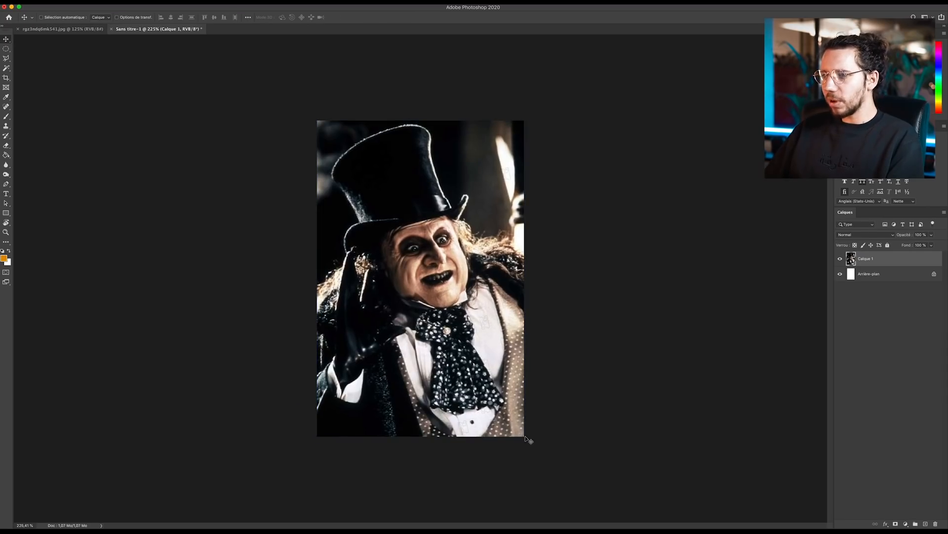
Bring the bird photo into the Penguin document, scale it down, tilt it and place it over the Penguin's face
{"action": "mouse_move", "coordinate": [478, 308]}
{"action": "left_mouse_down"}
{"action": "mouse_move", "coordinate": [490, 309]}
{"action": "mouse_move", "coordinate": [481, 311]}
{"action": "left_mouse_up"}
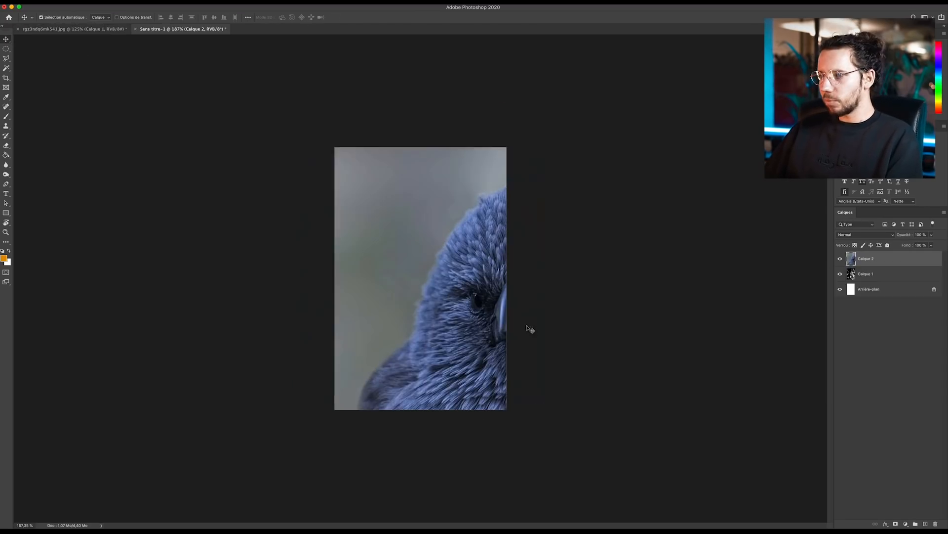
{"action": "key", "text": "ctrl+t"}
{"action": "left_click_drag", "start_coordinate": [708, 518], "coordinate": [475, 310]}
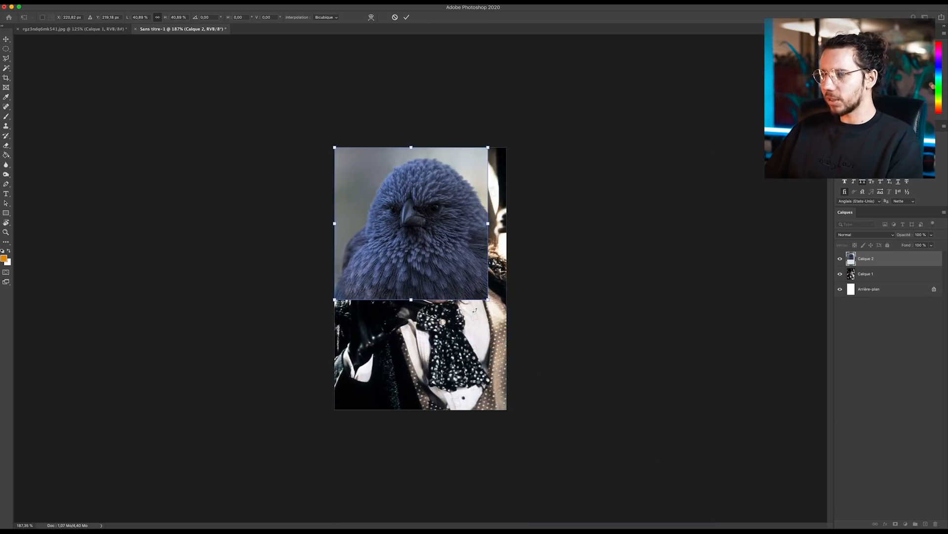
{"action": "key", "text": "Return"}
{"action": "left_click_drag", "start_coordinate": [472, 220], "coordinate": [495, 191]}
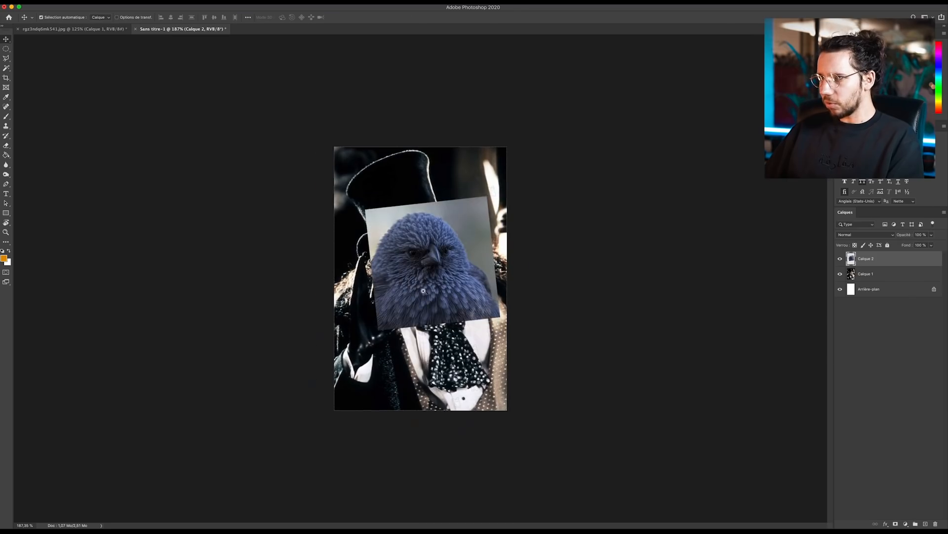
Mask the bird layer to the Penguin's face beneath the hat and paint black shading on a new layer clipped to it
{"action": "scroll", "coordinate": [432, 295], "scroll_direction": "up", "scroll_amount": 3}
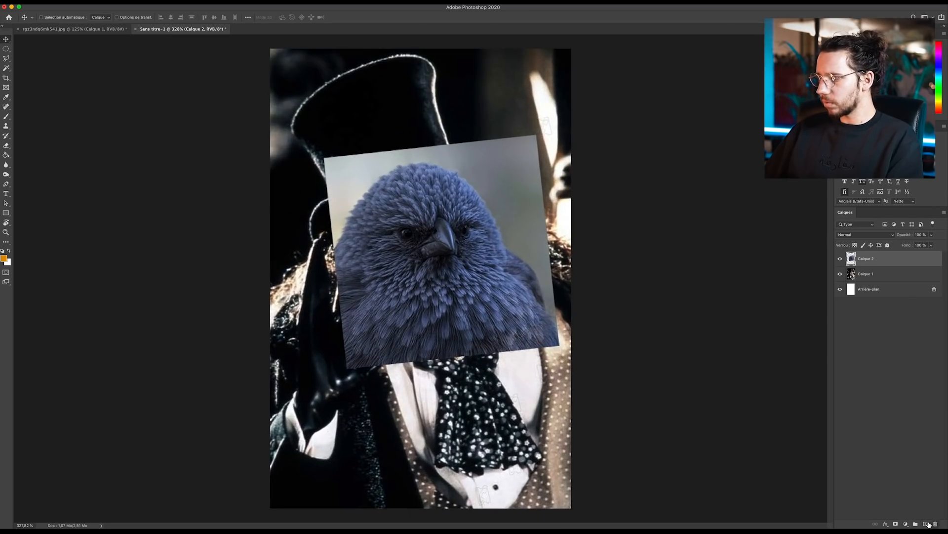
{"action": "left_click", "coordinate": [896, 524]}
{"action": "key", "text": "d"}
{"action": "key", "text": "x"}
{"action": "key", "text": "b"}
{"action": "mouse_move", "coordinate": [539, 148]}
{"action": "left_mouse_down"}
{"action": "mouse_move", "coordinate": [588, 264]}
{"action": "mouse_move", "coordinate": [296, 187]}
{"action": "mouse_move", "coordinate": [560, 171]}
{"action": "mouse_move", "coordinate": [341, 187]}
{"action": "mouse_move", "coordinate": [383, 132]}
{"action": "mouse_move", "coordinate": [364, 157]}
{"action": "left_mouse_up"}
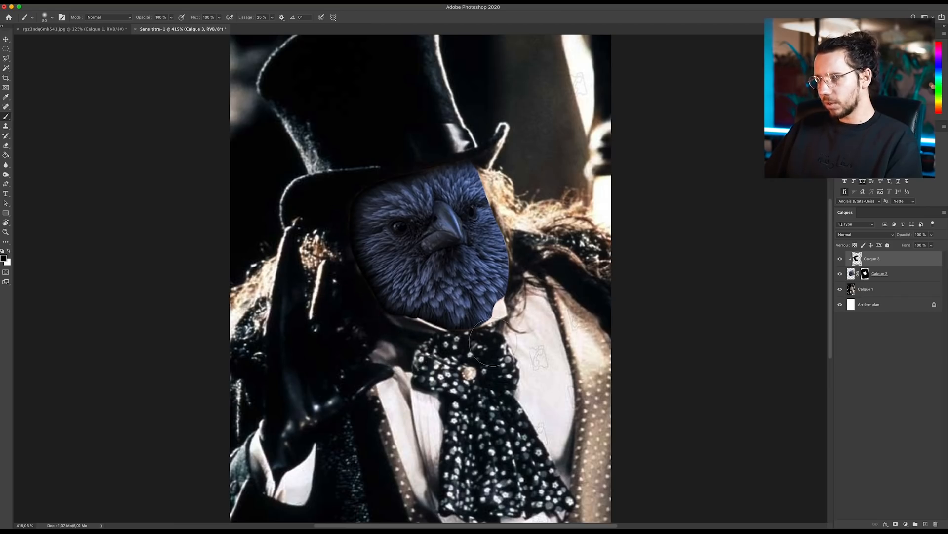
Compare the bird with the original face, then use a smaller white brush on the bird layer's mask to refine the face edges
{"action": "left_click", "coordinate": [841, 257]}
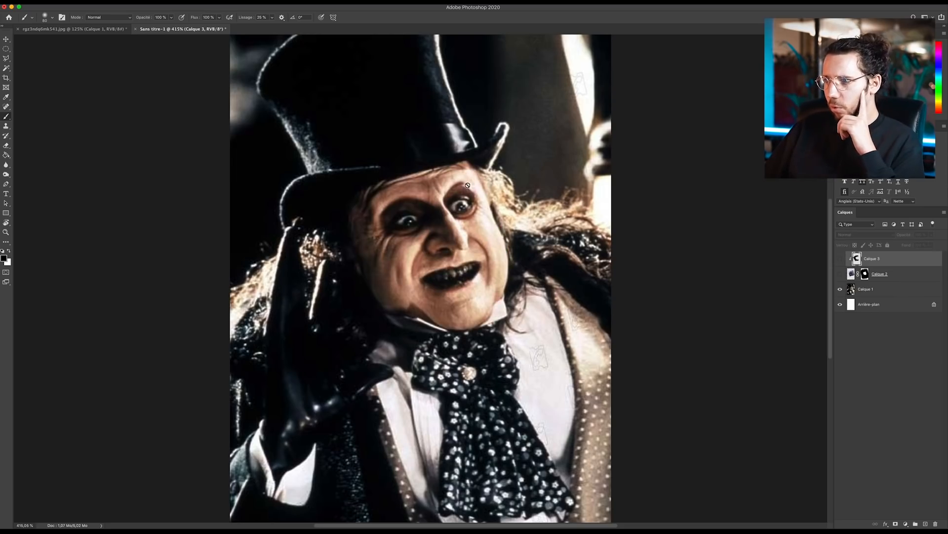
{"action": "left_click_drag", "start_coordinate": [842, 275], "coordinate": [841, 258]}
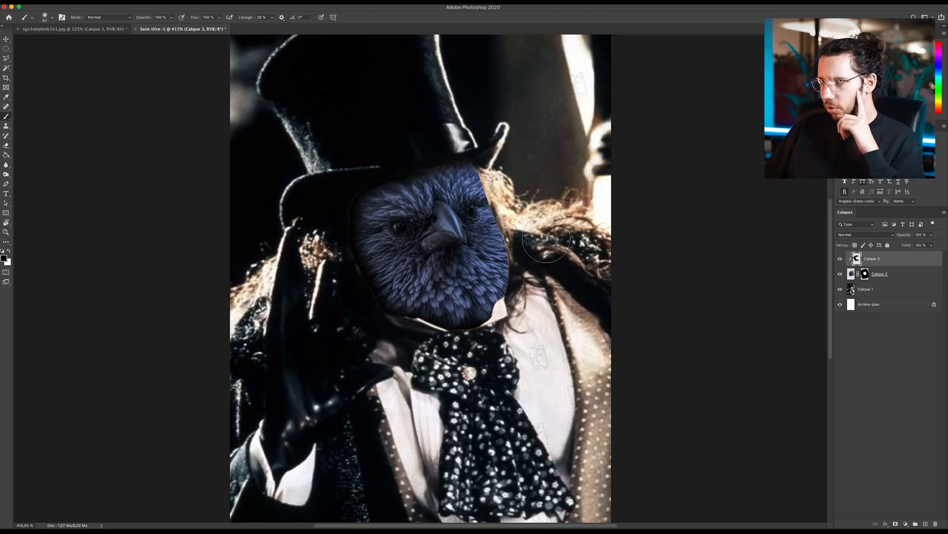
{"action": "scroll", "coordinate": [474, 347], "scroll_direction": "down", "scroll_amount": 2}
{"action": "key", "text": "bracketright"}
{"action": "key", "text": "bracketright"}
{"action": "key", "text": "bracketright"}
{"action": "key", "text": "bracketright"}
{"action": "key", "text": "bracketright"}
{"action": "key", "text": "bracketright"}
{"action": "left_click", "coordinate": [865, 274]}
{"action": "key", "text": "bracketleft"}
{"action": "key", "text": "bracketleft"}
{"action": "key", "text": "bracketleft"}
{"action": "key", "text": "bracketleft"}
{"action": "key", "text": "bracketleft"}
{"action": "key", "text": "bracketleft"}
{"action": "key", "text": "bracketleft"}
{"action": "key", "text": "bracketleft"}
{"action": "key", "text": "bracketleft"}
{"action": "key", "text": "bracketleft"}
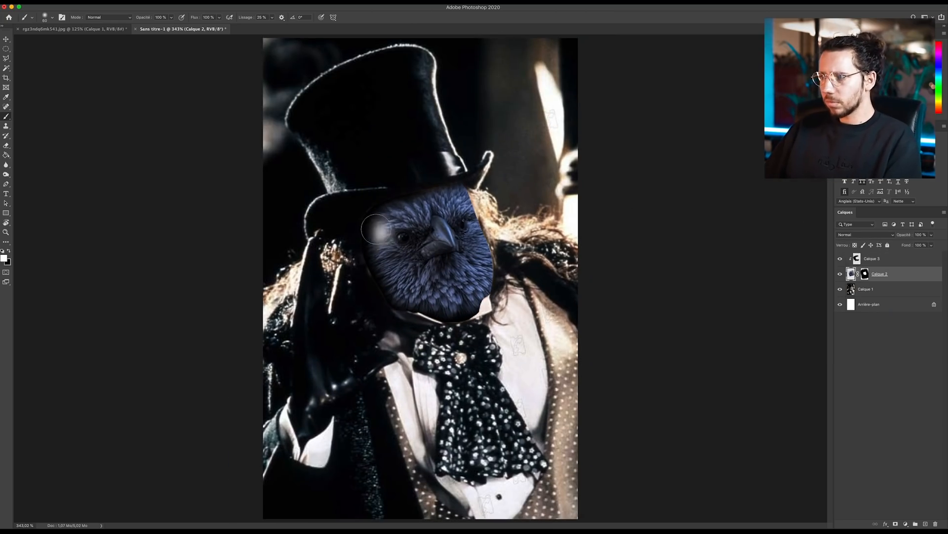
{"action": "mouse_move", "coordinate": [429, 319]}
{"action": "left_mouse_down"}
{"action": "mouse_move", "coordinate": [477, 296]}
{"action": "mouse_move", "coordinate": [473, 254]}
{"action": "left_mouse_up"}
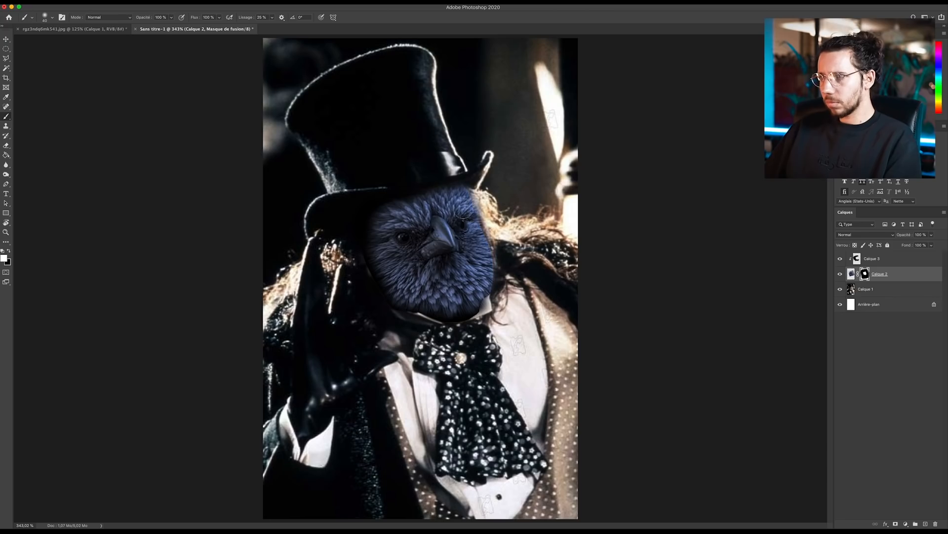
Unlink the bird photo from its mask, transform and nudge it within the face, and set the clipped shading layer to 91% opacity
{"action": "left_click", "coordinate": [872, 258]}
{"action": "key", "text": "v"}
{"action": "scroll", "coordinate": [469, 247], "scroll_direction": "down", "scroll_amount": 5}
{"action": "left_click", "coordinate": [851, 274]}
{"action": "left_click", "coordinate": [858, 274]}
{"action": "key", "text": "super+t"}
{"action": "left_click_drag", "start_coordinate": [523, 172], "coordinate": [536, 171]}
{"action": "key", "text": "Return"}
{"action": "left_click_drag", "start_coordinate": [409, 281], "coordinate": [410, 283]}
{"action": "left_click", "coordinate": [873, 258]}
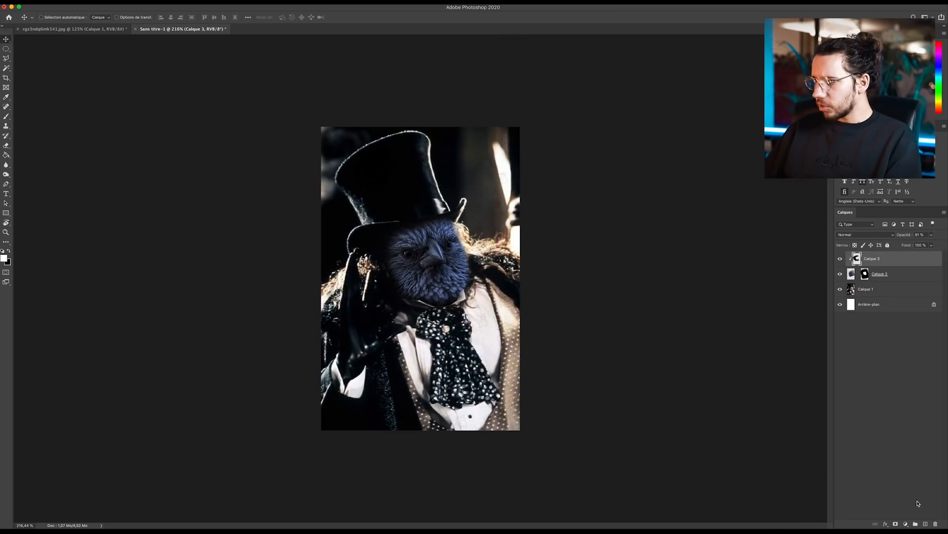
Add a darkening Curves adjustment above the shading layer and clip it to the bird
{"action": "left_click", "coordinate": [907, 523]}
{"action": "left_click", "coordinate": [884, 421]}
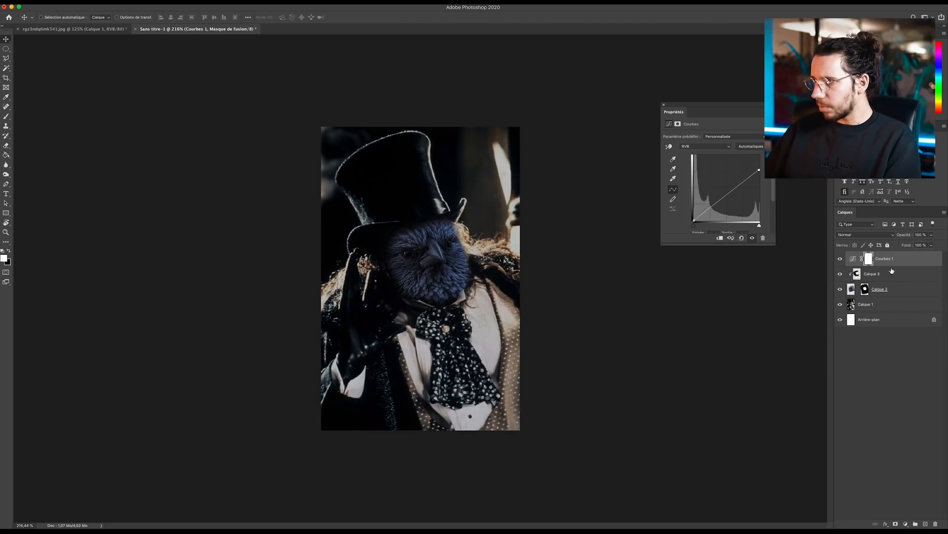
{"action": "left_click", "coordinate": [892, 265], "text": "alt"}
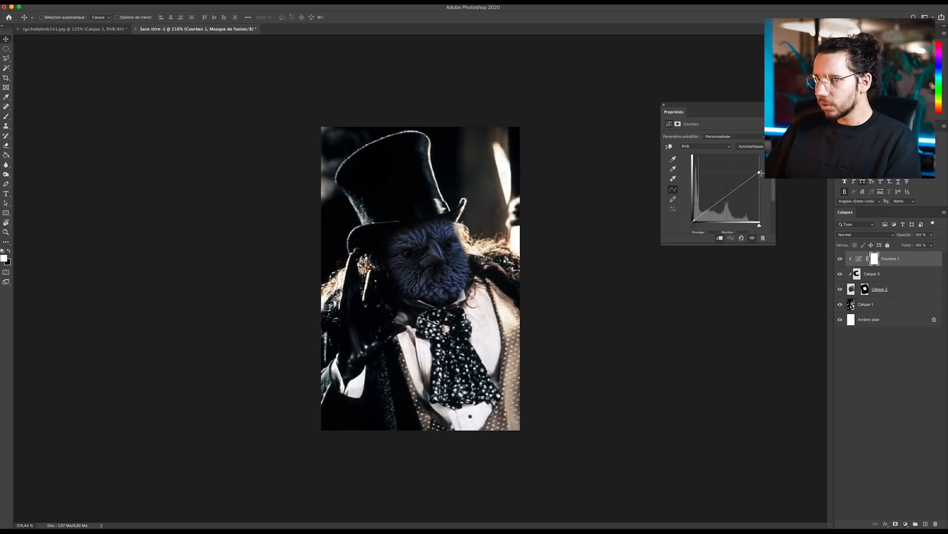
Invert the darkening Curves mask, paint shadows in white on the bird's hand-side cheek and chin, and compare before and after
{"action": "left_click", "coordinate": [875, 259]}
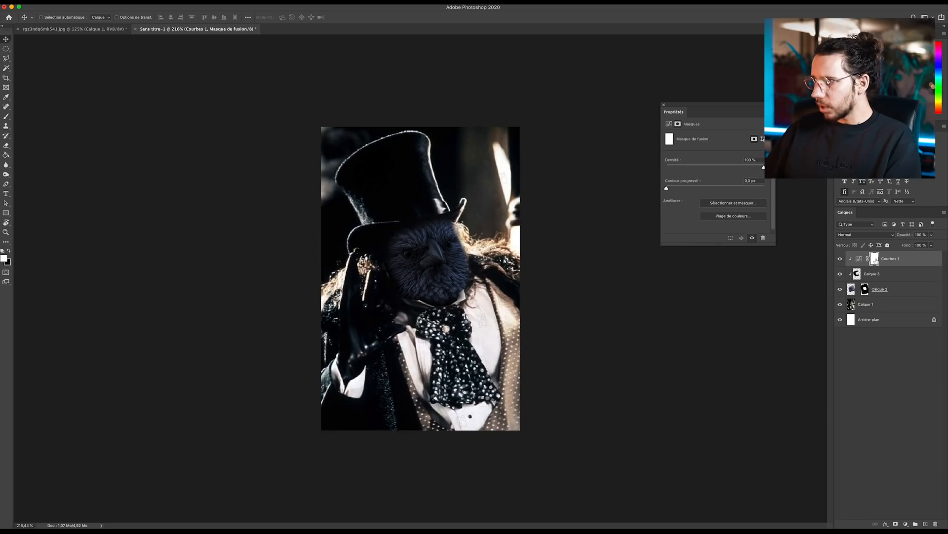
{"action": "key", "text": "ctrl+i"}
{"action": "key", "text": "b"}
{"action": "scroll", "coordinate": [417, 338], "scroll_direction": "up", "scroll_amount": 2}
{"action": "left_click_drag", "start_coordinate": [364, 310], "coordinate": [374, 310]}
{"action": "mouse_move", "coordinate": [364, 262]}
{"action": "left_mouse_down"}
{"action": "mouse_move", "coordinate": [411, 294]}
{"action": "mouse_move", "coordinate": [395, 272]}
{"action": "mouse_move", "coordinate": [391, 237]}
{"action": "mouse_move", "coordinate": [398, 267]}
{"action": "left_mouse_up"}
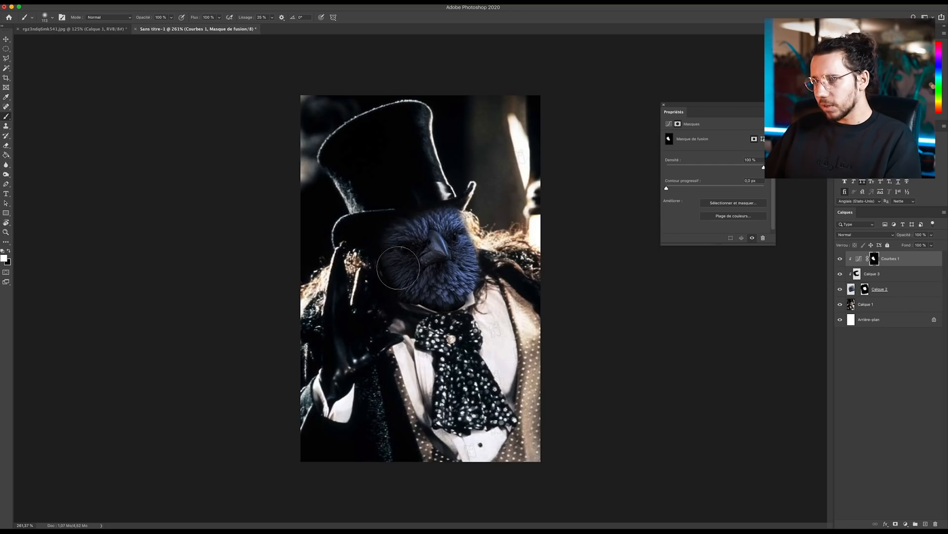
{"action": "mouse_move", "coordinate": [421, 302]}
{"action": "left_mouse_down"}
{"action": "mouse_move", "coordinate": [419, 292]}
{"action": "mouse_move", "coordinate": [406, 299]}
{"action": "left_mouse_up"}
{"action": "left_click", "coordinate": [839, 259]}
{"action": "left_click", "coordinate": [839, 260]}
{"action": "left_click", "coordinate": [839, 260]}
{"action": "left_click", "coordinate": [839, 260]}
Add a second Curves adjustment with a raised highlight curve and clip it to the bird
{"action": "left_click", "coordinate": [906, 524]}
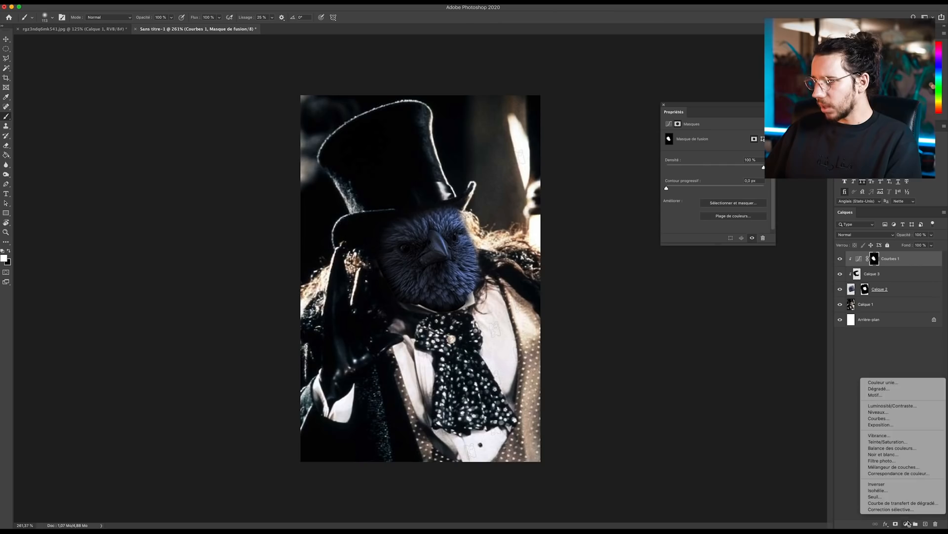
{"action": "left_click", "coordinate": [879, 418]}
{"action": "left_click_drag", "start_coordinate": [745, 169], "coordinate": [744, 162]}
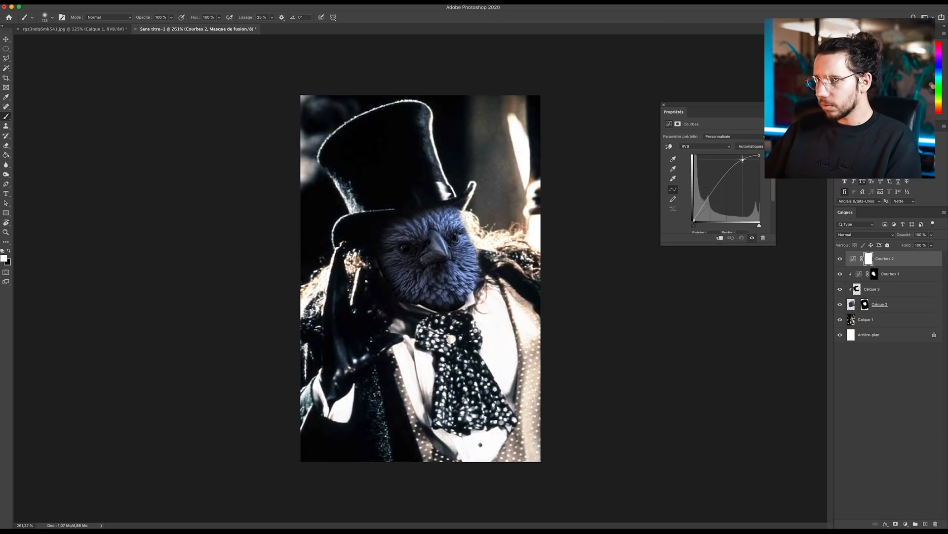
{"action": "left_click", "coordinate": [892, 265], "text": "alt"}
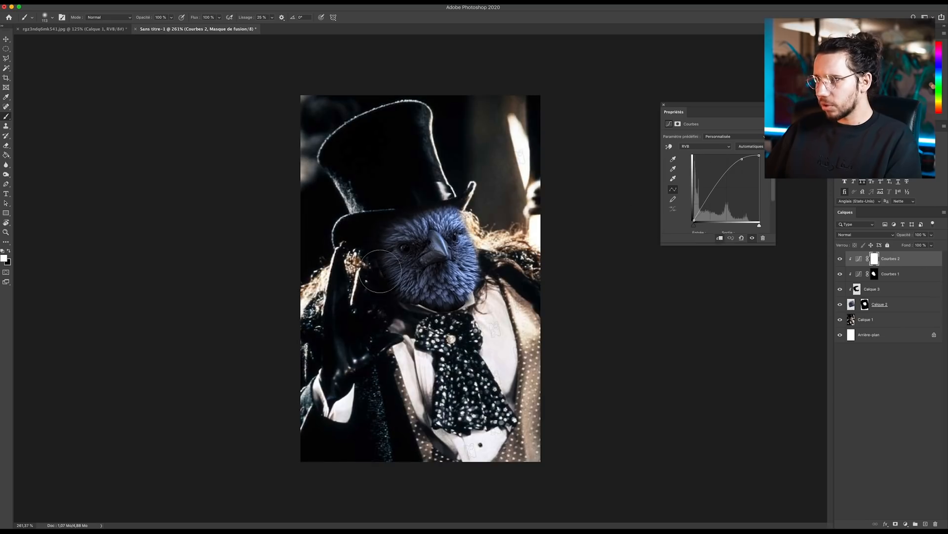
Invert the brightening Curves mask, paint light onto the bird's lit side in white, and compare with the original photo
{"action": "left_click", "coordinate": [874, 259]}
{"action": "key", "text": "super+i"}
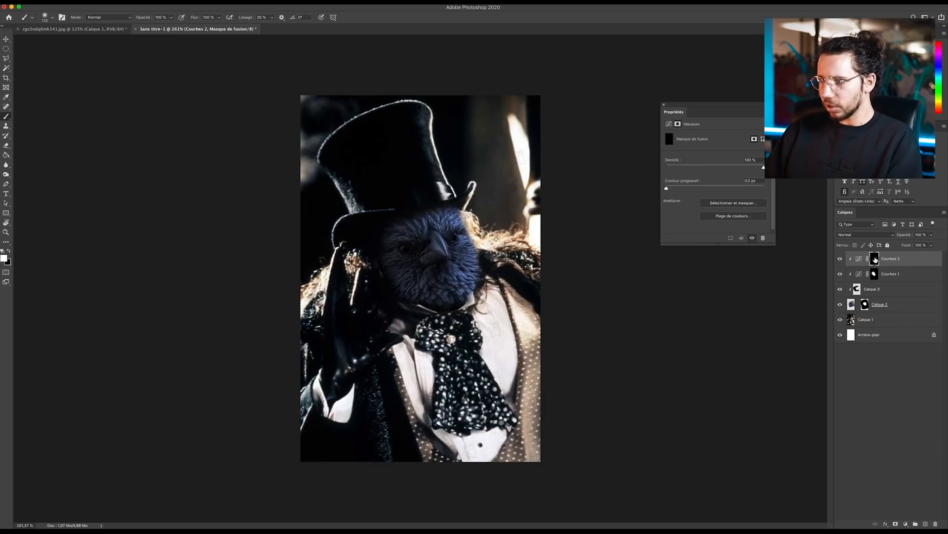
{"action": "mouse_move", "coordinate": [478, 241]}
{"action": "left_mouse_down"}
{"action": "mouse_move", "coordinate": [464, 210]}
{"action": "mouse_move", "coordinate": [471, 276]}
{"action": "mouse_move", "coordinate": [465, 231]}
{"action": "left_mouse_up"}
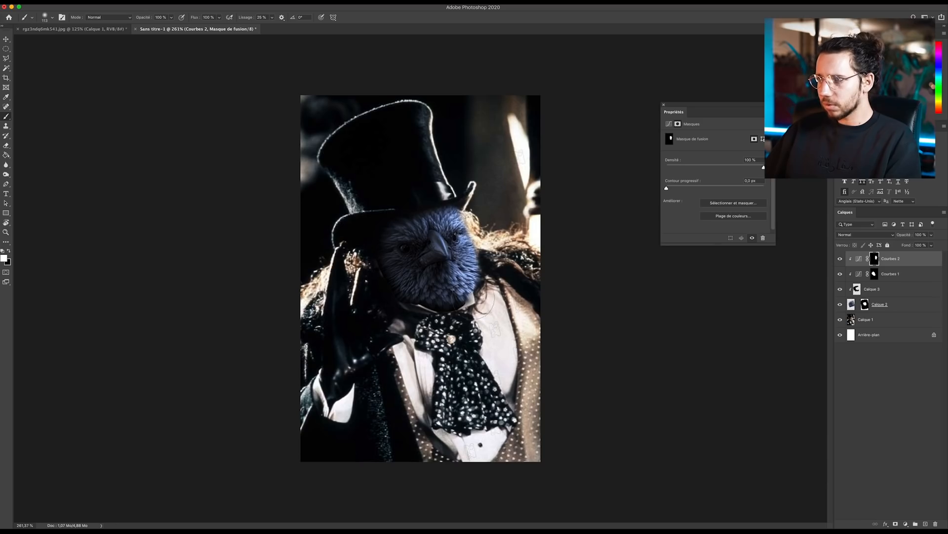
{"action": "left_click_drag", "start_coordinate": [342, 299], "coordinate": [353, 300]}
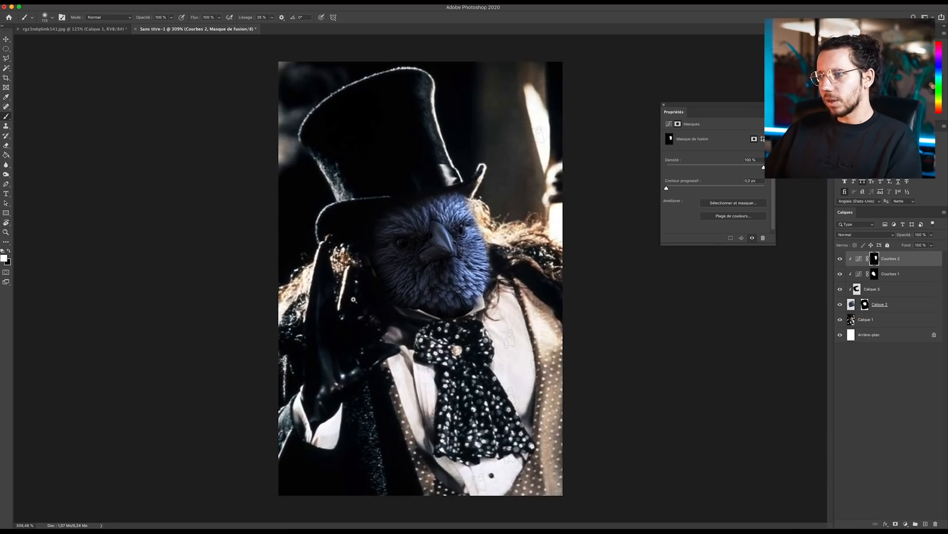
{"action": "left_click", "coordinate": [841, 259]}
{"action": "left_click", "coordinate": [841, 259]}
{"action": "key", "text": "super+minus"}
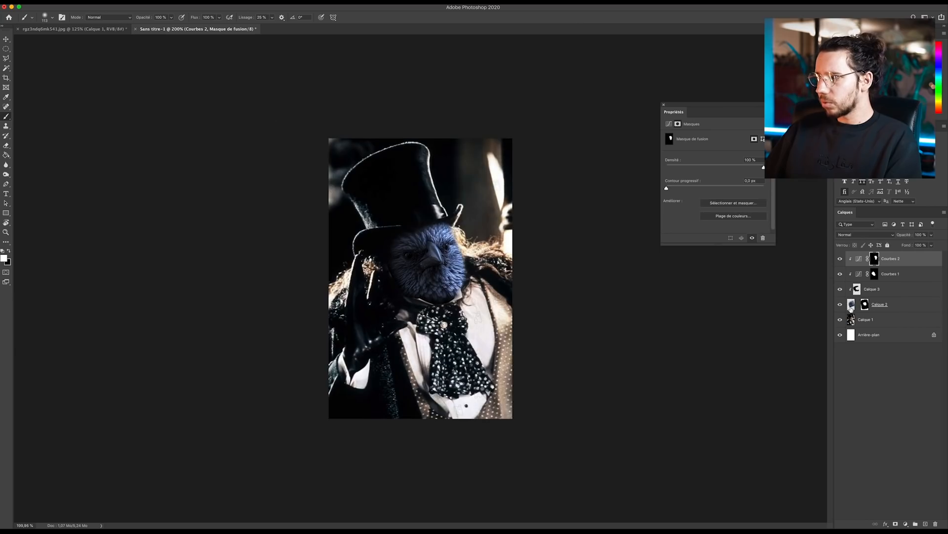
{"action": "left_click", "coordinate": [841, 320], "text": "alt"}
{"action": "left_click", "coordinate": [841, 320], "text": "alt"}
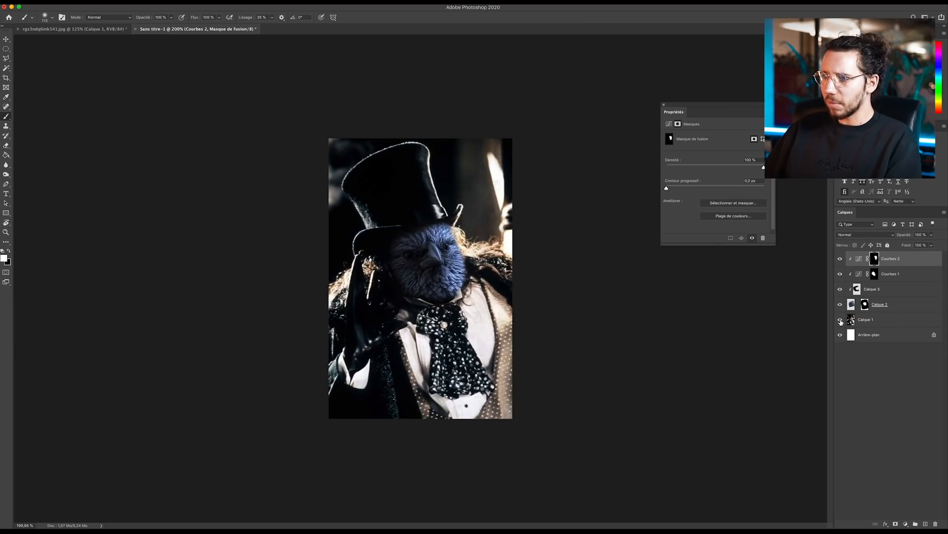
Add a third Curves adjustment with the white point pulled strongly inward and invert its mask to black
{"action": "left_click", "coordinate": [405, 265]}
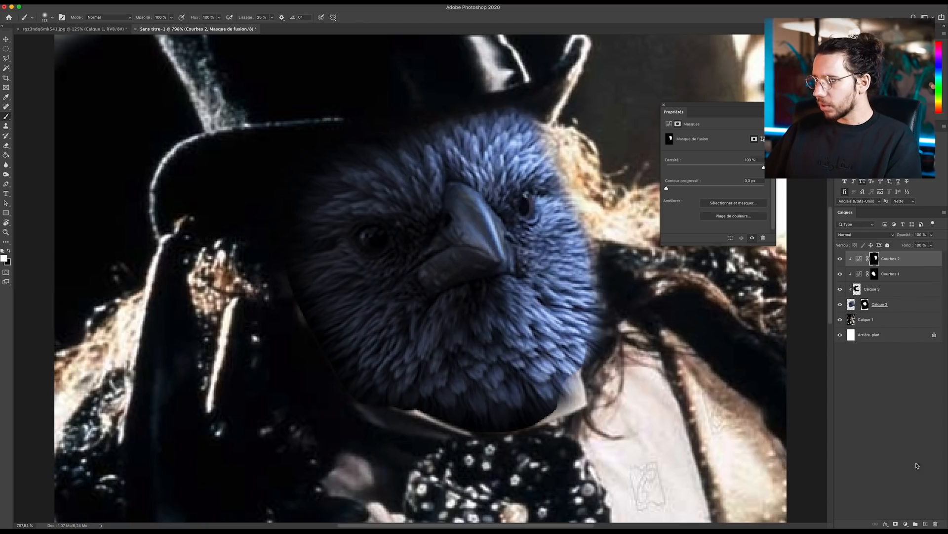
{"action": "left_click", "coordinate": [907, 525]}
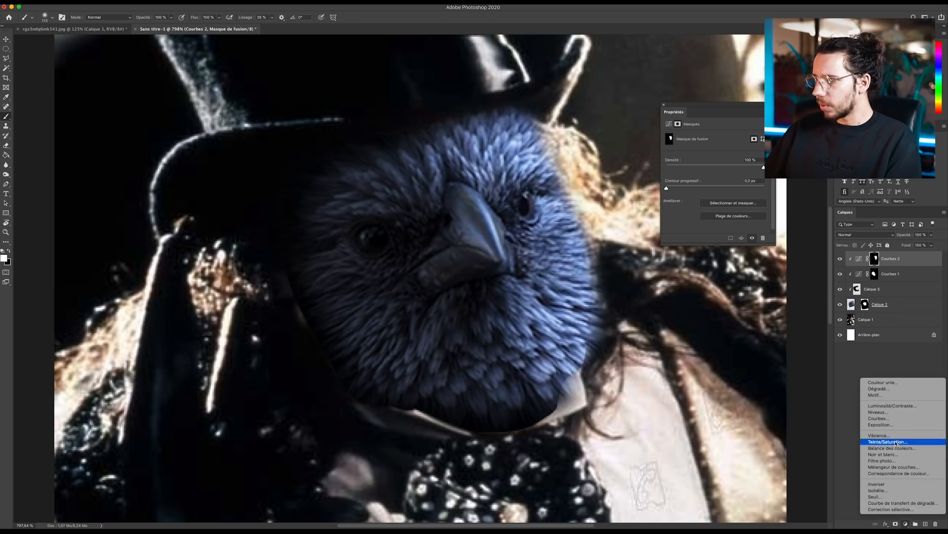
{"action": "left_click", "coordinate": [884, 424]}
{"action": "left_click_drag", "start_coordinate": [735, 169], "coordinate": [733, 150]}
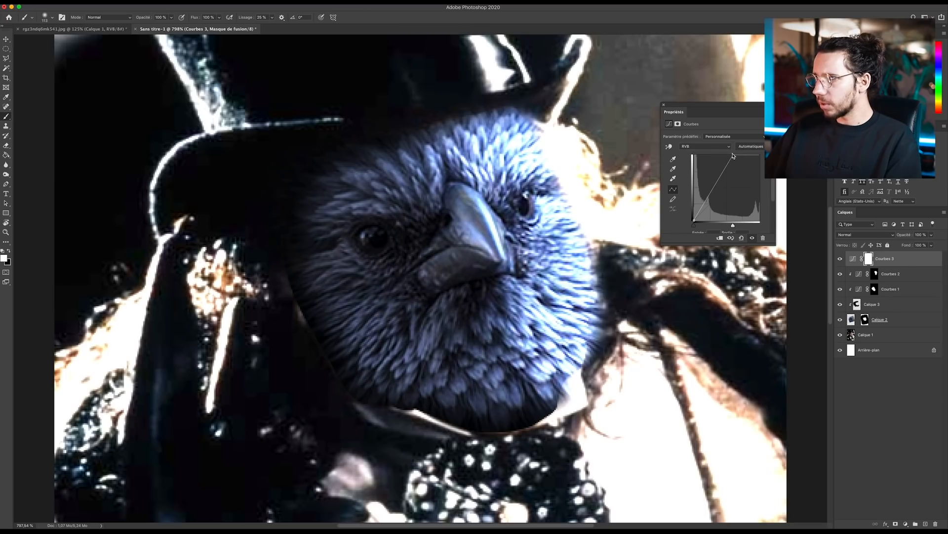
{"action": "left_click", "coordinate": [678, 123]}
{"action": "key", "text": "super+i"}
Paint fine white strokes on the third Curves mask to highlight the feathers on the lit cheek and forehead and the beak
{"action": "left_click_drag", "start_coordinate": [523, 261], "coordinate": [377, 275]}
{"action": "mouse_move", "coordinate": [559, 321]}
{"action": "left_mouse_down"}
{"action": "mouse_move", "coordinate": [544, 315]}
{"action": "mouse_move", "coordinate": [584, 294]}
{"action": "left_mouse_up"}
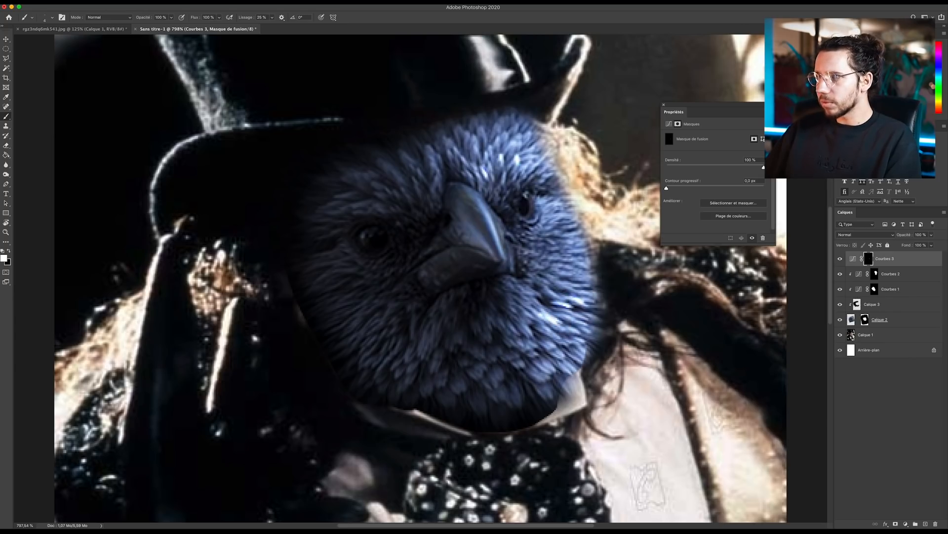
{"action": "left_click_drag", "start_coordinate": [520, 136], "coordinate": [517, 150]}
{"action": "left_click_drag", "start_coordinate": [481, 202], "coordinate": [502, 252]}
{"action": "left_click", "coordinate": [515, 203]}
{"action": "scroll", "coordinate": [420, 294], "scroll_direction": "down", "scroll_amount": 5}
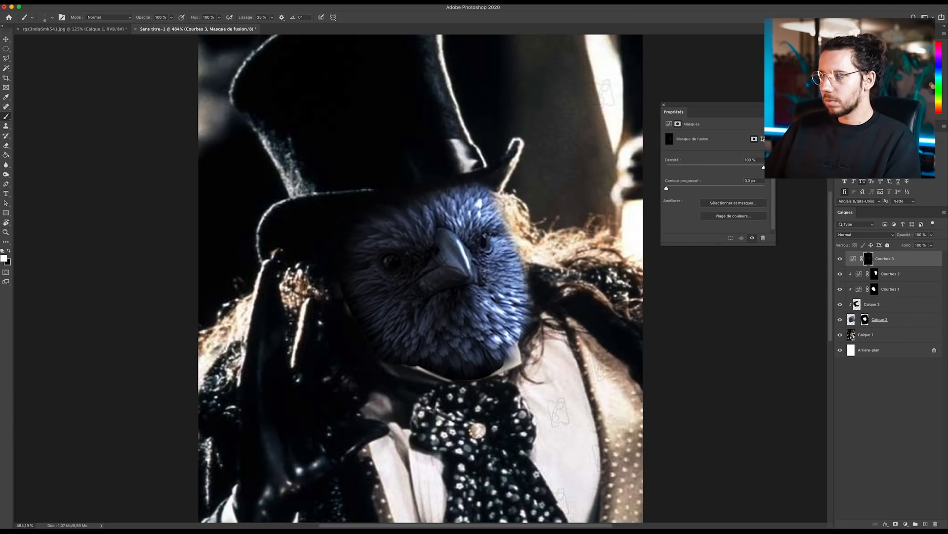
{"action": "left_click_drag", "start_coordinate": [479, 295], "coordinate": [507, 247]}
{"action": "left_click_drag", "start_coordinate": [459, 219], "coordinate": [495, 256]}
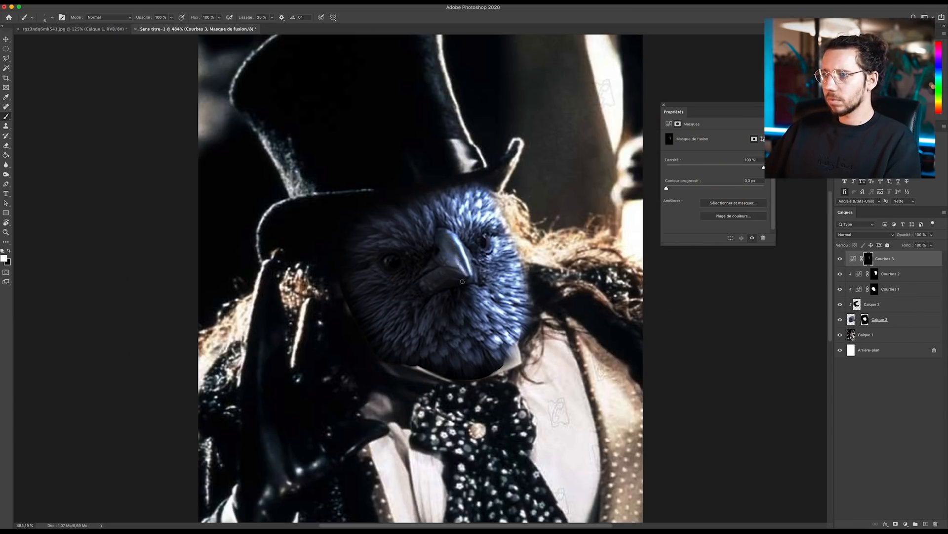
Compare the bird's face with and without the highlight Curves adjustment, viewing the whole image
{"action": "scroll", "coordinate": [462, 281], "scroll_direction": "down", "scroll_amount": 3}
{"action": "left_click", "coordinate": [839, 259]}
{"action": "left_click", "coordinate": [839, 259]}
{"action": "left_click_drag", "start_coordinate": [543, 245], "coordinate": [517, 273]}
{"action": "key", "text": "super+0"}
{"action": "left_click", "coordinate": [840, 260]}
{"action": "left_click", "coordinate": [840, 260]}
{"action": "left_click", "coordinate": [840, 260]}
{"action": "left_click", "coordinate": [840, 261]}
{"action": "left_click", "coordinate": [840, 261]}
{"action": "left_click", "coordinate": [840, 261]}
{"action": "left_click_drag", "start_coordinate": [460, 213], "coordinate": [453, 214]}
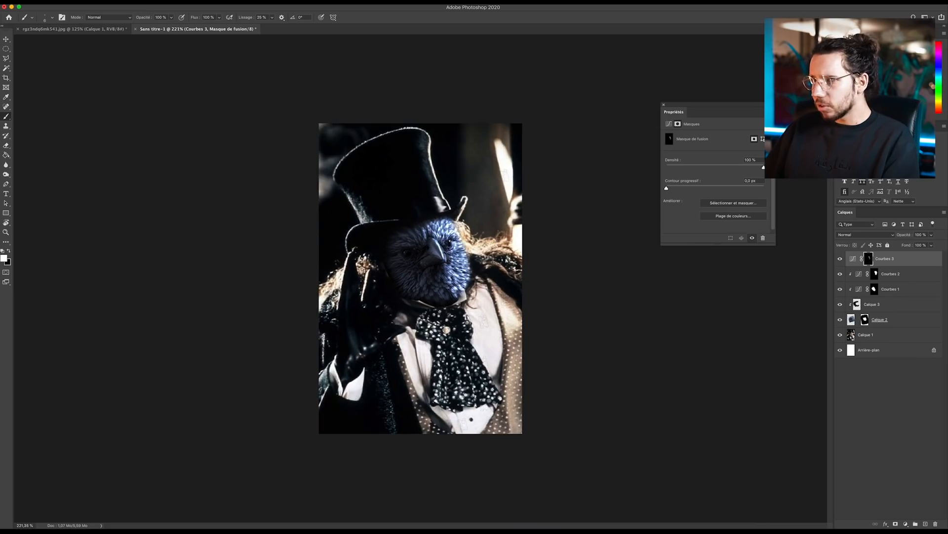
Add Curves and Hue/Saturation adjustments clipped directly above the bird layer, then switch to the original bird photo document
{"action": "left_click", "coordinate": [854, 322]}
{"action": "left_click", "coordinate": [906, 524]}
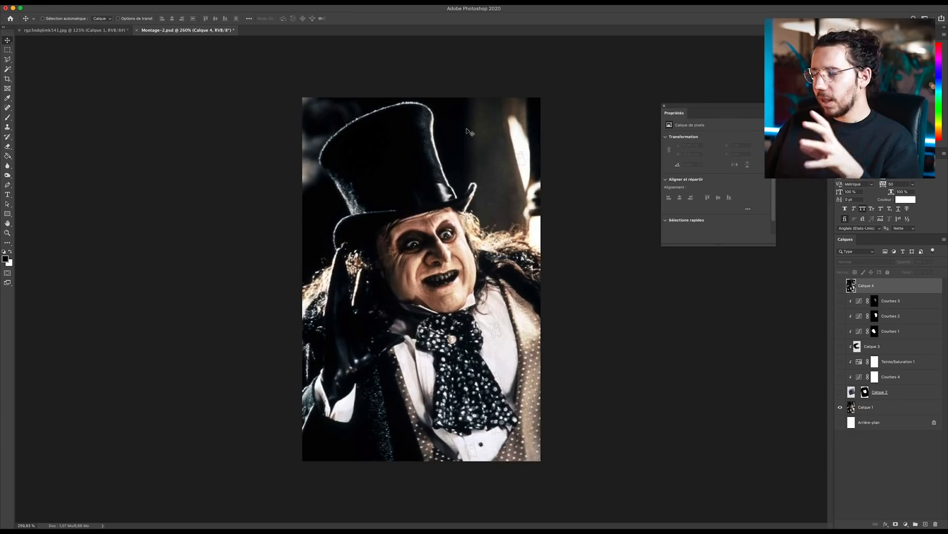
{"action": "left_click", "coordinate": [74, 30]}
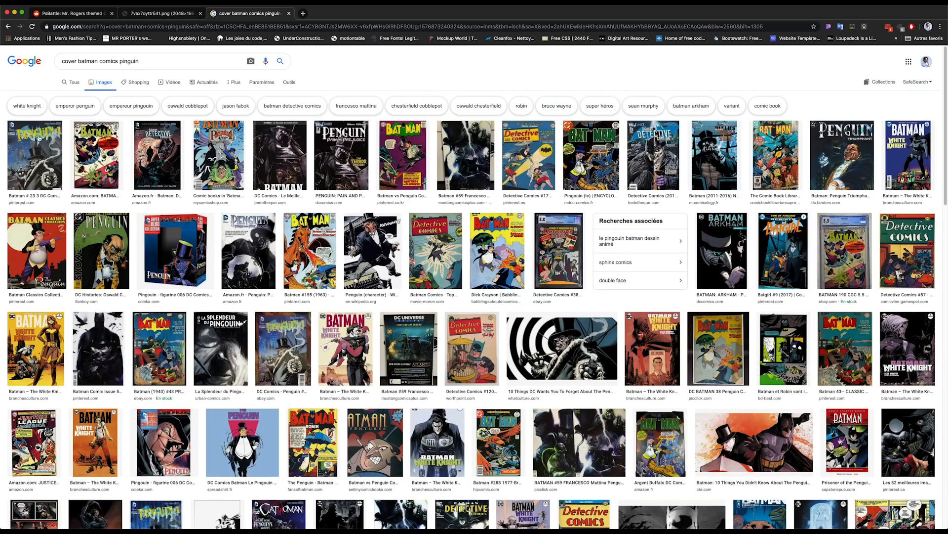
Copy the full-size Batman "La splendeur du Pingouin" cover from the image results, and view the Photoshop montage in full screen
{"action": "left_click", "coordinate": [25, 143]}
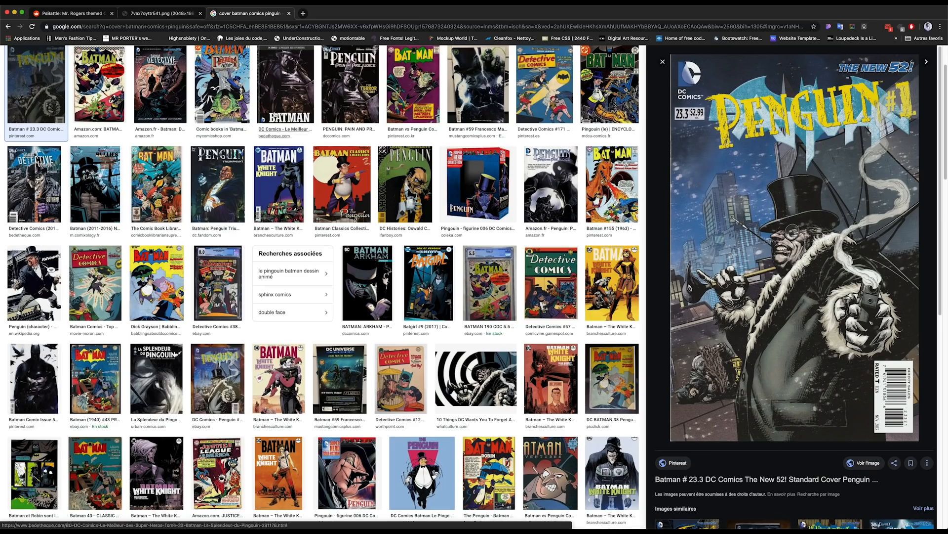
{"action": "left_click", "coordinate": [350, 84]}
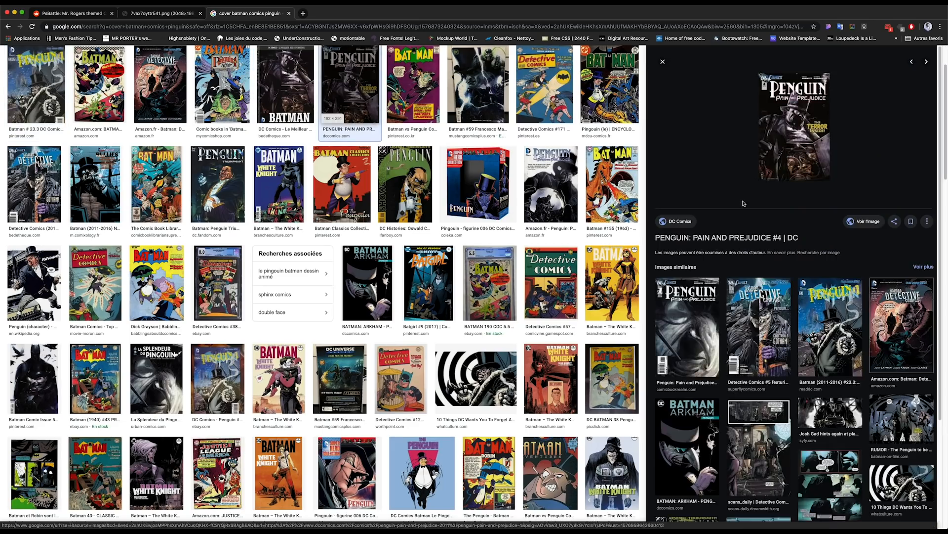
{"action": "left_click", "coordinate": [865, 222]}
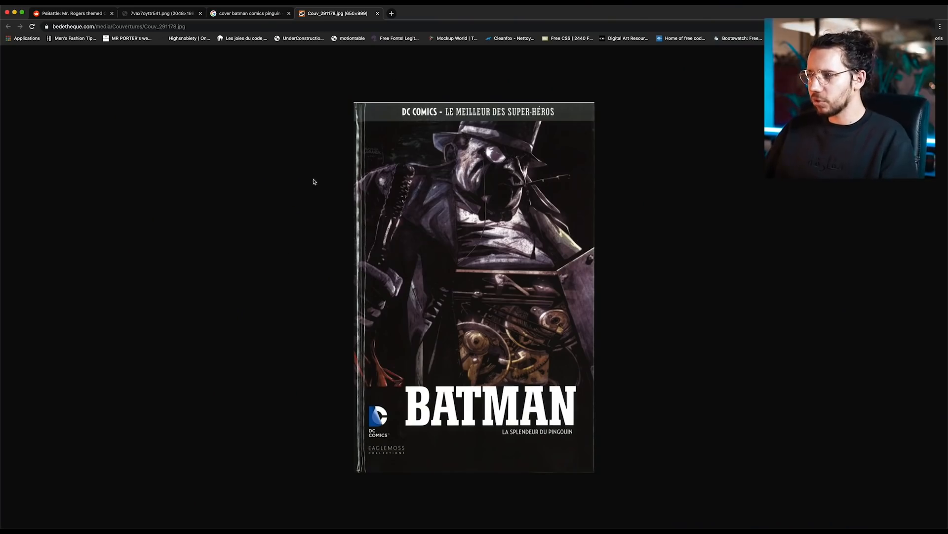
{"action": "right_click", "coordinate": [364, 330]}
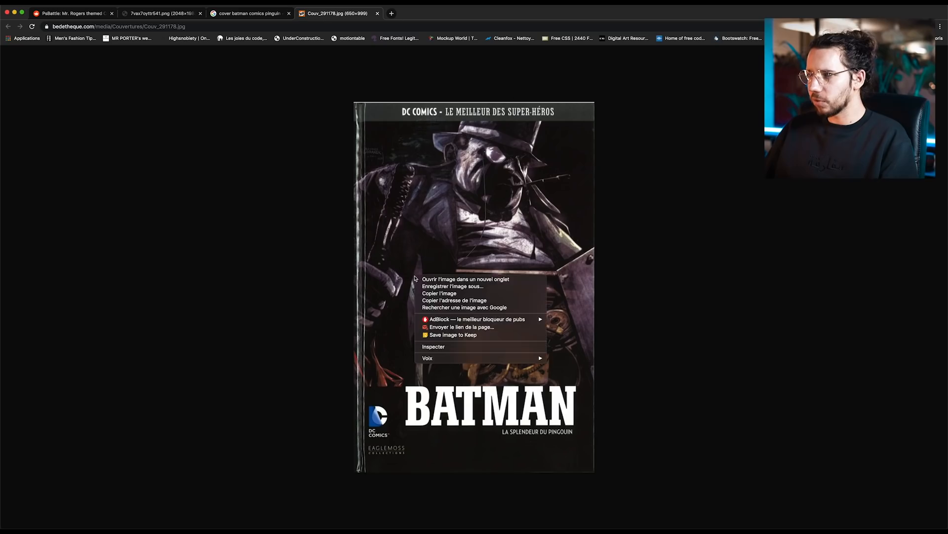
{"action": "key", "text": "super+Tab"}
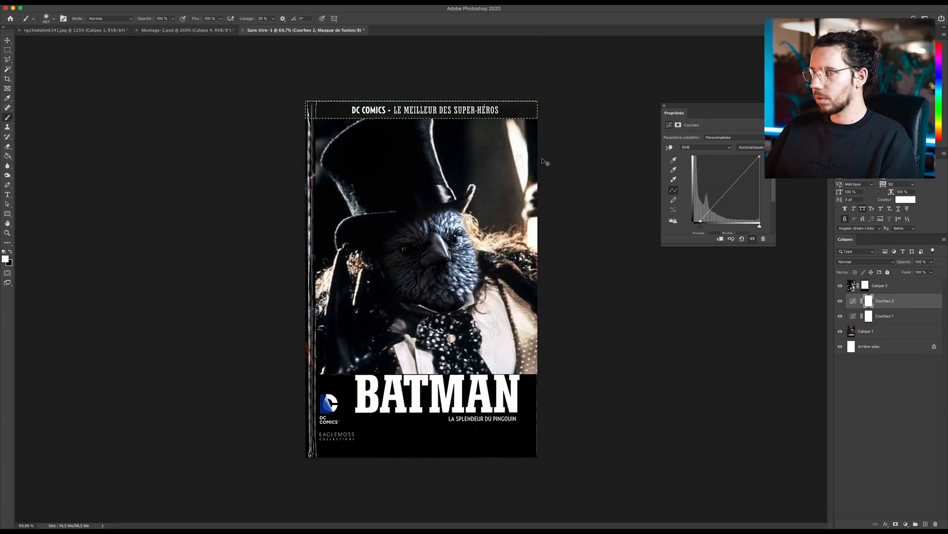
{"action": "key", "text": "f"}
{"action": "key", "text": "f"}
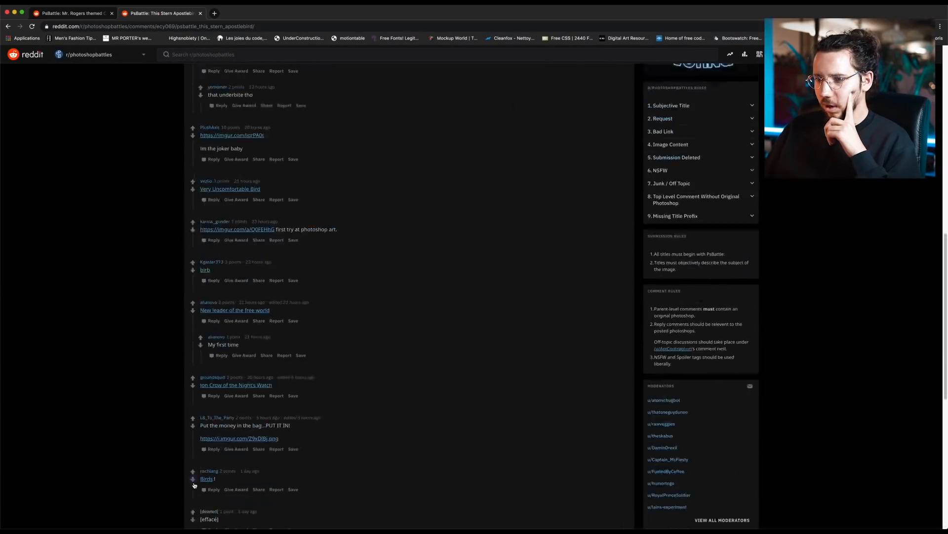
Examine the competing entries "Angry" and "turn that frown upsidedown" in the Stern Apostlebird thread, and close their image pages
{"action": "scroll", "coordinate": [194, 485], "scroll_direction": "up", "scroll_amount": 10}
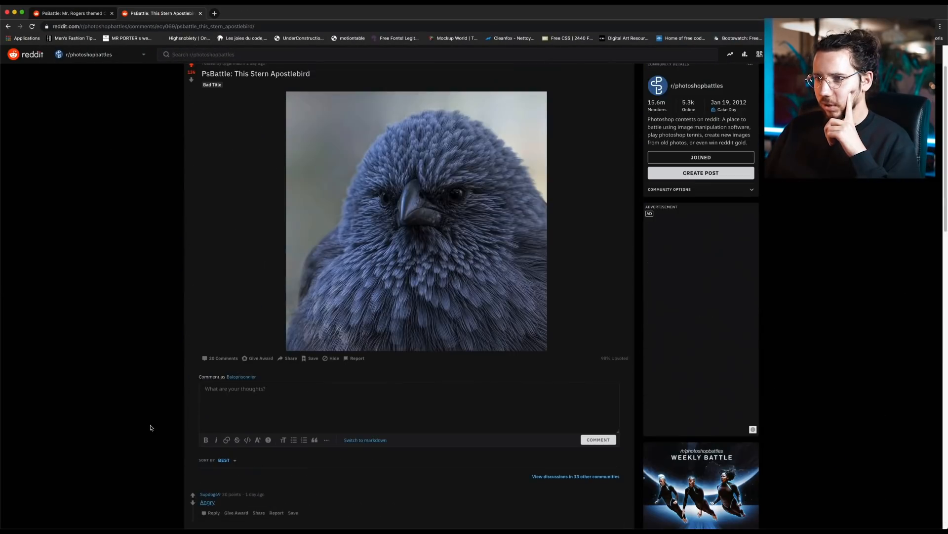
{"action": "scroll", "coordinate": [178, 370], "scroll_direction": "down", "scroll_amount": 3}
{"action": "left_click", "coordinate": [208, 346]}
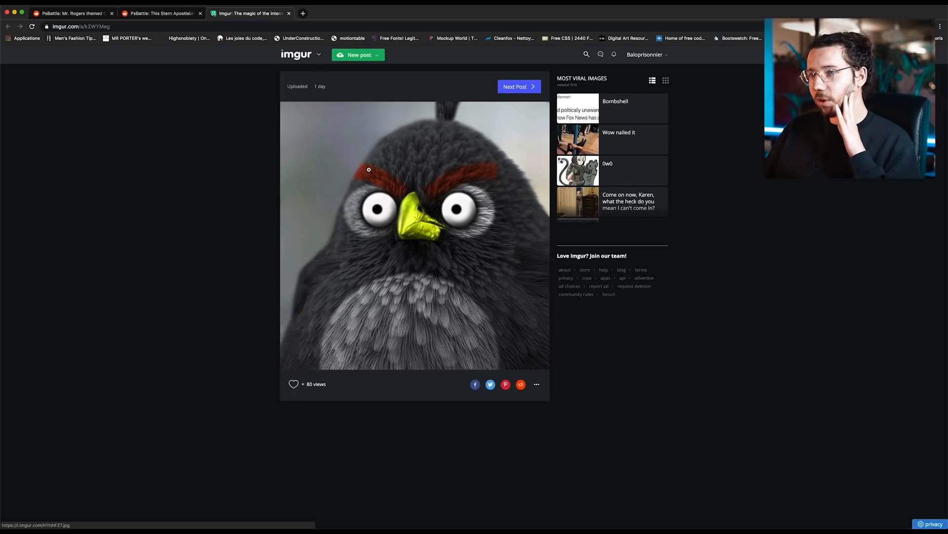
{"action": "left_click", "coordinate": [176, 15]}
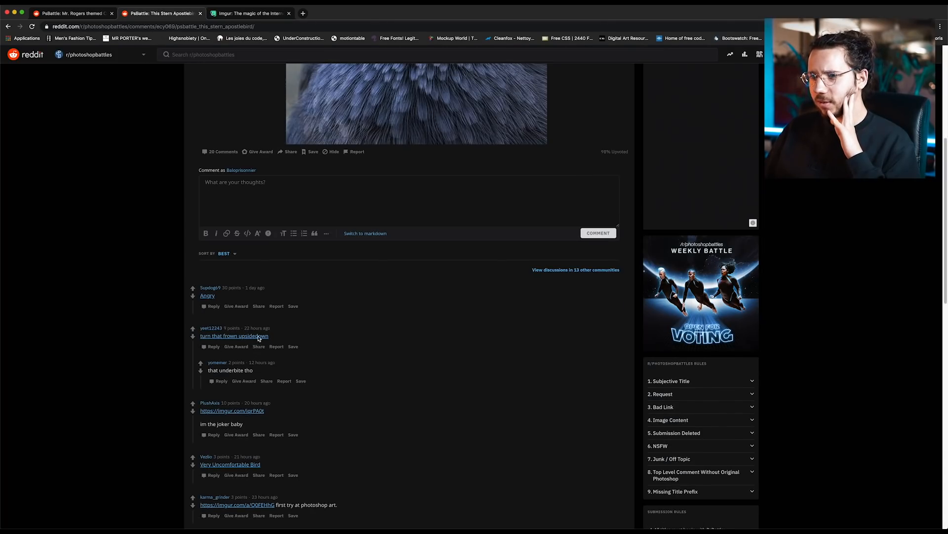
{"action": "left_click", "coordinate": [259, 336]}
{"action": "scroll", "coordinate": [436, 324], "scroll_direction": "down", "scroll_amount": 2}
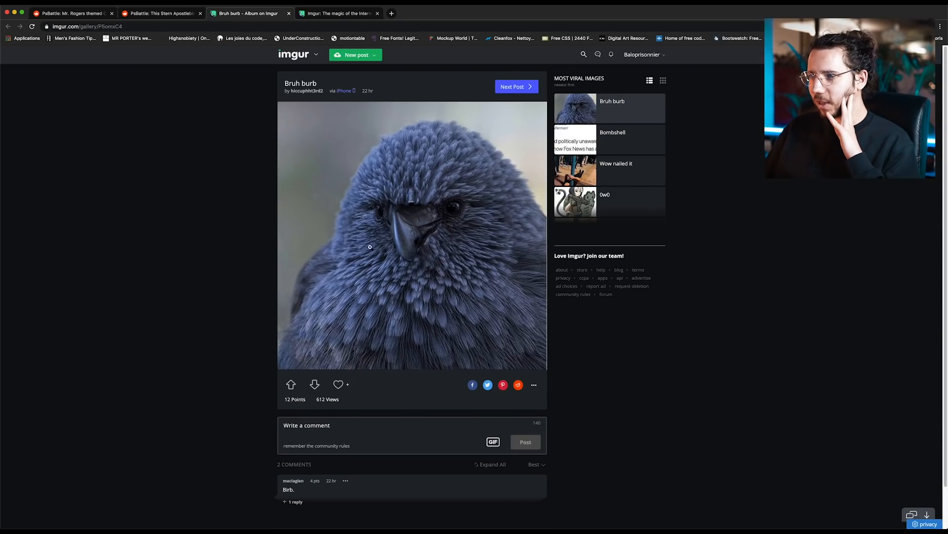
{"action": "key", "text": "super+w"}
{"action": "key", "text": "super+w"}
Return to the subreddit and study the Operation: Holiday Wild 2 post's rules, source Christmas tree photo and sample entry
{"action": "left_click", "coordinate": [234, 209]}
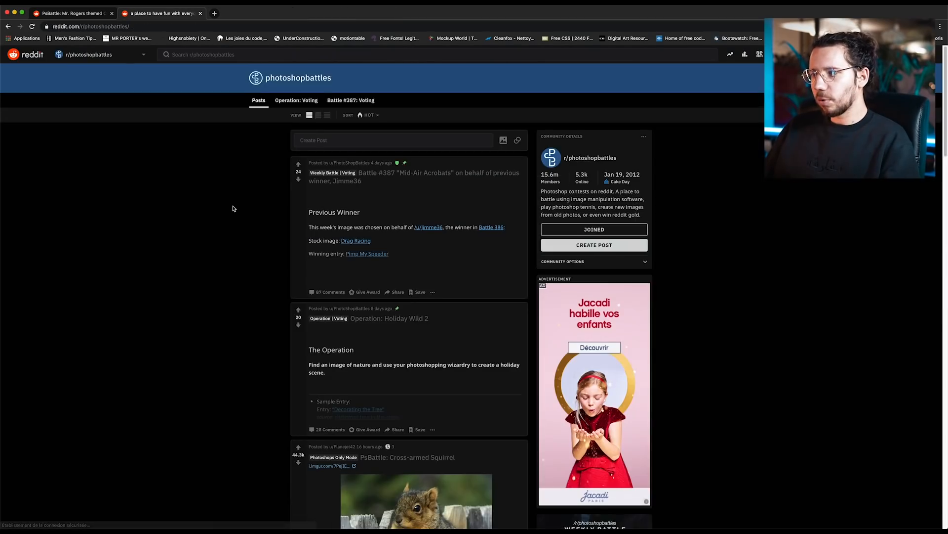
{"action": "scroll", "coordinate": [234, 208], "scroll_direction": "down", "scroll_amount": 9}
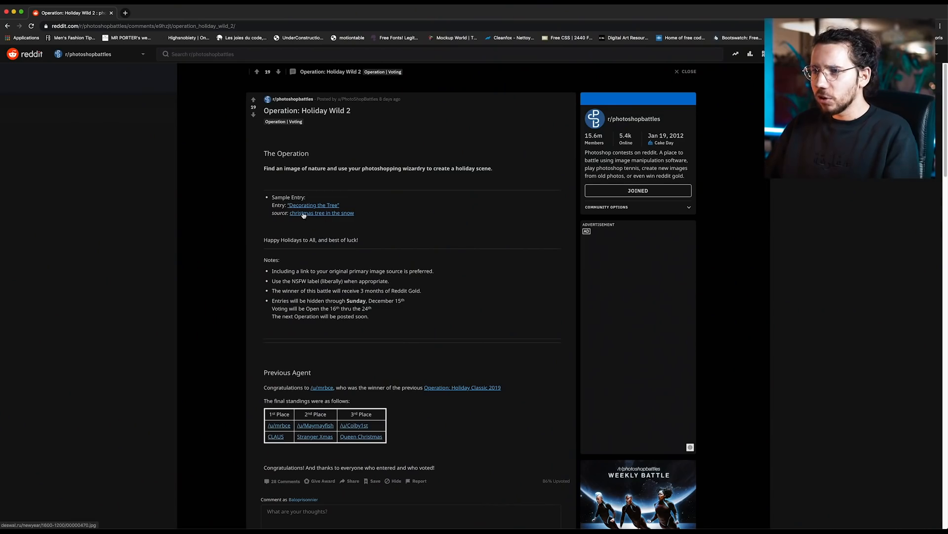
{"action": "left_click", "coordinate": [303, 213]}
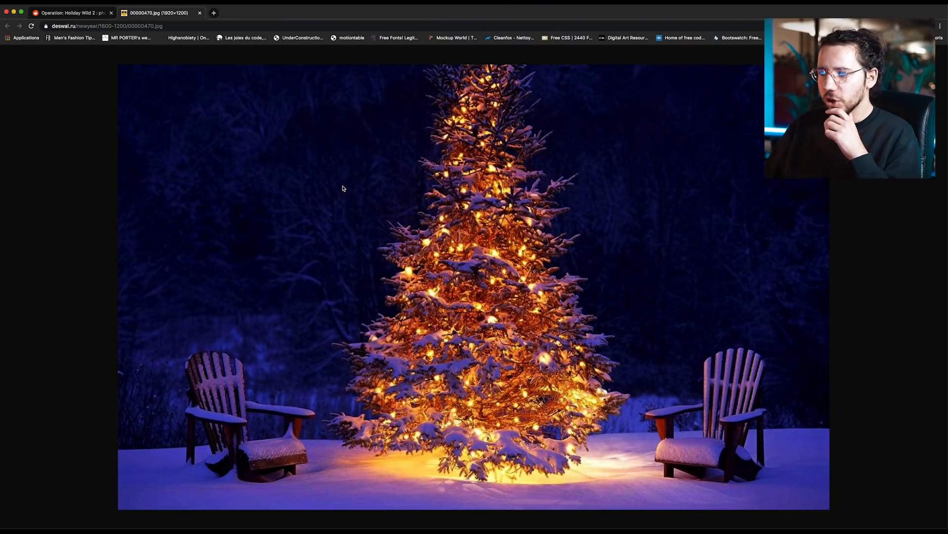
{"action": "left_click", "coordinate": [259, 14]}
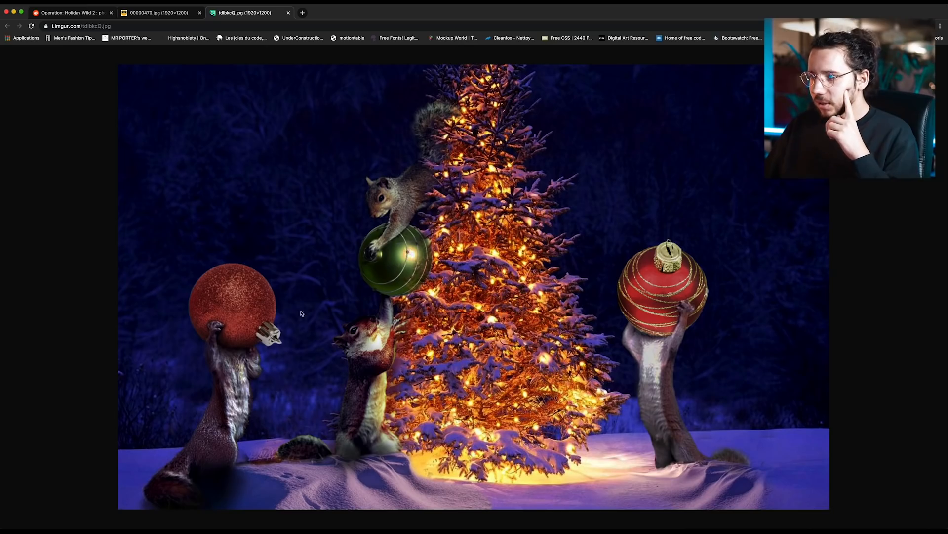
{"action": "left_click", "coordinate": [88, 13]}
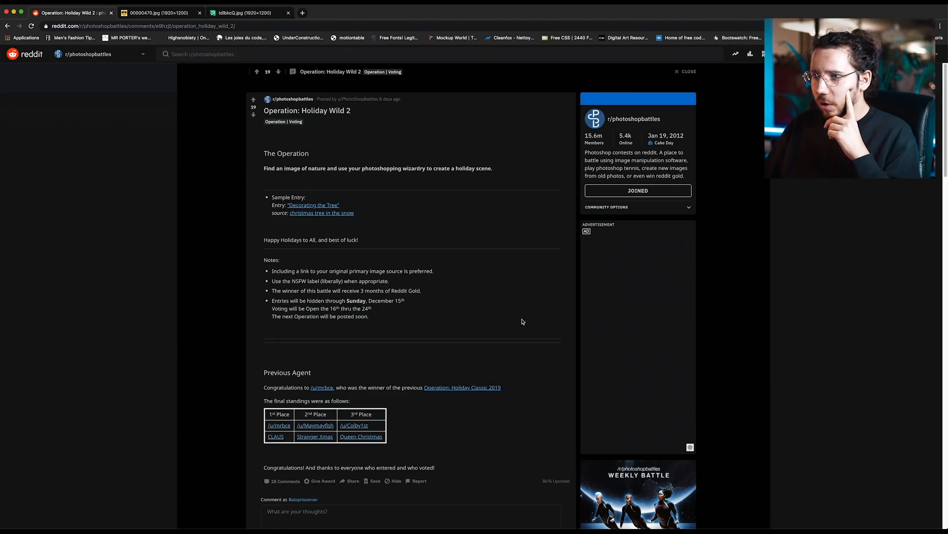
{"action": "scroll", "coordinate": [277, 286], "scroll_direction": "down", "scroll_amount": 1}
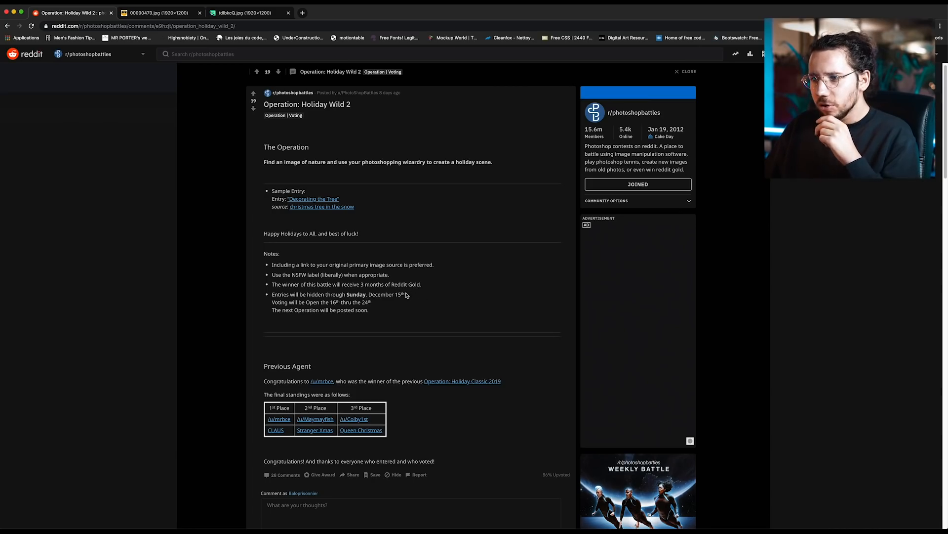
{"action": "scroll", "coordinate": [282, 300], "scroll_direction": "up", "scroll_amount": 1}
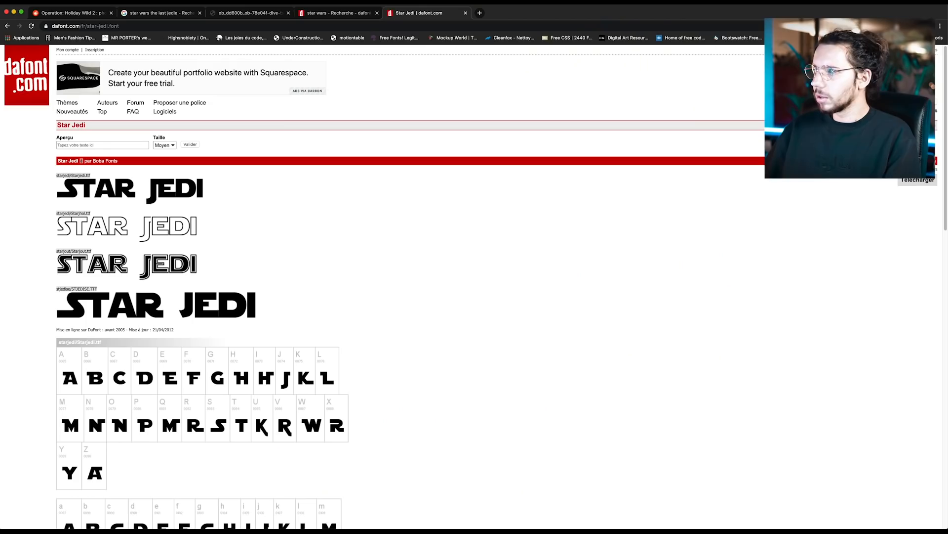
Download the Star Jedi font from its dafont page
{"action": "left_click", "coordinate": [910, 181]}
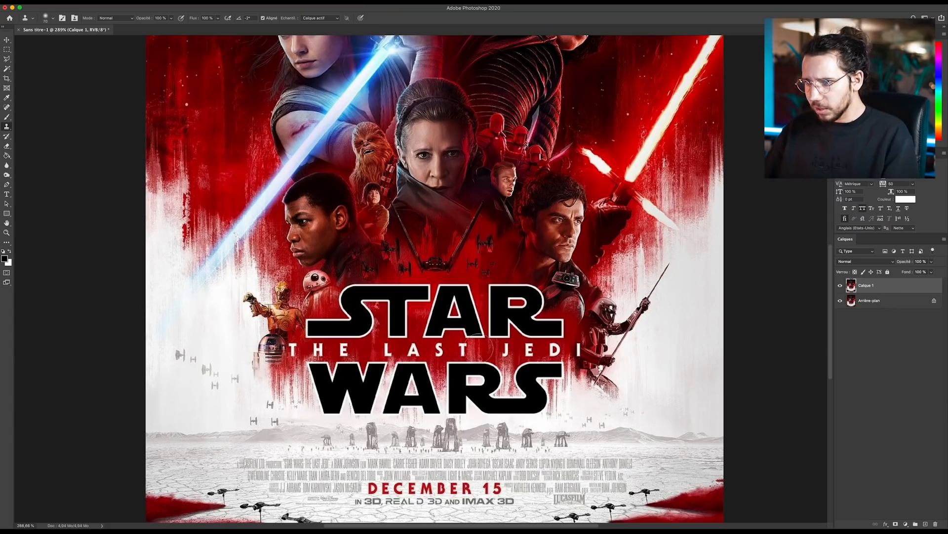
Paint over the STAR WARS THE LAST JEDI title on Calque 1 with colours sampled from the surrounding poster
{"action": "key", "text": "b"}
{"action": "left_click", "coordinate": [615, 403], "text": "alt"}
{"action": "mouse_move", "coordinate": [543, 407]}
{"action": "left_mouse_down"}
{"action": "mouse_move", "coordinate": [326, 408]}
{"action": "mouse_move", "coordinate": [561, 398]}
{"action": "left_mouse_up"}
{"action": "left_click", "coordinate": [296, 368], "text": "alt"}
{"action": "mouse_move", "coordinate": [296, 368]}
{"action": "left_mouse_down"}
{"action": "mouse_move", "coordinate": [533, 378]}
{"action": "mouse_move", "coordinate": [358, 321]}
{"action": "mouse_move", "coordinate": [524, 299]}
{"action": "mouse_move", "coordinate": [355, 287]}
{"action": "left_mouse_up"}
{"action": "scroll", "coordinate": [374, 356], "scroll_direction": "down", "scroll_amount": 4}
{"action": "right_click", "coordinate": [391, 331]}
{"action": "scroll", "coordinate": [432, 414], "scroll_direction": "down", "scroll_amount": 5}
{"action": "key", "text": "Escape"}
Clone Stamp the background over the title remnants along the lower edge of the painted red patch
{"action": "key", "text": "s"}
{"action": "left_click_drag", "start_coordinate": [447, 390], "coordinate": [386, 383]}
{"action": "scroll", "coordinate": [406, 388], "scroll_direction": "up", "scroll_amount": 5}
{"action": "mouse_move", "coordinate": [492, 383]}
{"action": "left_mouse_down"}
{"action": "mouse_move", "coordinate": [302, 380]}
{"action": "mouse_move", "coordinate": [447, 382]}
{"action": "left_mouse_up"}
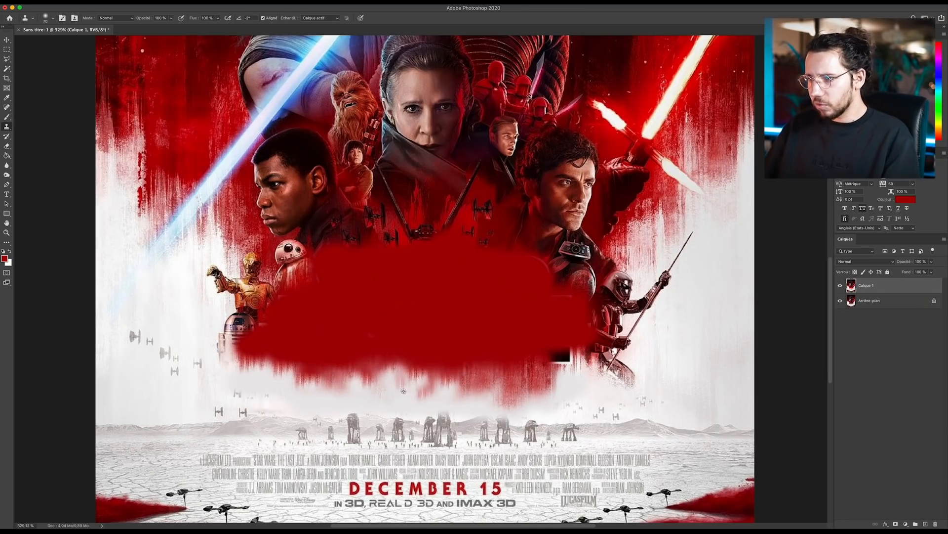
{"action": "left_click_drag", "start_coordinate": [536, 380], "coordinate": [558, 379]}
Add the text "Merry christmas" over the painted red patch and compare the result with the original poster
{"action": "scroll", "coordinate": [526, 323], "scroll_direction": "down", "scroll_amount": 5}
{"action": "key", "text": "t"}
{"action": "left_click", "coordinate": [456, 308]}
{"action": "type", "text": "Merry christmas"}
{"action": "key", "text": "super+Return"}
{"action": "key", "text": "v"}
{"action": "left_click", "coordinate": [840, 317], "text": "alt"}
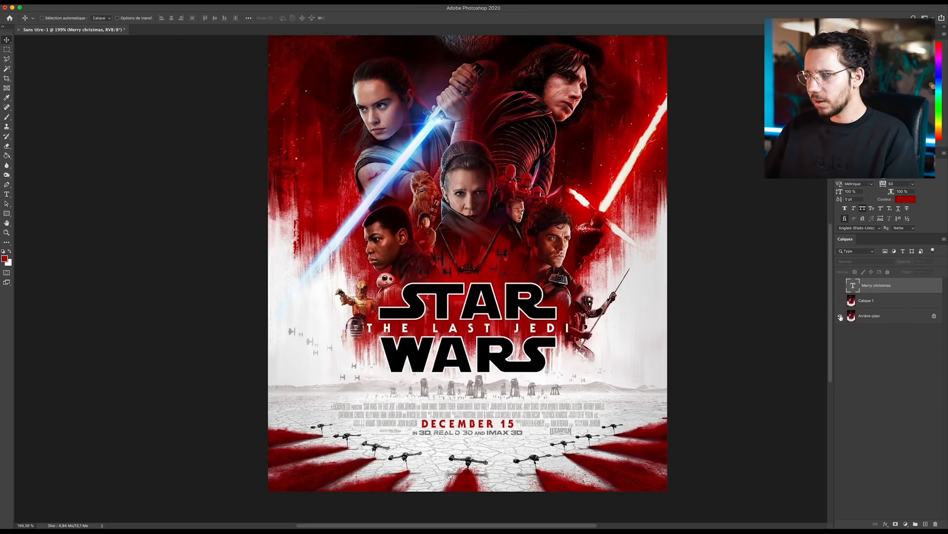
{"action": "left_click", "coordinate": [840, 317], "text": "alt"}
Set the Merry christmas title to black in the Star Jedi font and scale it to fit the red patch
{"action": "key", "text": "t"}
{"action": "left_click", "coordinate": [301, 19]}
{"action": "left_click", "coordinate": [51, 187]}
{"action": "key", "text": "Return"}
{"action": "left_click", "coordinate": [74, 18]}
{"action": "type", "text": "star"}
{"action": "left_click", "coordinate": [106, 41]}
{"action": "key", "text": "super+t"}
{"action": "left_click_drag", "start_coordinate": [542, 347], "coordinate": [587, 368]}
{"action": "key", "text": "Return"}
Retype the title's letter cases as "MErRy christmaS" for the font's alternate glyphs, commit it and compare with the original poster
{"action": "type", "text": "m"}
{"action": "left_click", "coordinate": [871, 316]}
{"action": "left_click", "coordinate": [877, 286]}
{"action": "left_click", "coordinate": [863, 208]}
{"action": "left_click", "coordinate": [436, 313]}
{"action": "key", "text": "BackSpace"}
{"action": "key", "text": "BackSpace"}
{"action": "type", "text": "ME"}
{"action": "key", "text": "BackSpace"}
{"action": "key", "text": "BackSpace"}
{"action": "type", "text": "Ry"}
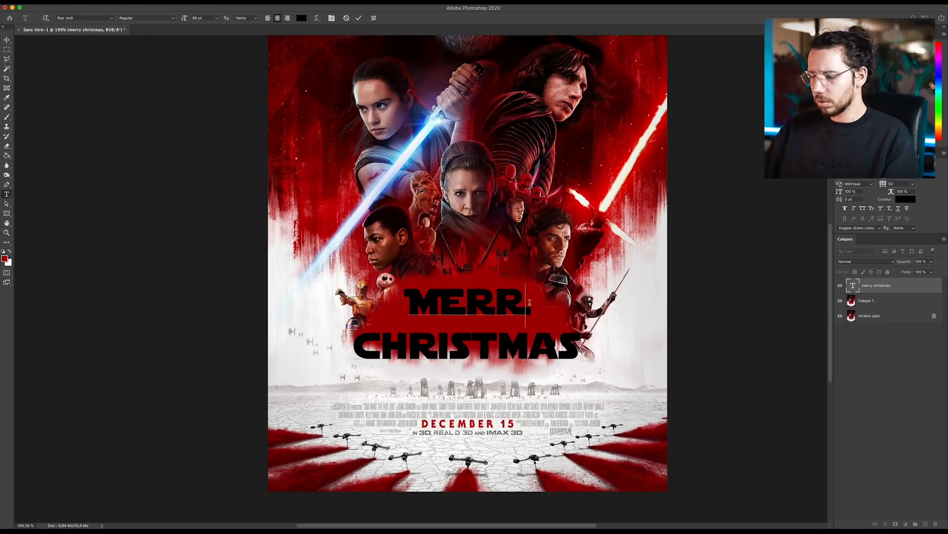
{"action": "key", "text": "BackSpace"}
{"action": "type", "text": "S"}
{"action": "key", "text": "super+Return"}
{"action": "key", "text": "v"}
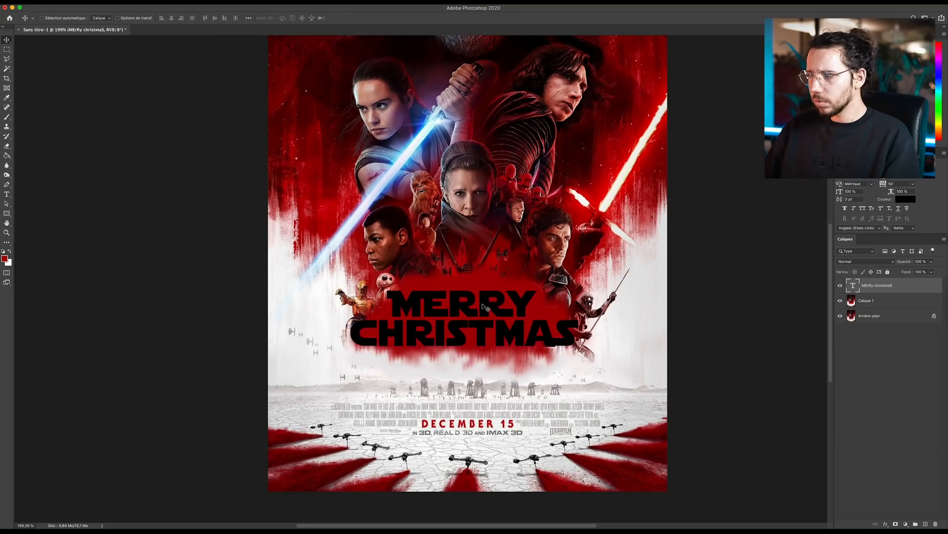
{"action": "left_click", "coordinate": [841, 330], "text": "alt"}
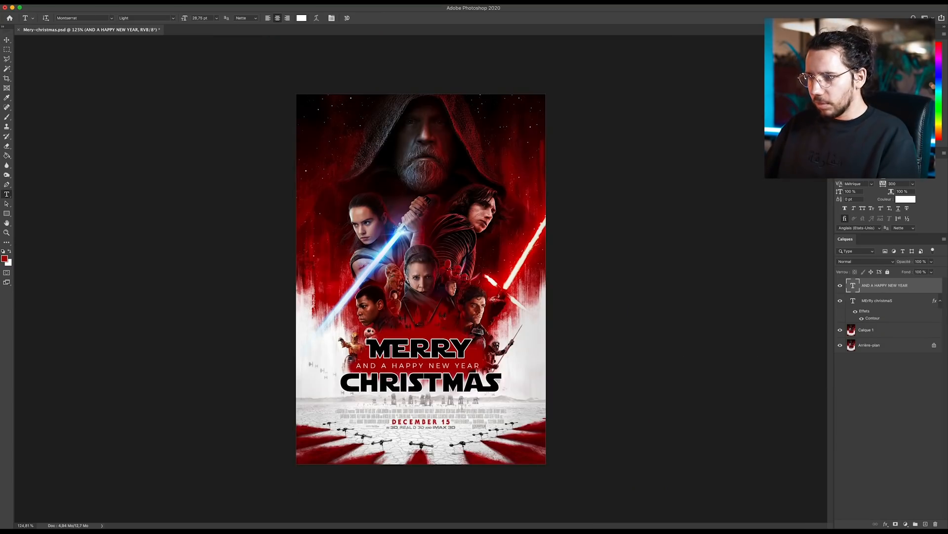
Set the AND A HAPPY NEW YEAR line to ITC Serif Gothic Std Black, and colour its copy with DECEMBER 15's red
{"action": "scroll", "coordinate": [423, 346], "scroll_direction": "up", "scroll_amount": 5}
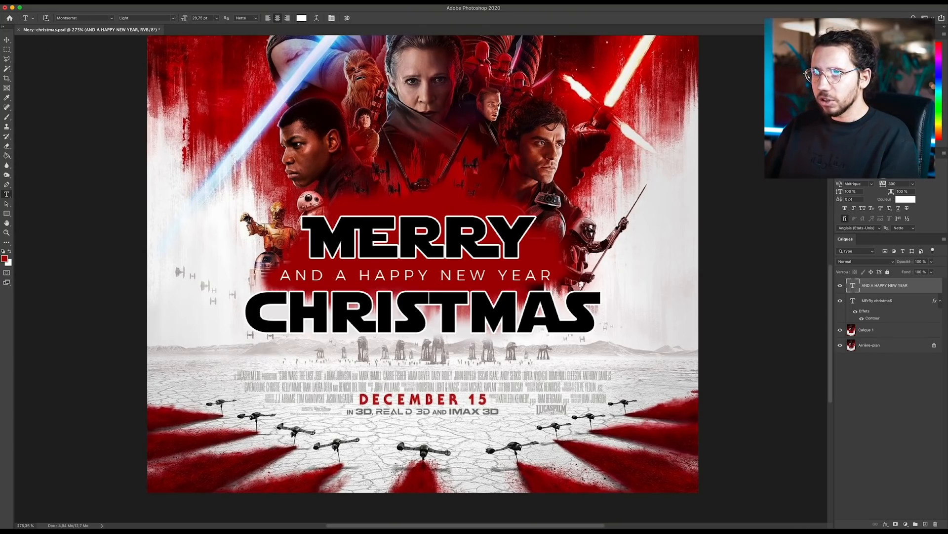
{"action": "type", "text": "ser"}
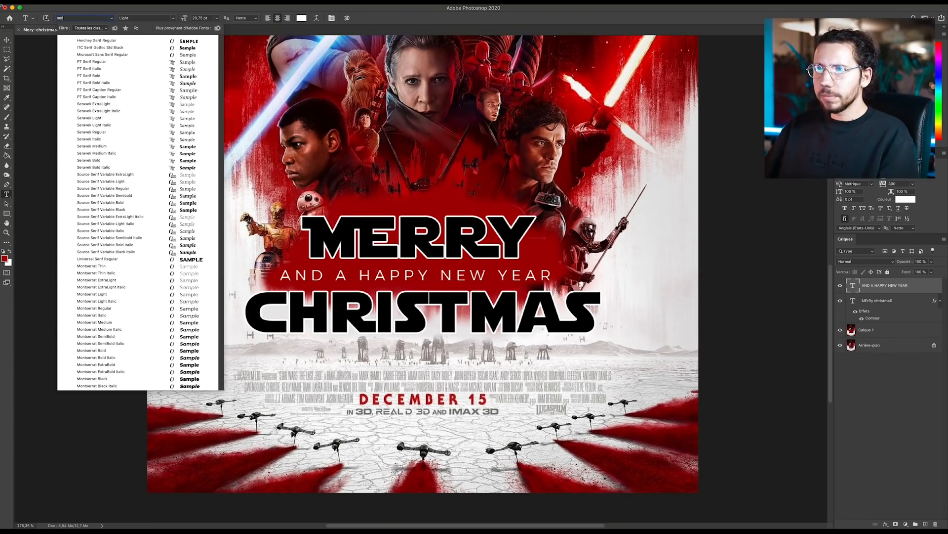
{"action": "left_click", "coordinate": [113, 47]}
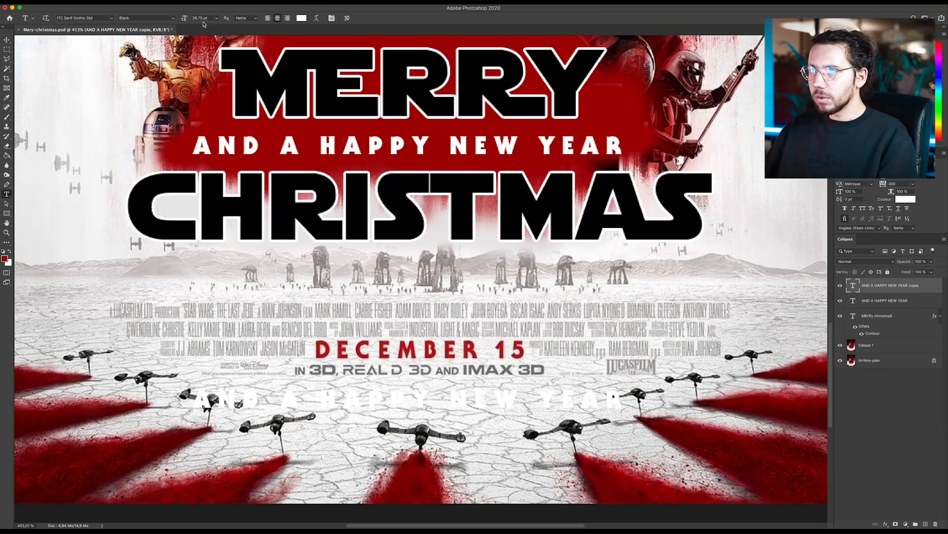
{"action": "left_click", "coordinate": [299, 18]}
{"action": "left_click", "coordinate": [328, 351]}
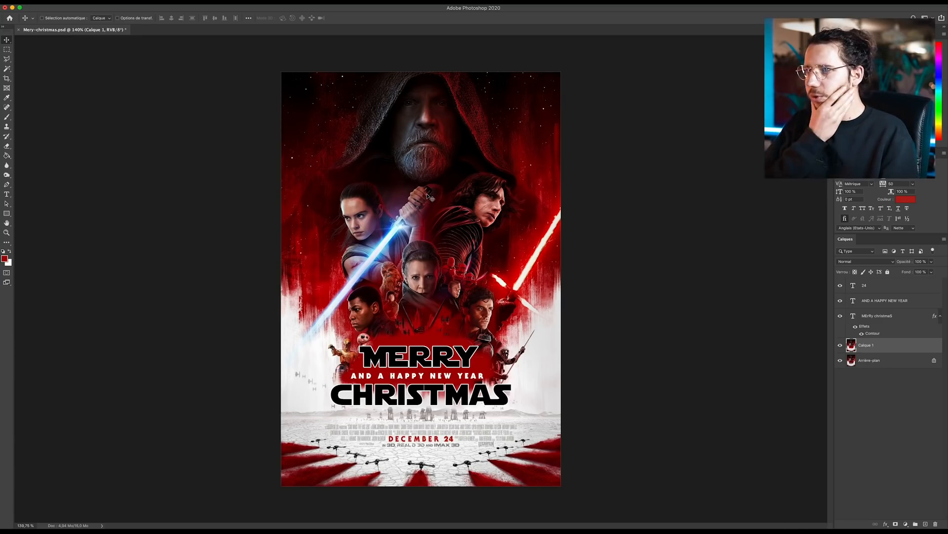
Hide the three text layers and clone the poster's grungy red texture over the flat patch on Calque 1 with an enlarged brush
{"action": "left_click_drag", "start_coordinate": [841, 316], "coordinate": [841, 285]}
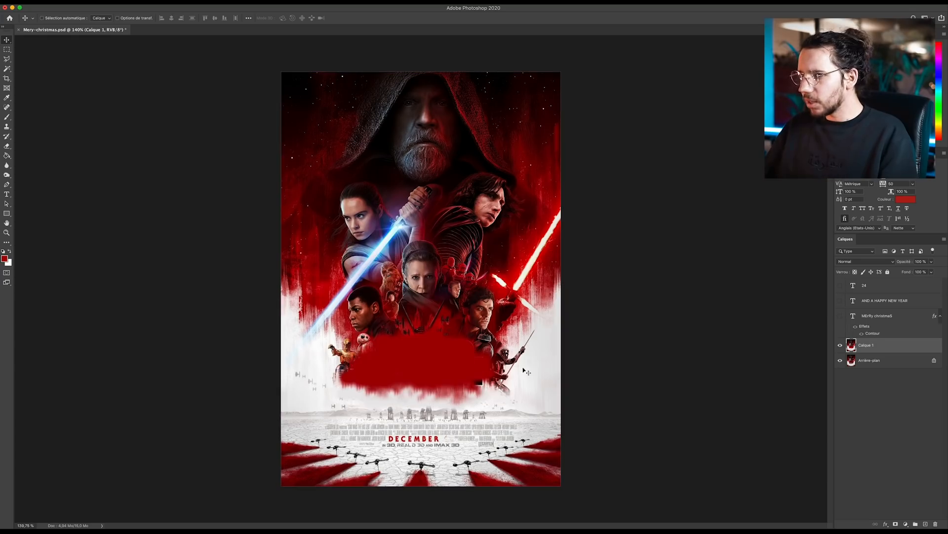
{"action": "key", "text": "s"}
{"action": "left_click", "coordinate": [317, 131], "text": "alt"}
{"action": "key", "text": "bracketright"}
{"action": "key", "text": "bracketright"}
{"action": "key", "text": "bracketright"}
{"action": "key", "text": "bracketright"}
{"action": "key", "text": "bracketright"}
{"action": "key", "text": "bracketright"}
{"action": "key", "text": "bracketright"}
{"action": "key", "text": "bracketright"}
{"action": "key", "text": "bracketright"}
{"action": "key", "text": "bracketright"}
{"action": "key", "text": "bracketright"}
{"action": "key", "text": "bracketright"}
{"action": "mouse_move", "coordinate": [416, 372]}
{"action": "left_mouse_down"}
{"action": "mouse_move", "coordinate": [388, 354]}
{"action": "mouse_move", "coordinate": [479, 340]}
{"action": "mouse_move", "coordinate": [411, 343]}
{"action": "left_mouse_up"}
{"action": "left_click_drag", "start_coordinate": [435, 392], "coordinate": [369, 396]}
{"action": "left_click_drag", "start_coordinate": [494, 397], "coordinate": [483, 390]}
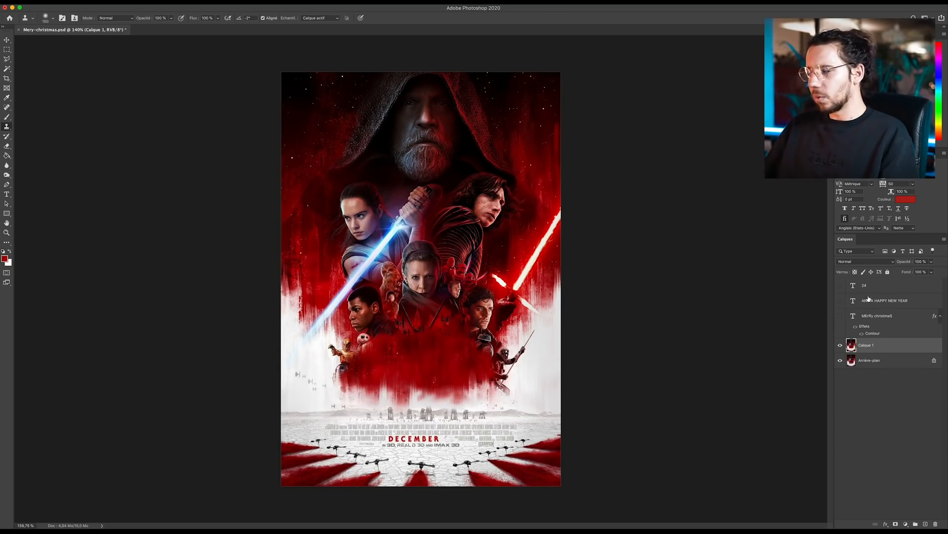
{"action": "key", "text": "v"}
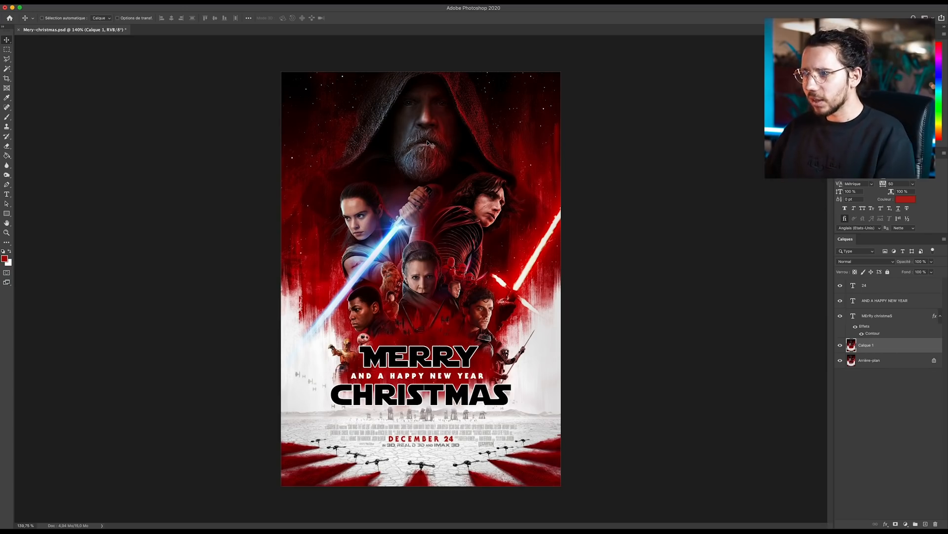
Copy the tattooed Santa portrait from the "bad santa portrait" image results, paste it into the poster and reposition it
{"action": "key", "text": "super+Tab"}
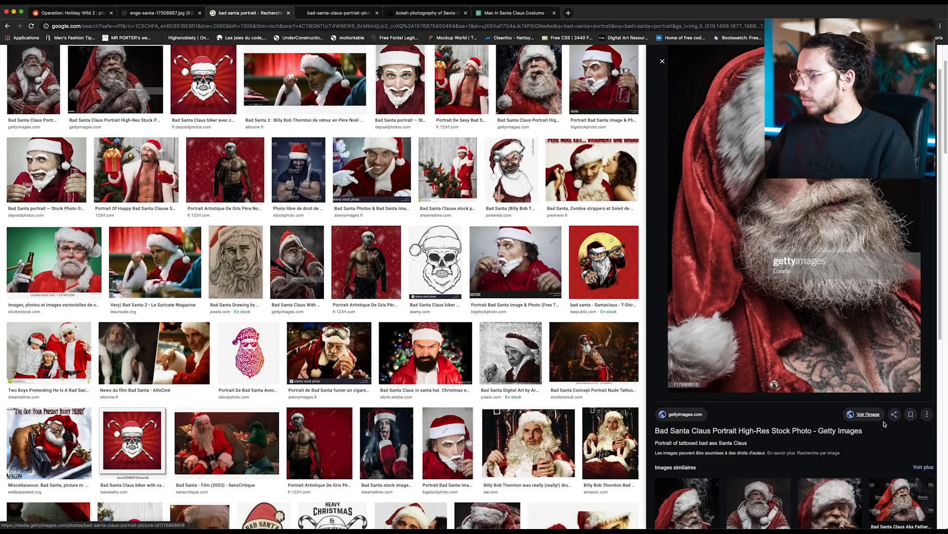
{"action": "left_click", "coordinate": [776, 250]}
{"action": "right_click", "coordinate": [495, 252]}
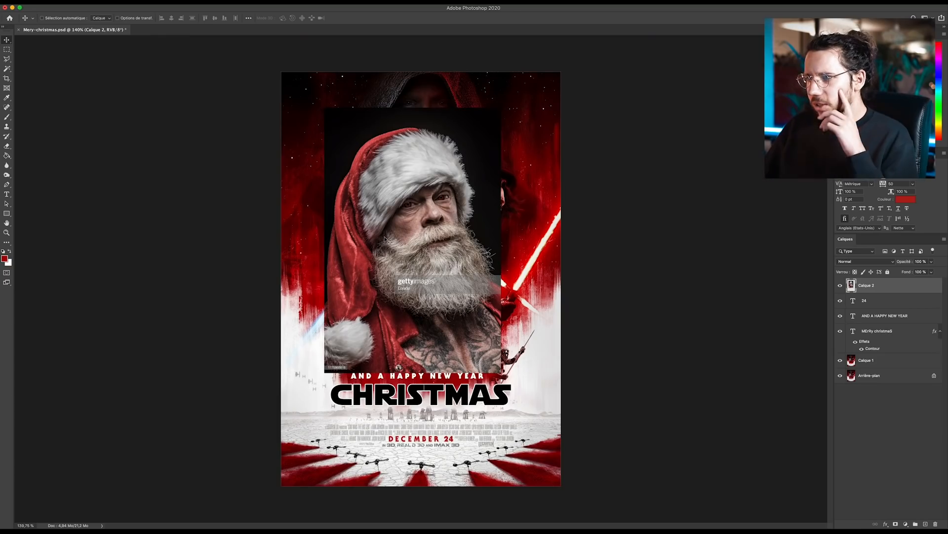
{"action": "mouse_move", "coordinate": [420, 232]}
{"action": "left_mouse_down"}
{"action": "mouse_move", "coordinate": [419, 217]}
{"action": "mouse_move", "coordinate": [415, 258]}
{"action": "mouse_move", "coordinate": [516, 260]}
{"action": "mouse_move", "coordinate": [442, 250]}
{"action": "mouse_move", "coordinate": [390, 262]}
{"action": "mouse_move", "coordinate": [439, 457]}
{"action": "mouse_move", "coordinate": [445, 225]}
{"action": "mouse_move", "coordinate": [482, 259]}
{"action": "left_mouse_up"}
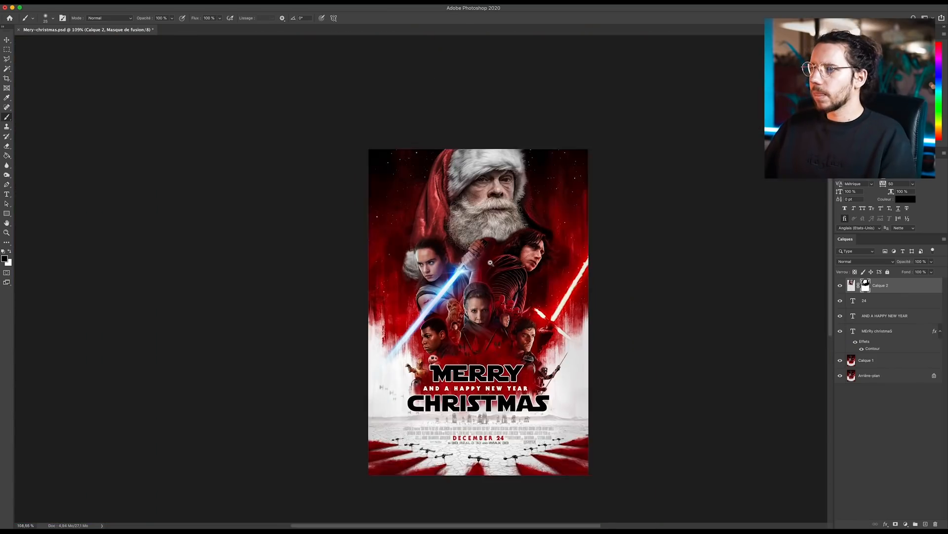
Paint black on the Santa layer's mask below the beard, and compare the poster with and without Santa
{"action": "left_click_drag", "start_coordinate": [490, 262], "coordinate": [510, 264]}
{"action": "left_click_drag", "start_coordinate": [510, 264], "coordinate": [455, 220]}
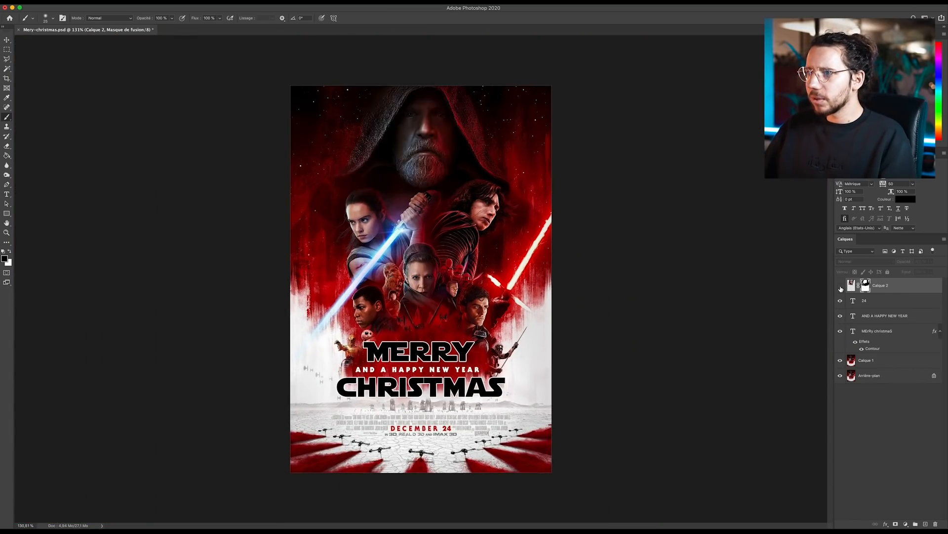
{"action": "left_click", "coordinate": [841, 287]}
{"action": "left_click", "coordinate": [841, 286]}
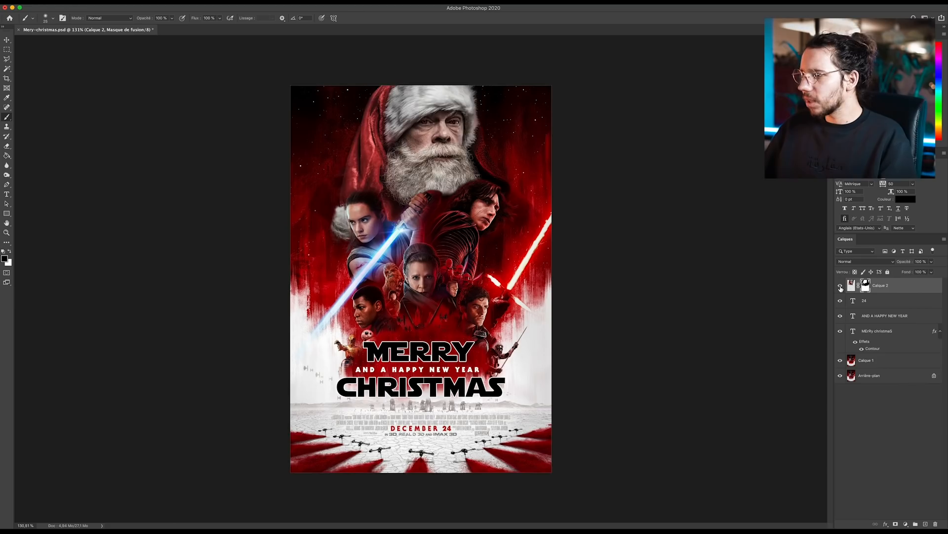
Darken Santa into the poster's background with clipped, masked Curves adjustment layers, and check the whole poster in full-screen view
{"action": "left_click", "coordinate": [915, 520]}
{"action": "scroll", "coordinate": [281, 362], "scroll_direction": "up", "scroll_amount": 2}
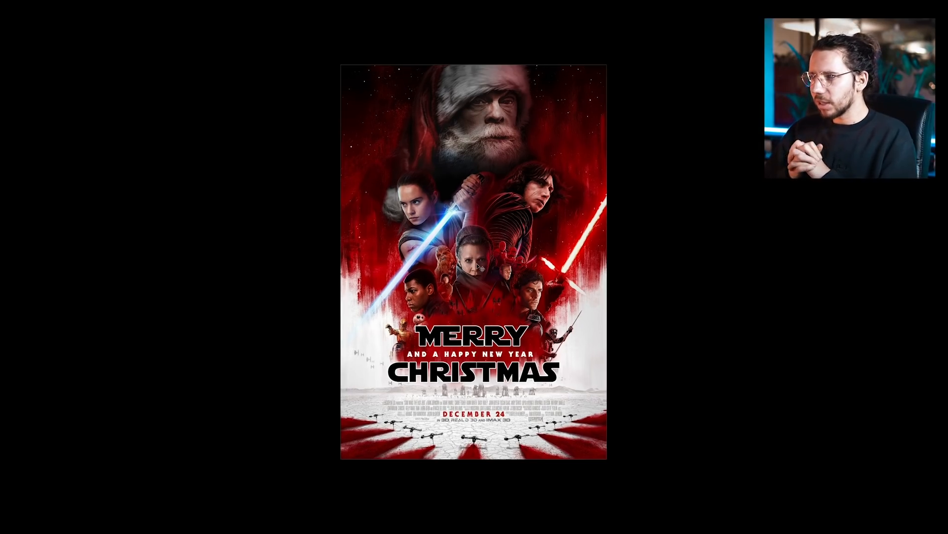
{"action": "key", "text": "f"}
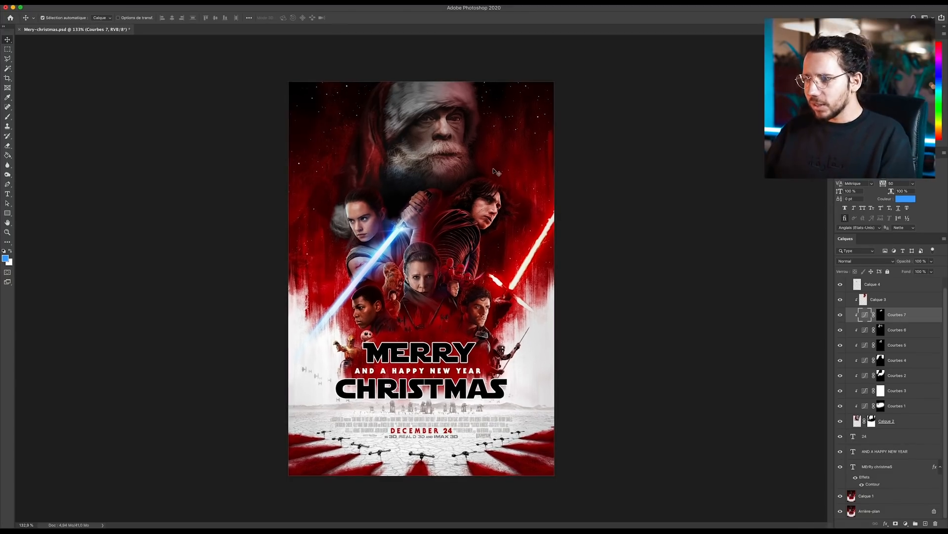
Switch to the browser and look through the "sucre d'orge" image results for a candy cane
{"action": "key", "text": "super+Tab"}
{"action": "key", "text": "super+Tab"}
{"action": "key", "text": "super+Tab"}
{"action": "left_click", "coordinate": [161, 13]}
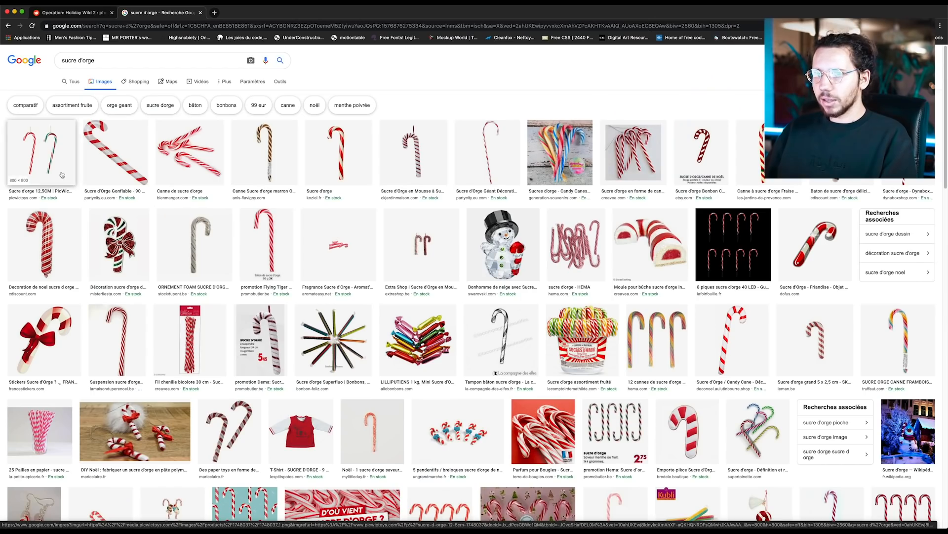
Switch back to Photoshop and paint white on the Courbes 8 mask over Santa's hat fur and face
{"action": "key", "text": "super+Tab"}
{"action": "left_click", "coordinate": [882, 325]}
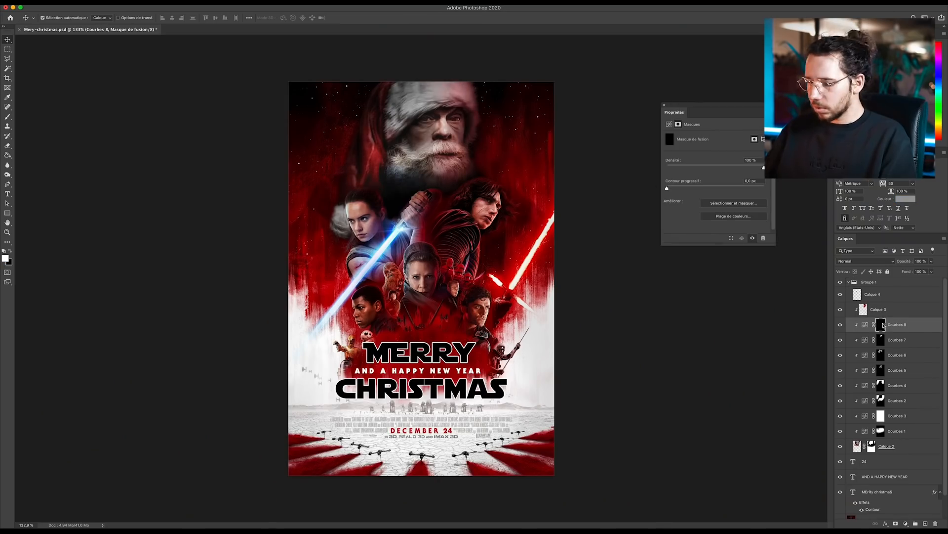
{"action": "left_click_drag", "start_coordinate": [473, 118], "coordinate": [475, 141]}
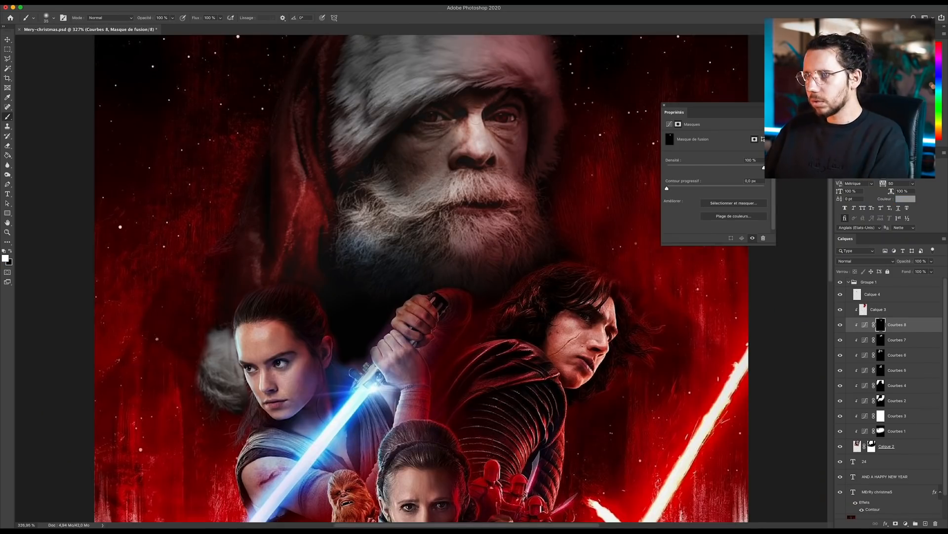
{"action": "left_click", "coordinate": [436, 117]}
{"action": "left_click", "coordinate": [509, 121]}
{"action": "left_click", "coordinate": [470, 189]}
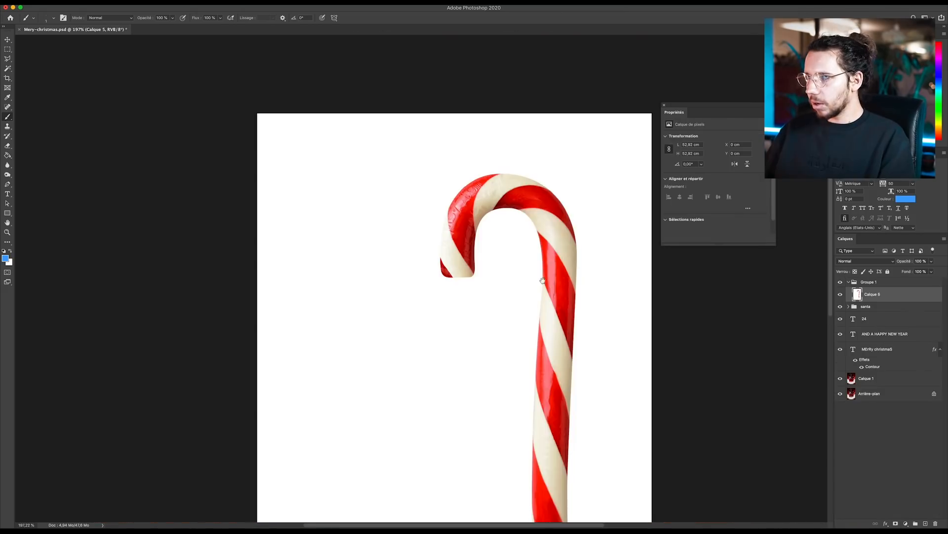
Place the candy cane picture in Groupe 1 above the santa group and shift it to show the whole cane
{"action": "left_click_drag", "start_coordinate": [542, 280], "coordinate": [516, 281]}
{"action": "key", "text": "v"}
{"action": "left_click_drag", "start_coordinate": [511, 319], "coordinate": [486, 308]}
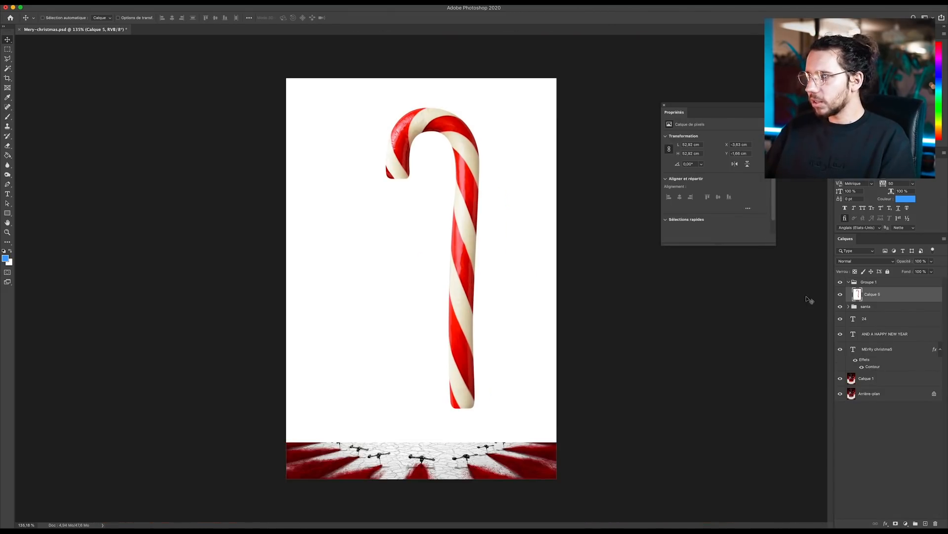
Cut the candy cane out of its white background onto its own layer, and try transforming it over the poster
{"action": "key", "text": "p"}
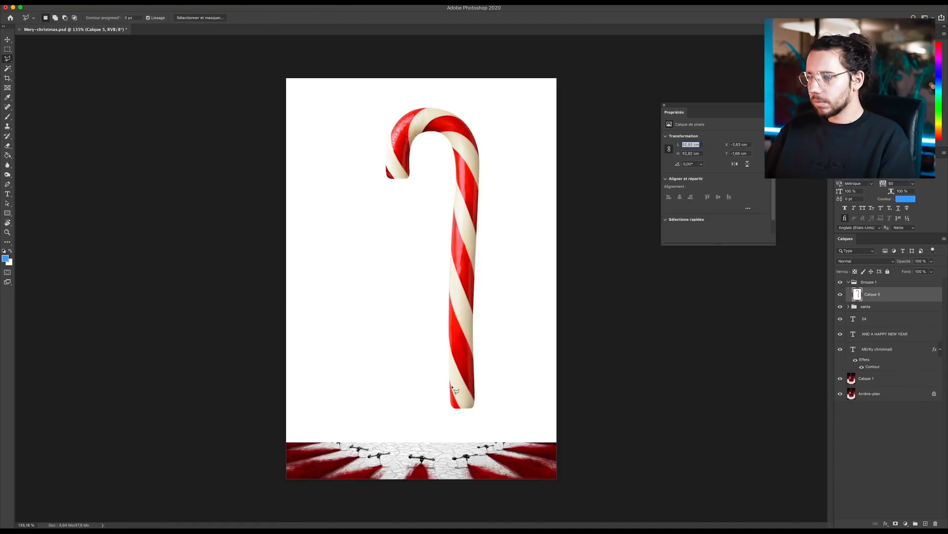
{"action": "scroll", "coordinate": [497, 395], "scroll_direction": "up", "scroll_amount": 3}
{"action": "scroll", "coordinate": [492, 349], "scroll_direction": "down", "scroll_amount": 3}
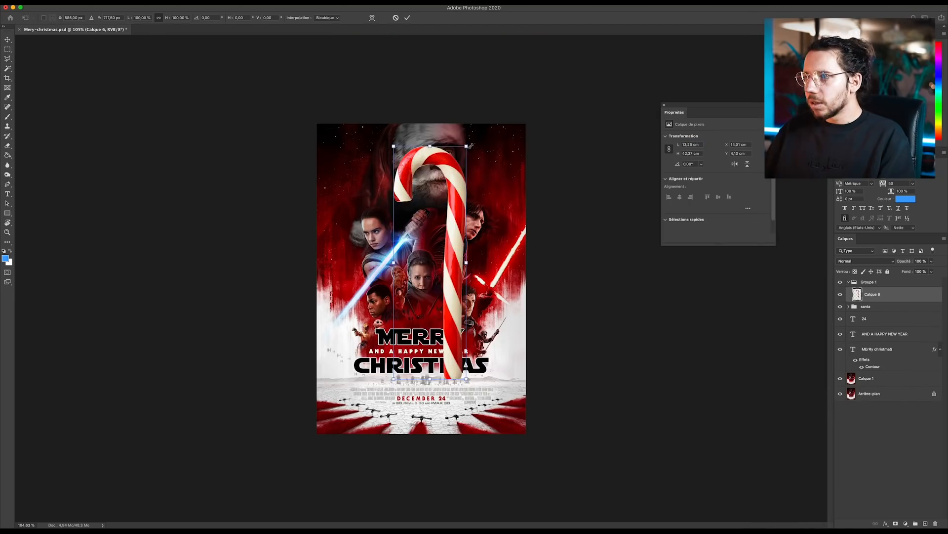
{"action": "left_click_drag", "start_coordinate": [482, 134], "coordinate": [450, 199]}
{"action": "key", "text": "Escape"}
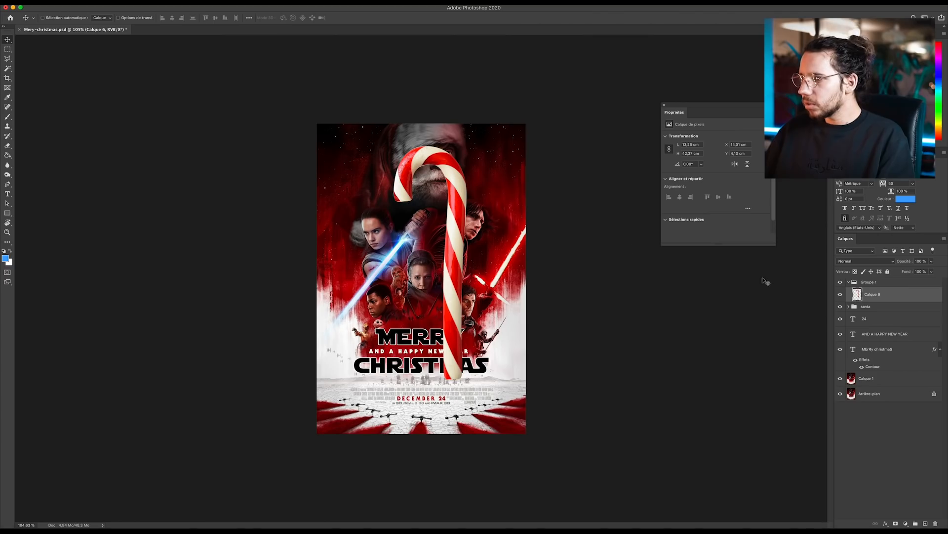
Duplicate the cut-out candy cane, convert the original Calque 6 to a smart object and hide it
{"action": "key", "text": "super+j"}
{"action": "right_click", "coordinate": [917, 309]}
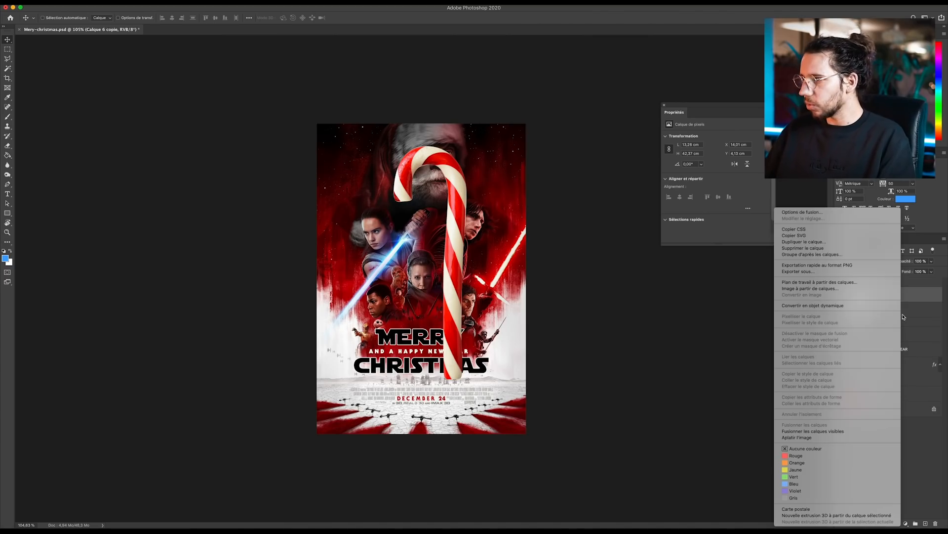
{"action": "left_click", "coordinate": [840, 307]}
{"action": "left_click", "coordinate": [840, 309]}
{"action": "left_click", "coordinate": [877, 294]}
Scale the candy cane copy to about 38% and rotate it along the blue lightsaber, and add a Curves adjustment layer
{"action": "key", "text": "super+t"}
{"action": "left_click_drag", "start_coordinate": [467, 379], "coordinate": [456, 346]}
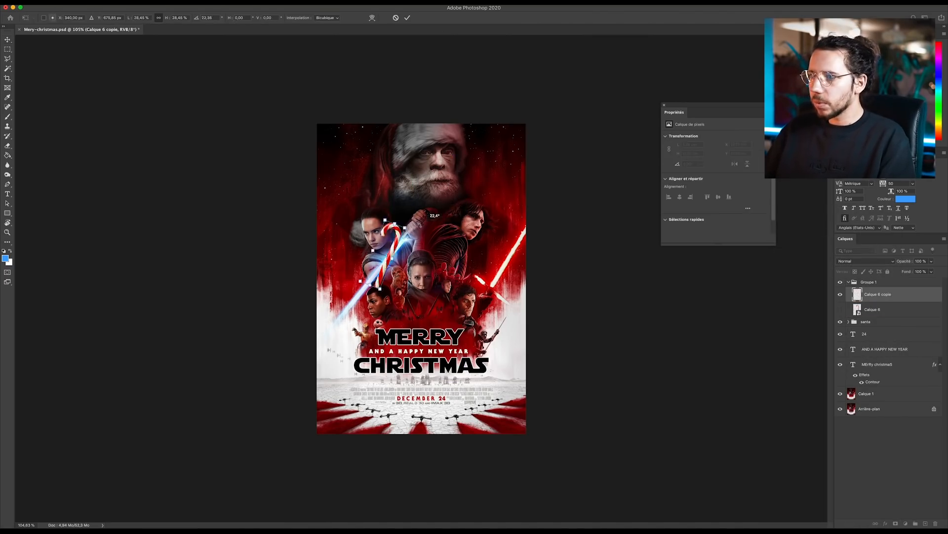
{"action": "scroll", "coordinate": [395, 281], "scroll_direction": "up", "scroll_amount": 6}
{"action": "left_click_drag", "start_coordinate": [346, 198], "coordinate": [341, 203]}
{"action": "key", "text": "Return"}
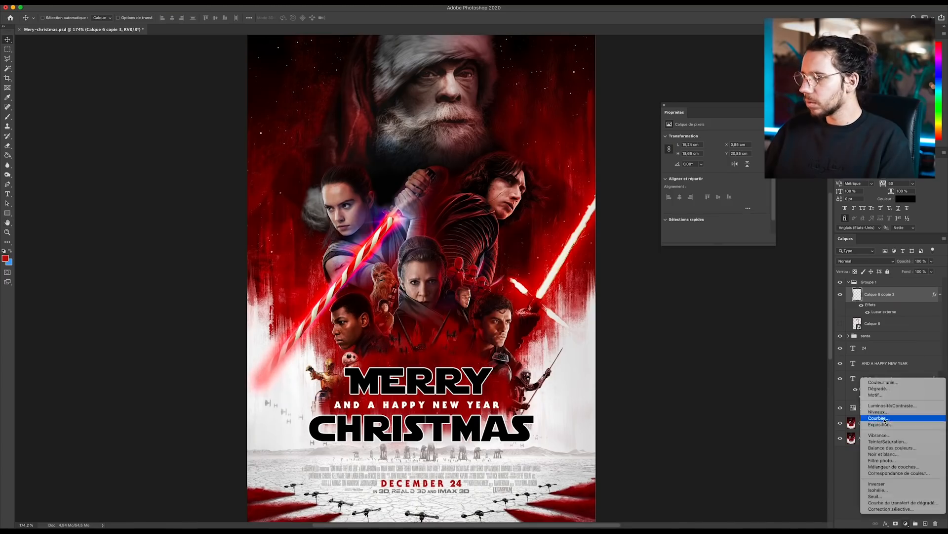
{"action": "left_click", "coordinate": [878, 418]}
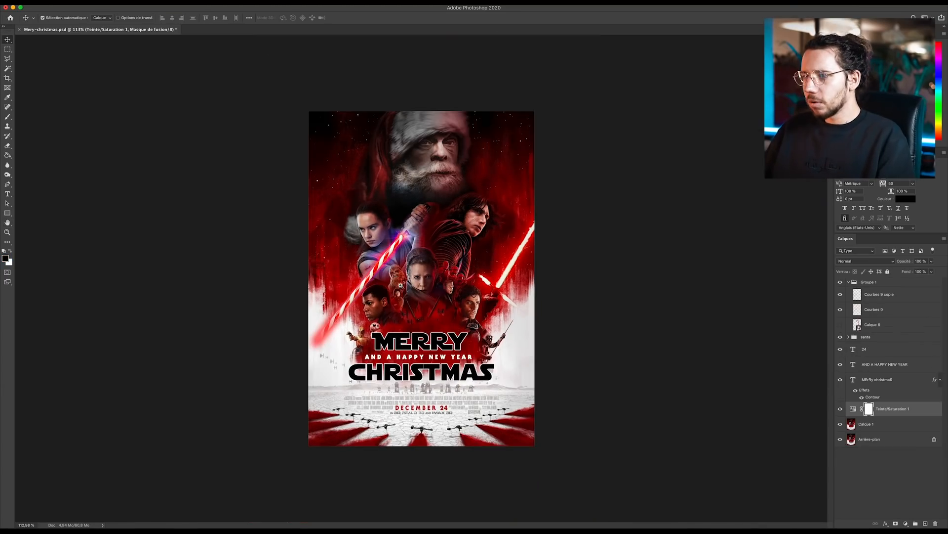
{"action": "left_click_drag", "start_coordinate": [401, 286], "coordinate": [405, 287]}
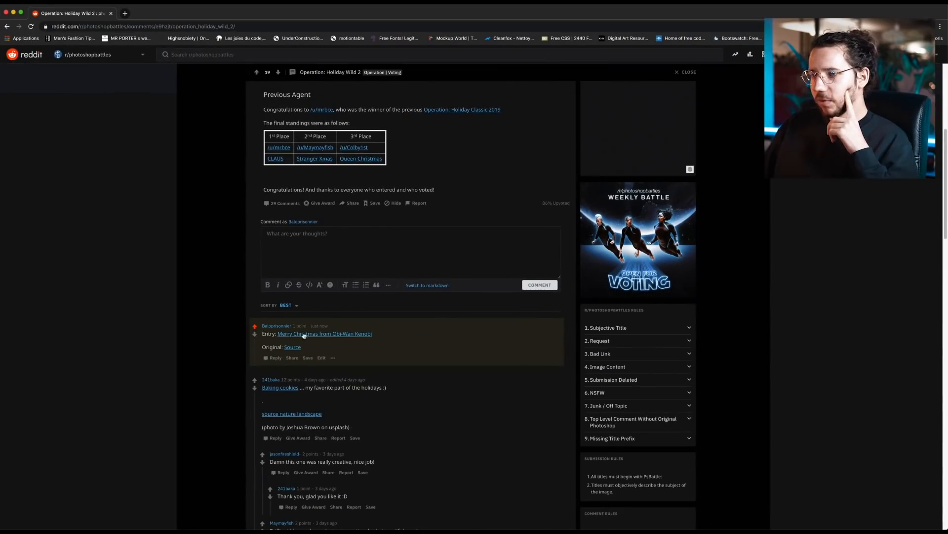
View the Merry Christmas from Obi-Wan Kenobi entry in the Reddit thread, and open the Baking cookies entry
{"action": "left_click", "coordinate": [326, 336]}
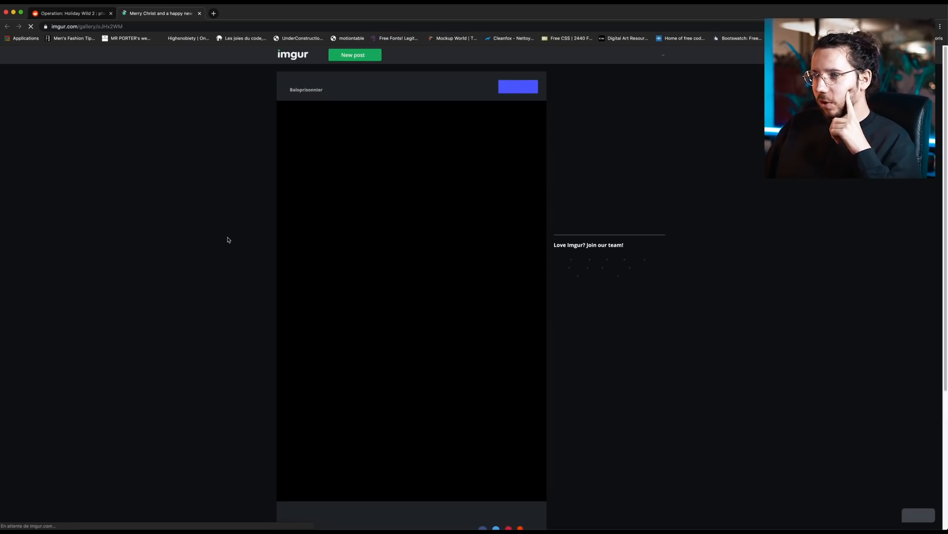
{"action": "left_click", "coordinate": [200, 14]}
{"action": "left_click", "coordinate": [276, 266]}
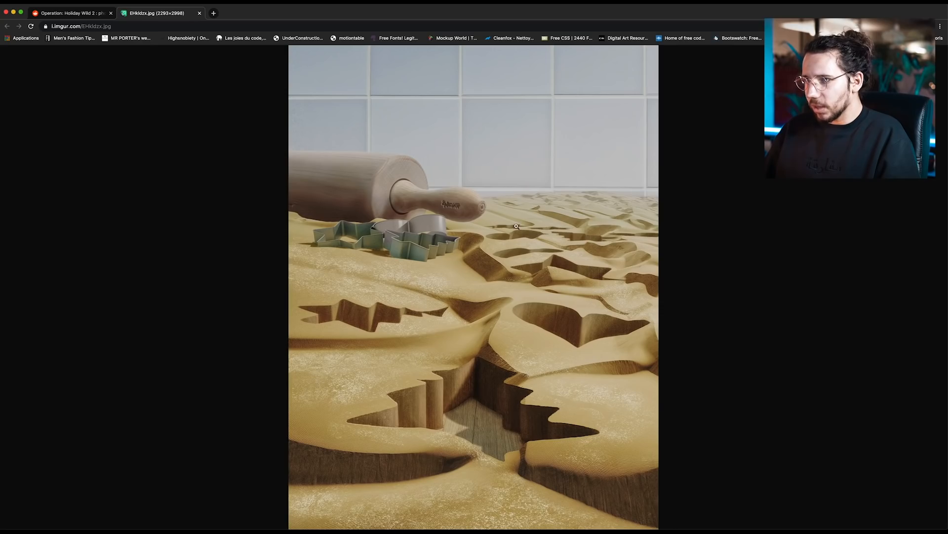
Open the source nature landscape of the Baking cookies entry and compare the desert photo with the montage
{"action": "left_click", "coordinate": [70, 14]}
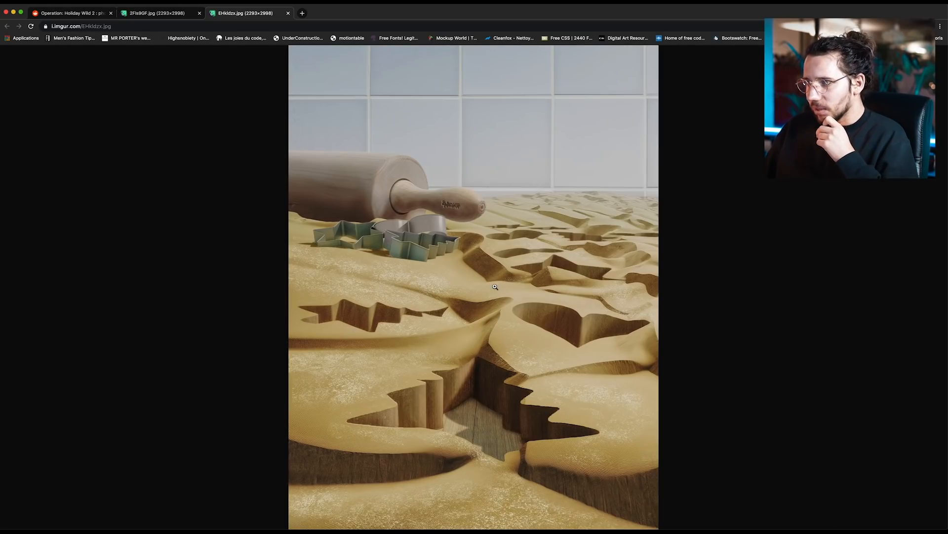
{"action": "left_click", "coordinate": [176, 18]}
{"action": "left_click", "coordinate": [235, 16]}
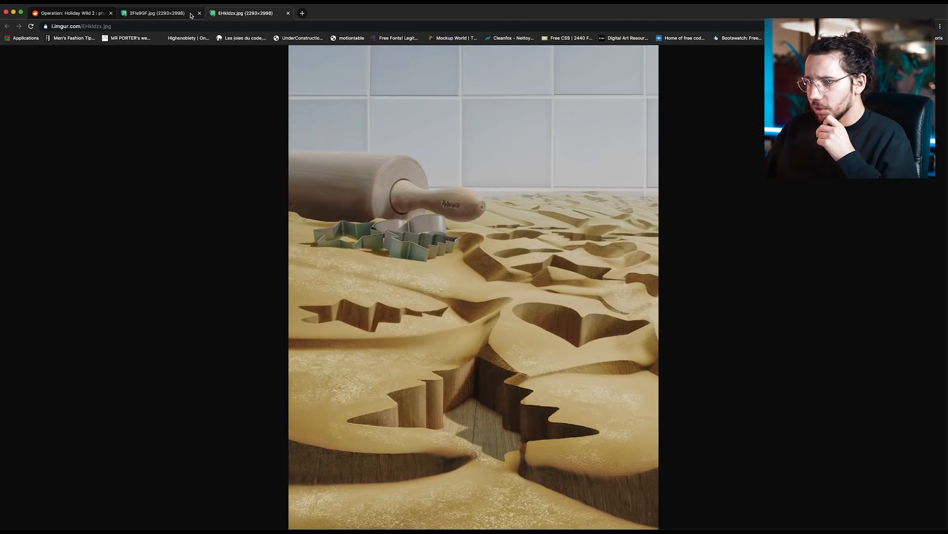
{"action": "left_click", "coordinate": [185, 15]}
{"action": "left_click", "coordinate": [238, 16]}
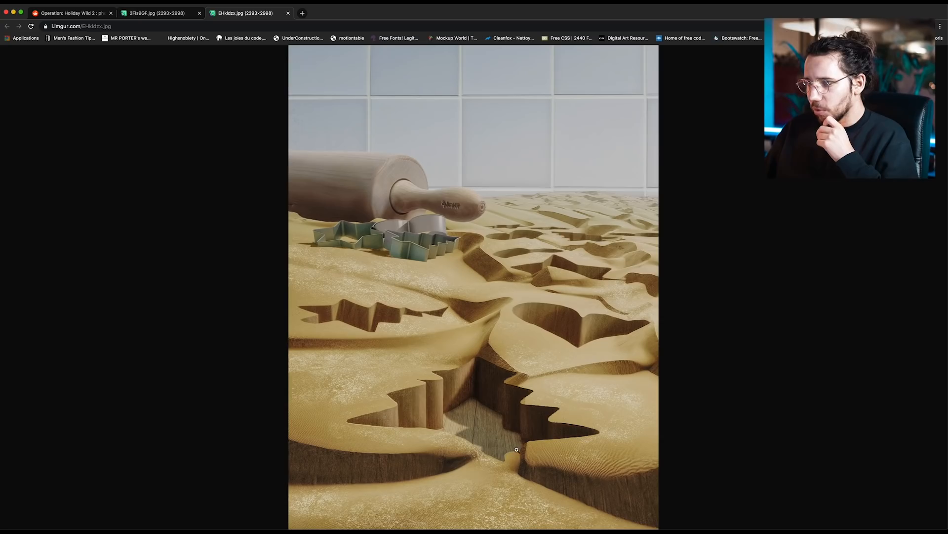
{"action": "left_click", "coordinate": [167, 15]}
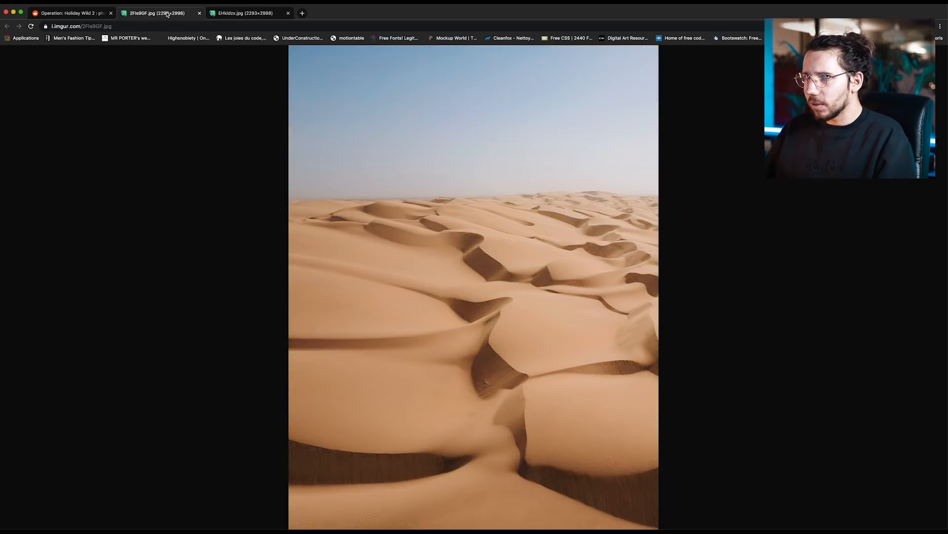
Upvote the Baking cookies entry in the voting thread, and view the previous battle's first-place CLAUS poster
{"action": "left_click", "coordinate": [83, 13]}
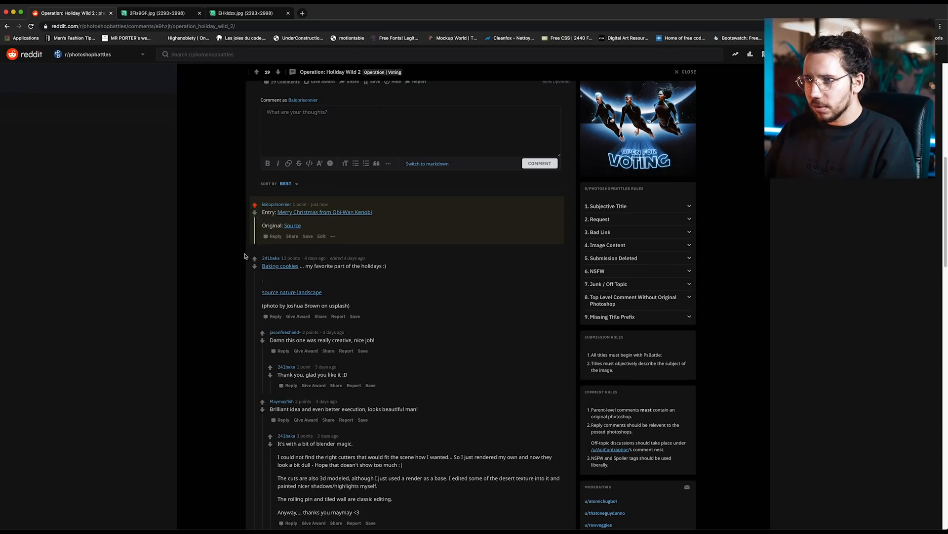
{"action": "scroll", "coordinate": [244, 256], "scroll_direction": "down", "scroll_amount": 4}
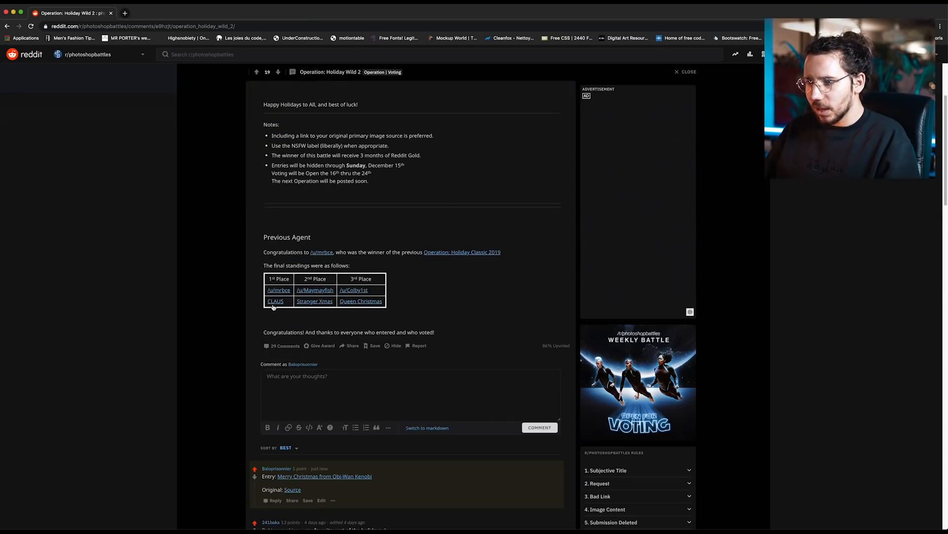
{"action": "left_click", "coordinate": [273, 304]}
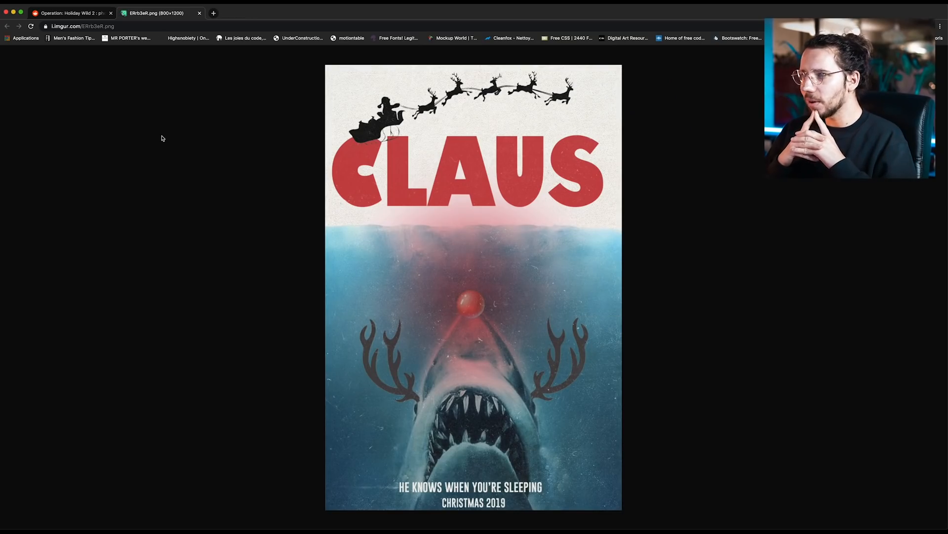
{"action": "key", "text": "super+w"}
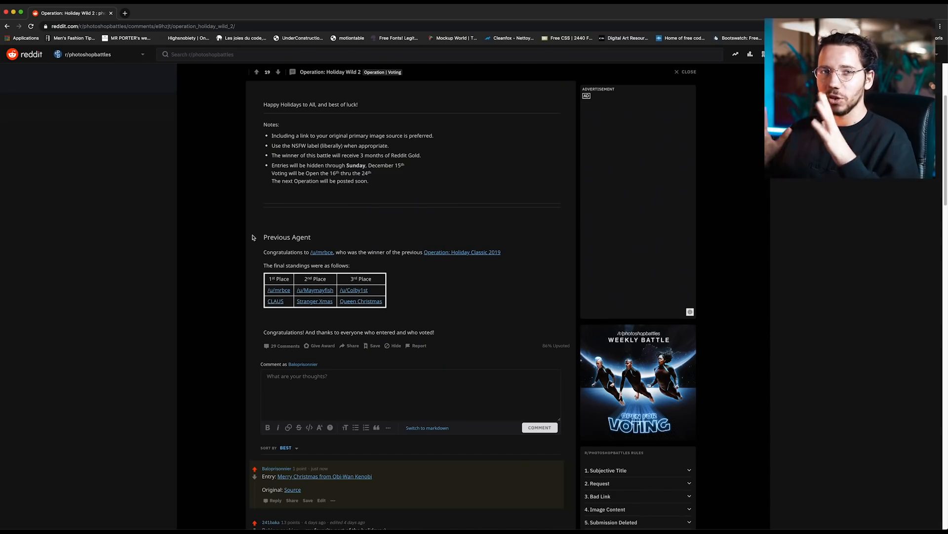